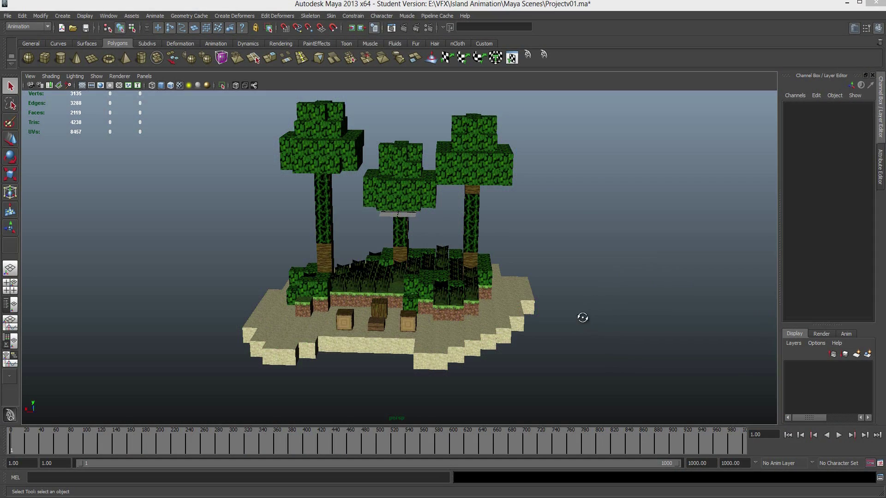
# Step: Start saving the scene under a new name and create a folder called Maya Scenes inside E:\VFX\Island Animation
pyautogui.keyDown('alt'); pyautogui.moveTo(582, 317); pyautogui.dragTo(564, 337); pyautogui.keyUp('alt')
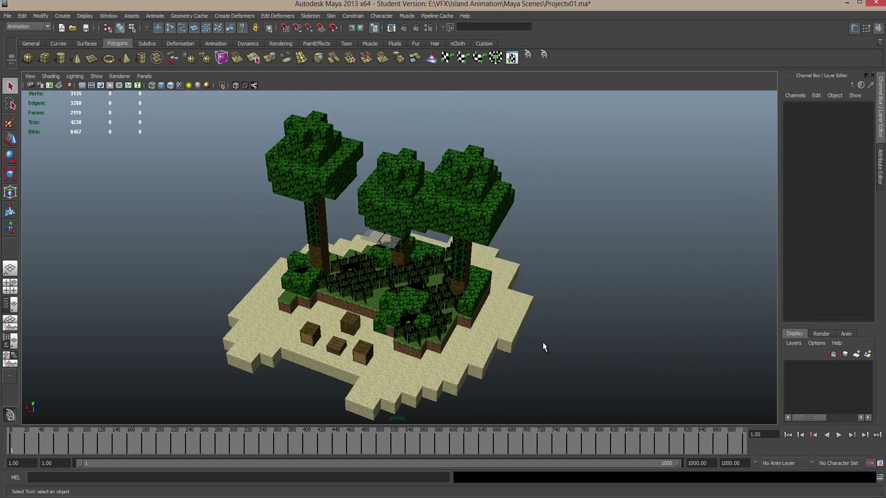
pyautogui.keyDown('alt'); pyautogui.moveTo(520, 364); pyautogui.dragTo(522, 352, button='middle'); pyautogui.keyUp('alt')
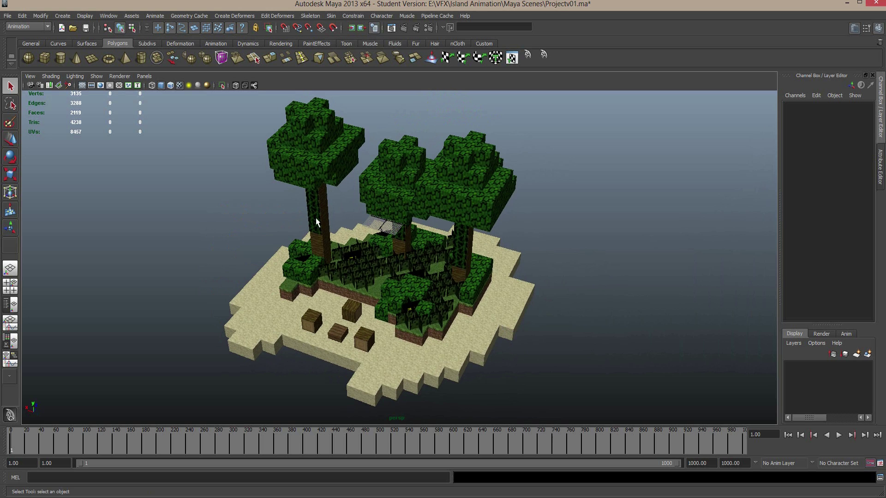
pyautogui.click(9, 17)
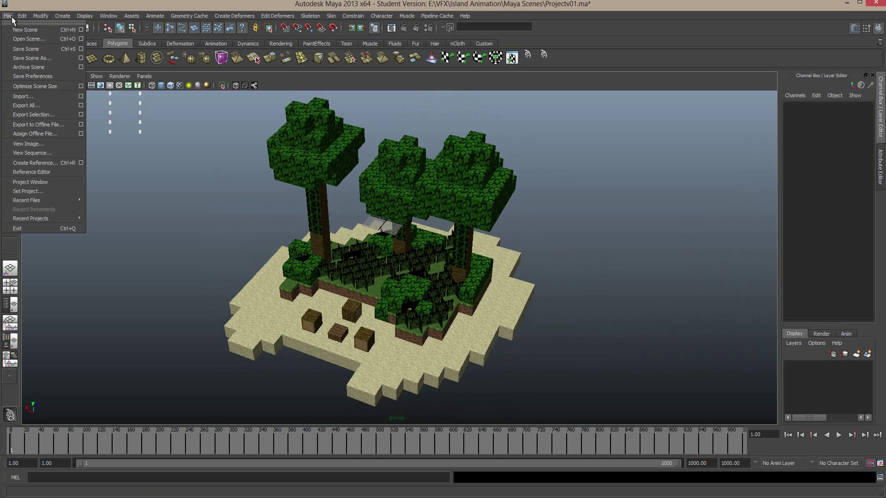
pyautogui.click(31, 58)
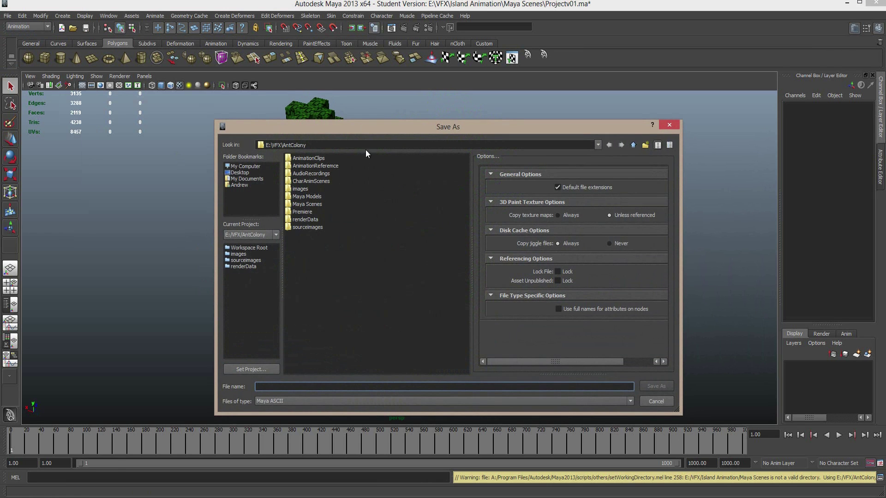
pyautogui.click(633, 145)
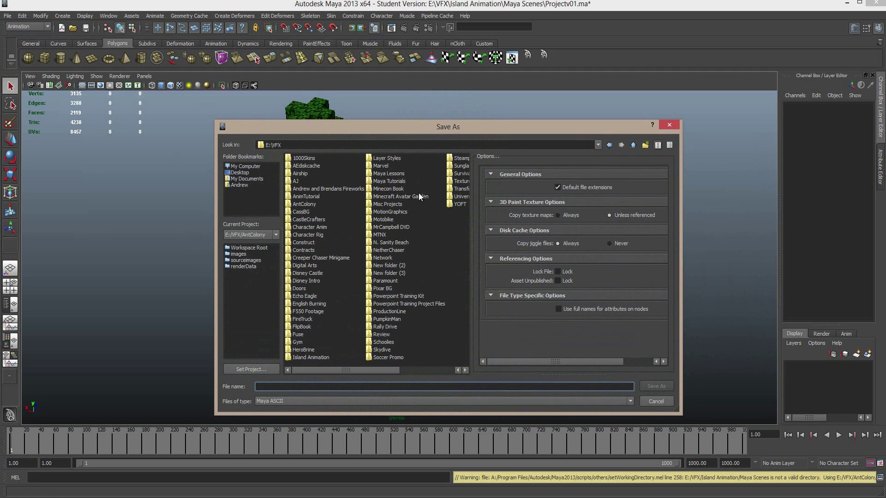
pyautogui.doubleClick(308, 358)
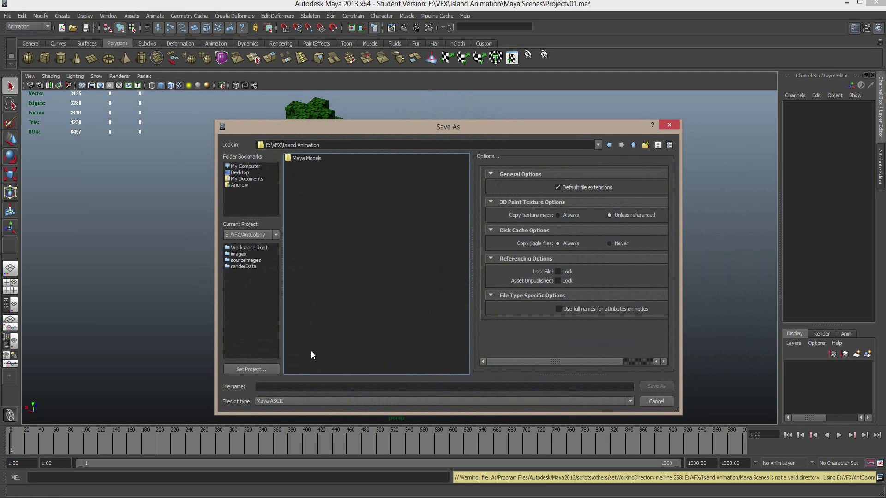
pyautogui.click(644, 147)
pyautogui.write('Maya S')
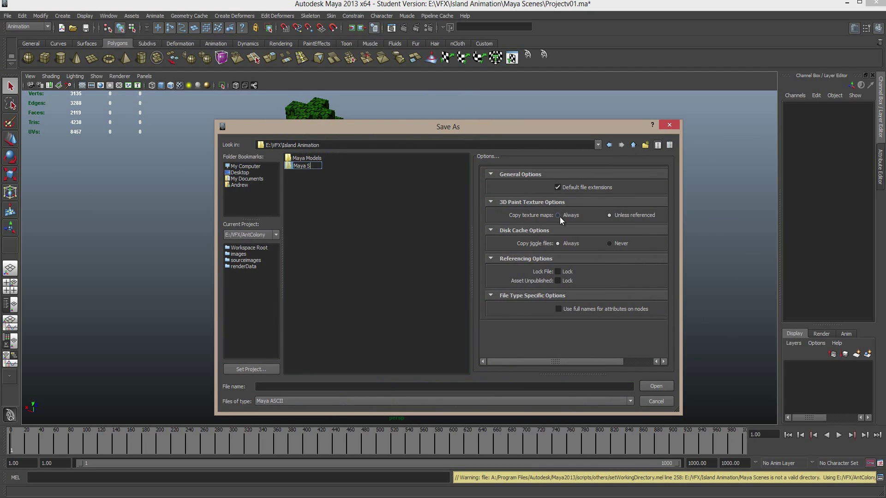
pyautogui.write('cenes')
pyautogui.press('Return')
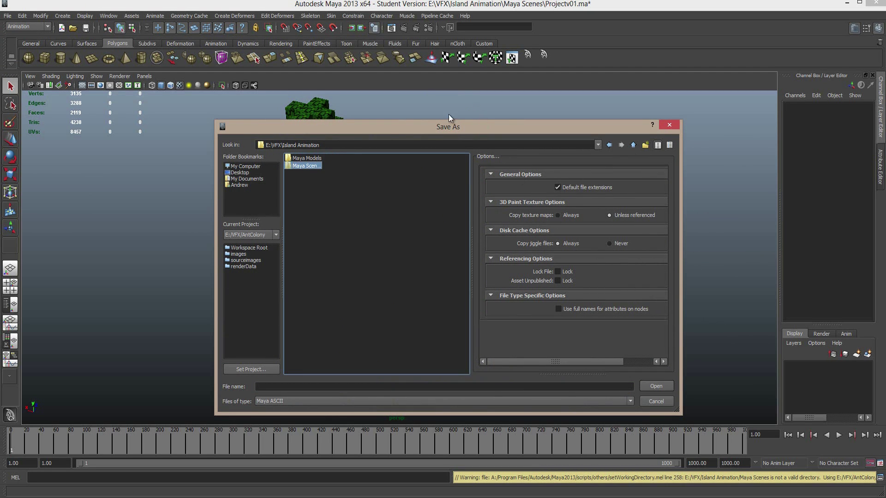
# Step: Save the scene as Projectv01 in Maya ASCII format in the Maya Scenes folder, accepting the student version notice
pyautogui.doubleClick(314, 165)
pyautogui.click(296, 386)
pyautogui.write('Projectv01')
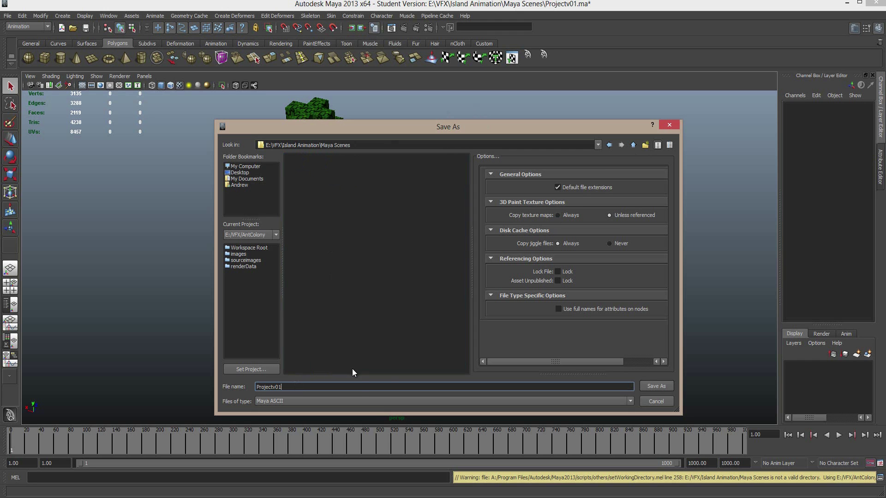
pyautogui.click(670, 385)
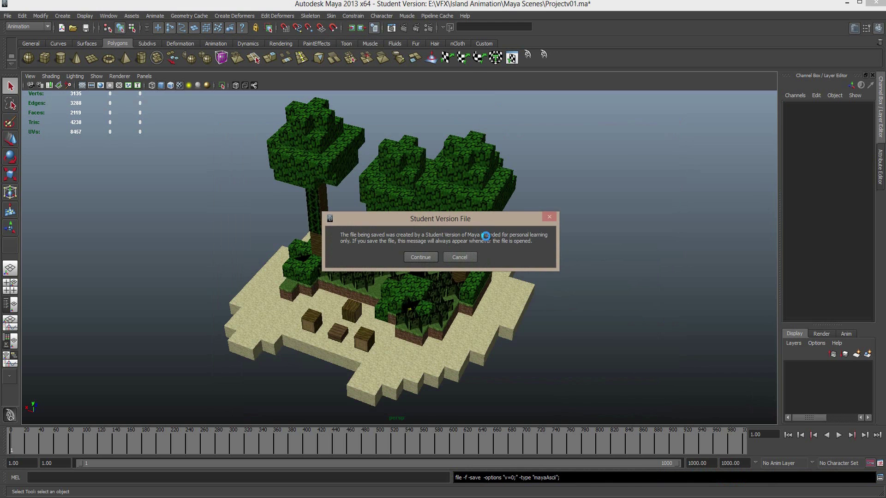
pyautogui.click(421, 257)
# Step: Select the sand, leaves and tall grass meshes one after another to check how the island model is divided
pyautogui.keyDown('alt'); pyautogui.moveTo(542, 303); pyautogui.dragTo(541, 291); pyautogui.keyUp('alt')
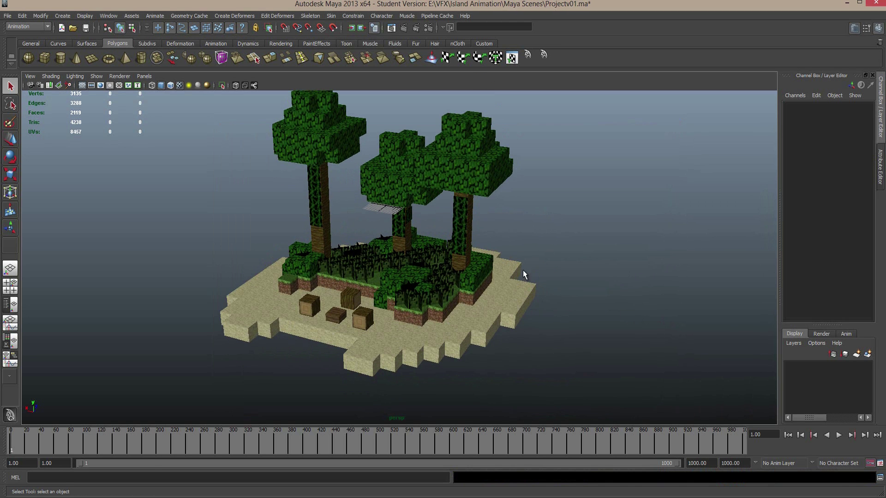
pyautogui.keyDown('alt'); pyautogui.moveTo(434, 283); pyautogui.dragTo(470, 329); pyautogui.keyUp('alt')
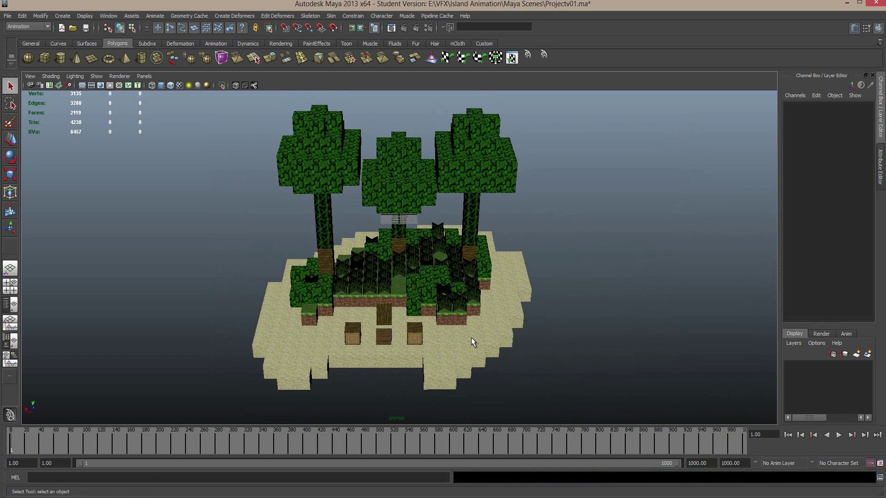
pyautogui.click(451, 343)
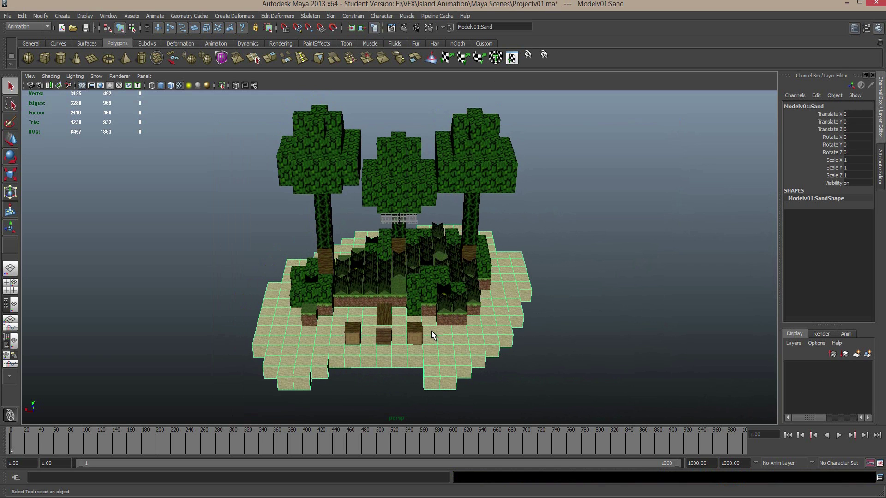
pyautogui.click(321, 135)
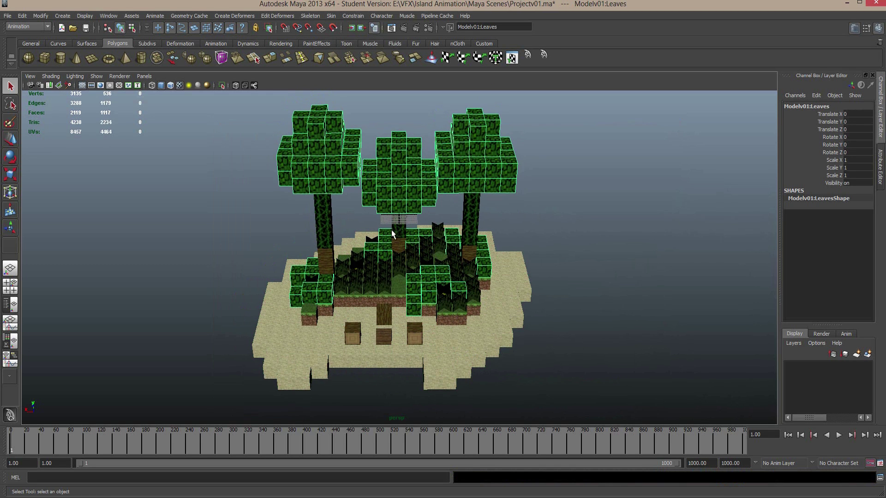
pyautogui.click(375, 286)
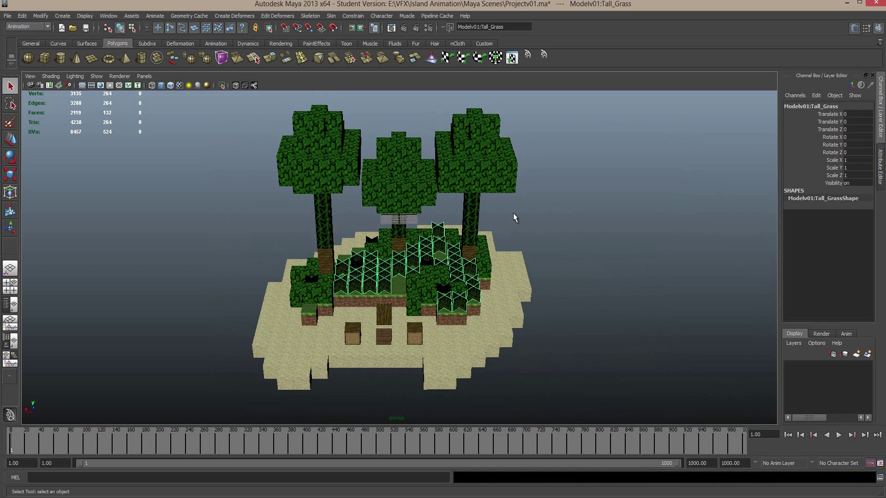
# Step: Delete the Vines mesh that covers the three tree trunks
pyautogui.keyDown('alt'); pyautogui.moveTo(513, 212); pyautogui.dragTo(491, 202); pyautogui.keyUp('alt')
pyautogui.scroll(3, 492, 201)
pyautogui.click(489, 187)
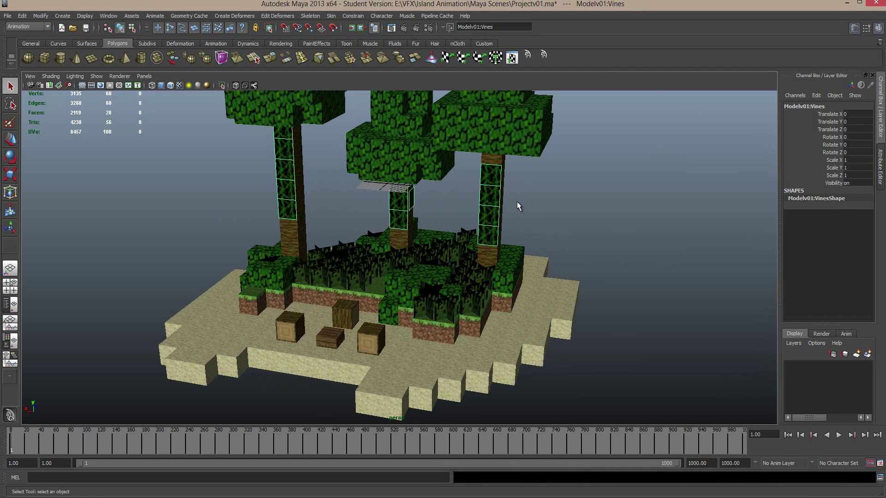
pyautogui.press('Delete')
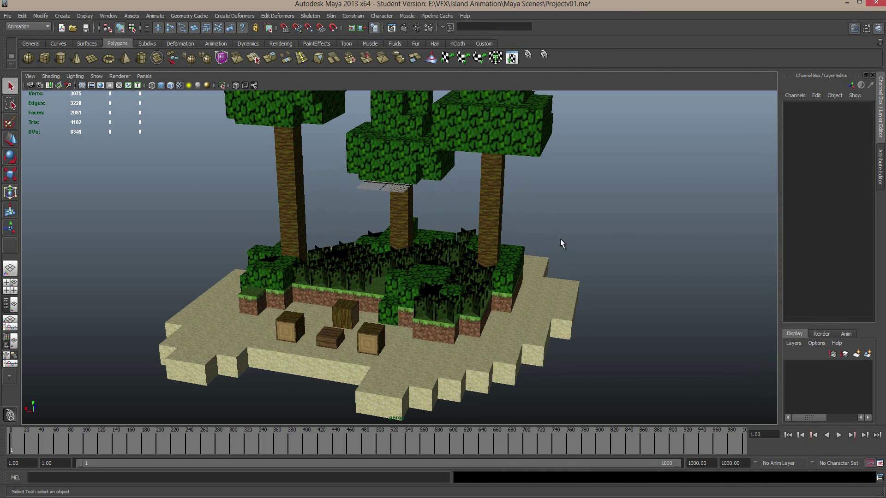
pyautogui.scroll(-4, 510, 198)
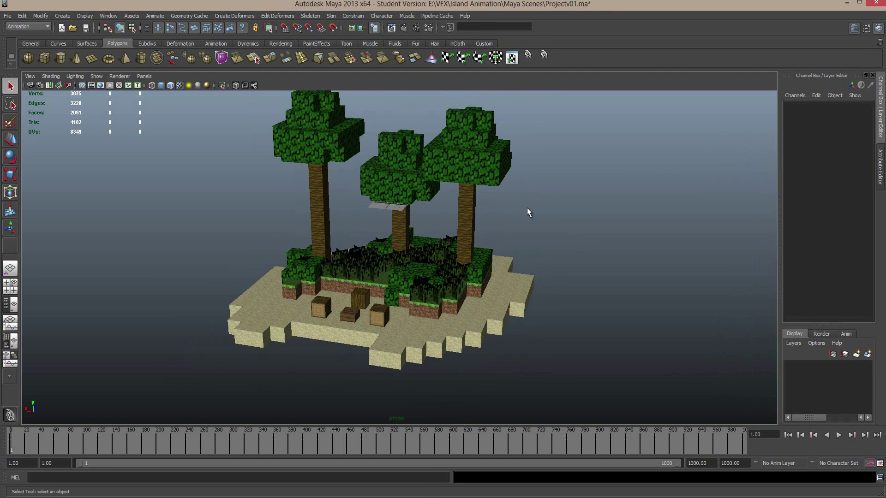
pyautogui.moveTo(527, 210)
pyautogui.keyDown('alt'); pyautogui.mouseDown()
pyautogui.moveTo(507, 201)
pyautogui.moveTo(444, 218)
pyautogui.moveTo(533, 227)
pyautogui.moveTo(527, 219)
pyautogui.mouseUp(); pyautogui.keyUp('alt')
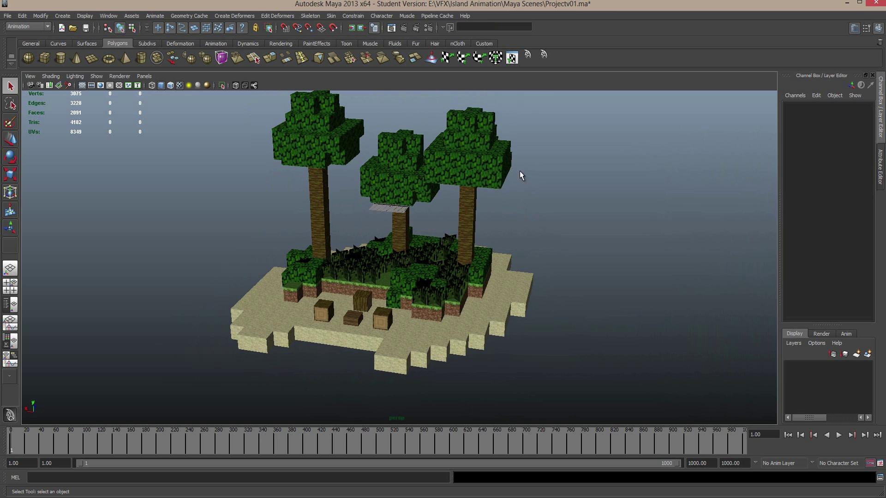
# Step: Select all trunk faces of the rightmost tree on the Log mesh and extract them into a separate object
pyautogui.scroll(5, 467, 221)
pyautogui.click(436, 227)
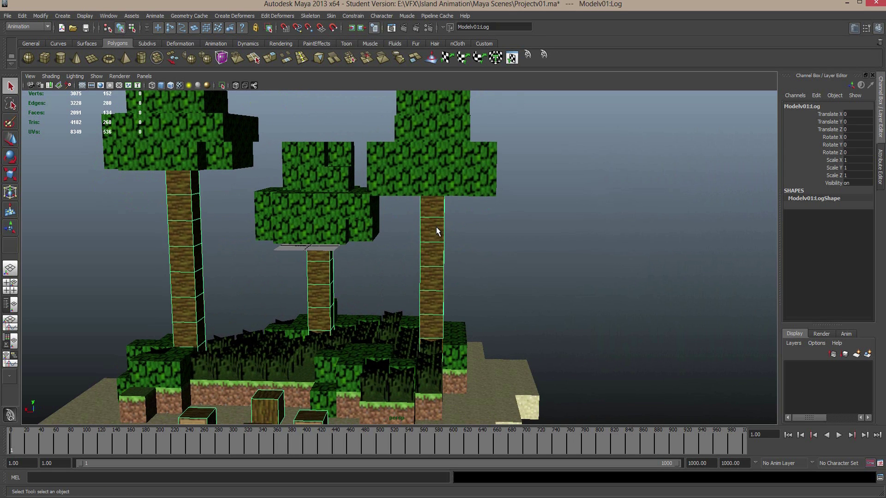
pyautogui.scroll(-5, 423, 316)
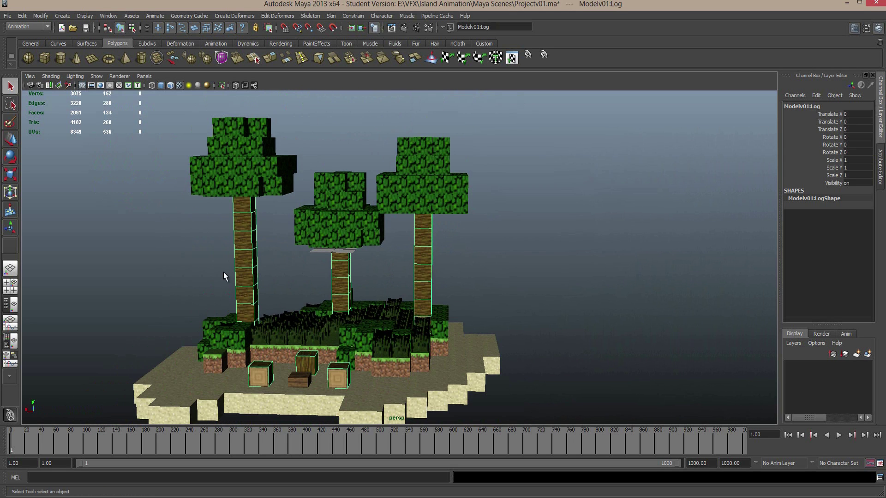
pyautogui.keyDown('alt'); pyautogui.moveTo(461, 282); pyautogui.dragTo(463, 275); pyautogui.keyUp('alt')
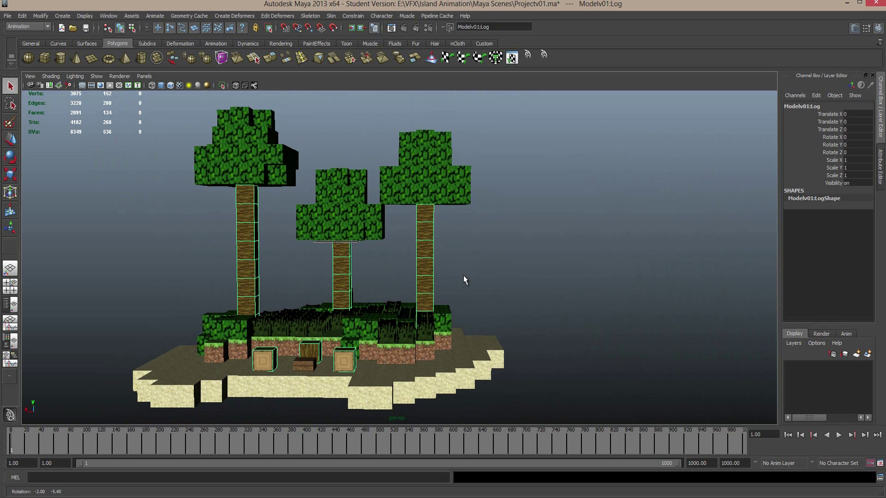
pyautogui.rightClick(425, 233)
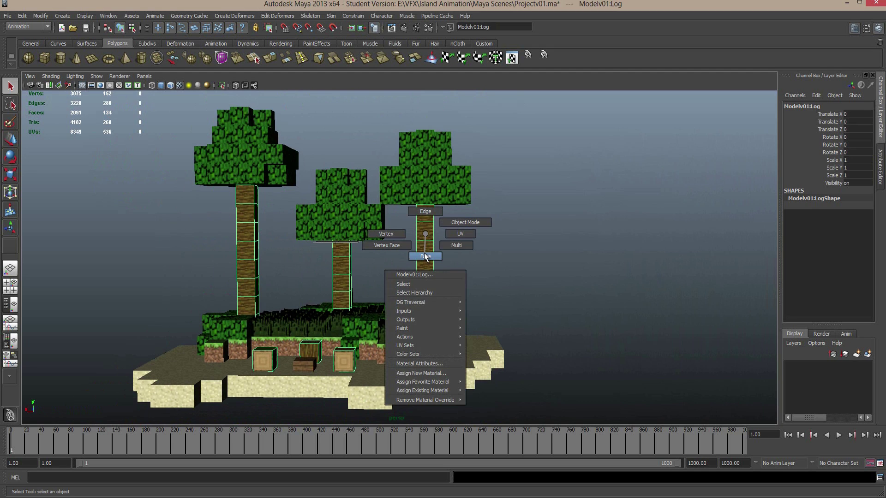
pyautogui.click(424, 253)
pyautogui.moveTo(402, 151); pyautogui.dragTo(473, 386)
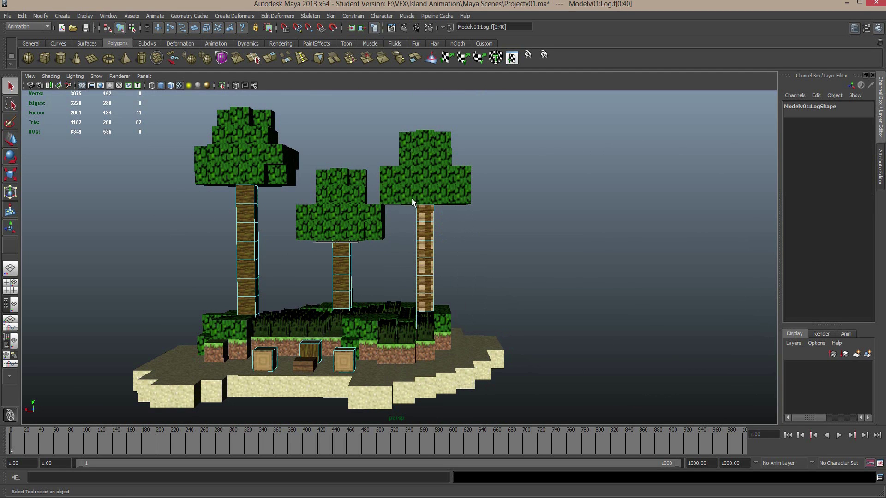
pyautogui.keyDown('alt'); pyautogui.moveTo(512, 249); pyautogui.dragTo(541, 260); pyautogui.keyUp('alt')
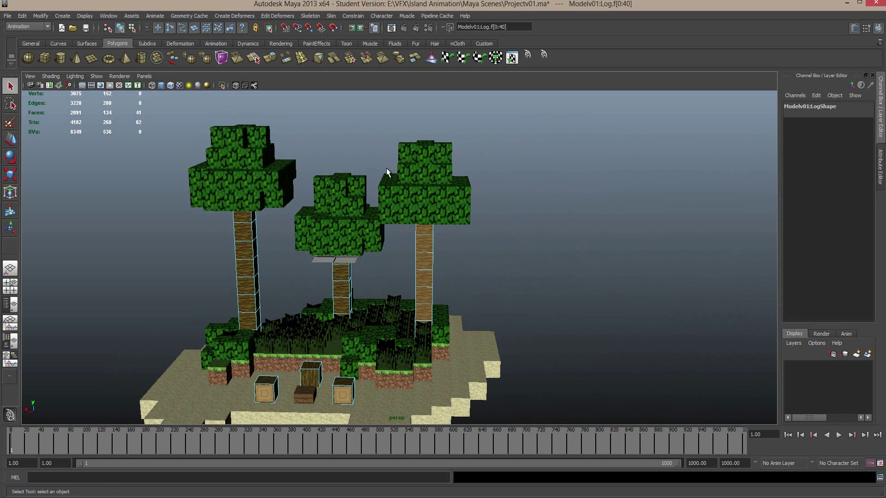
pyautogui.click(29, 28)
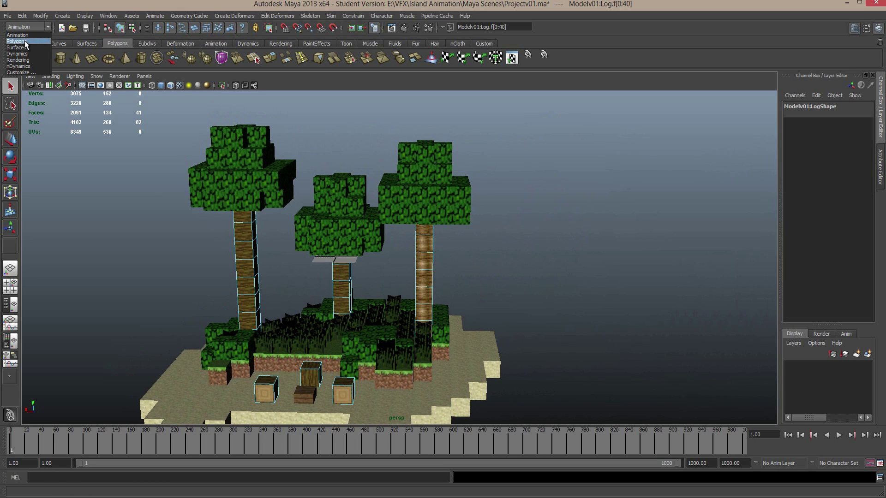
pyautogui.click(24, 40)
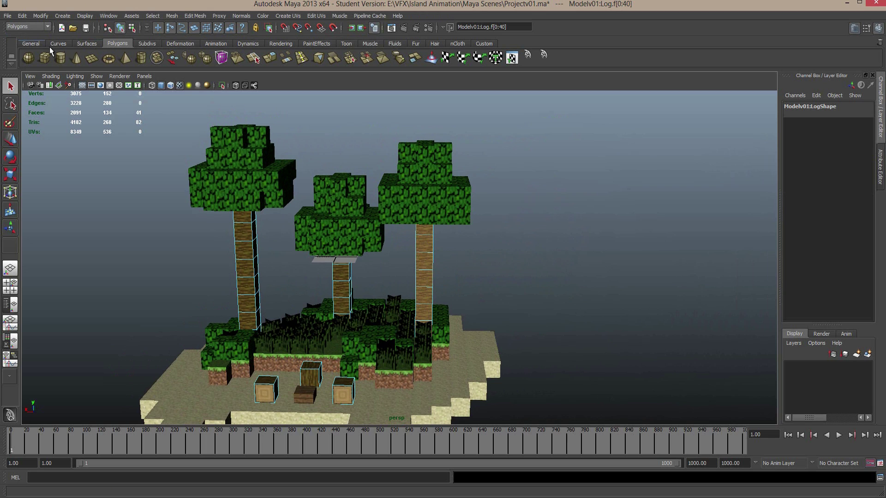
pyautogui.click(172, 15)
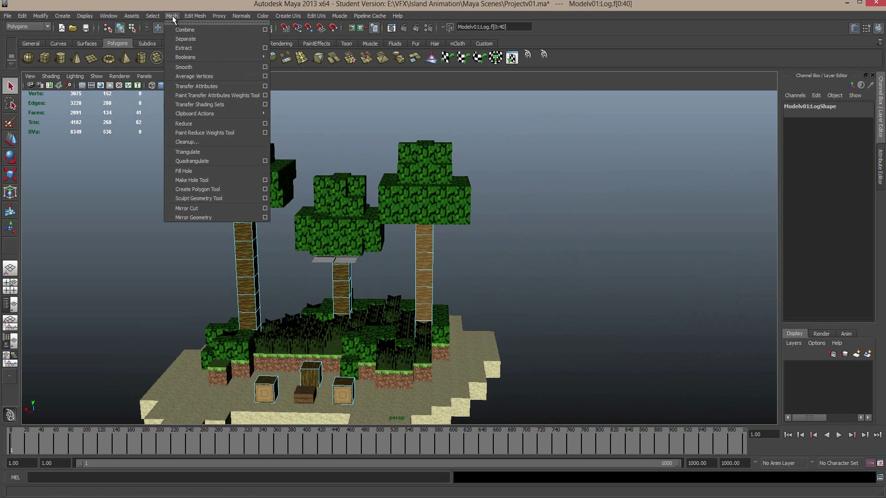
pyautogui.click(193, 48)
# Step: Return to object mode and select the extracted trunk of the rightmost tree on its own
pyautogui.keyDown('alt'); pyautogui.moveTo(522, 251); pyautogui.dragTo(496, 193, button='middle'); pyautogui.keyUp('alt')
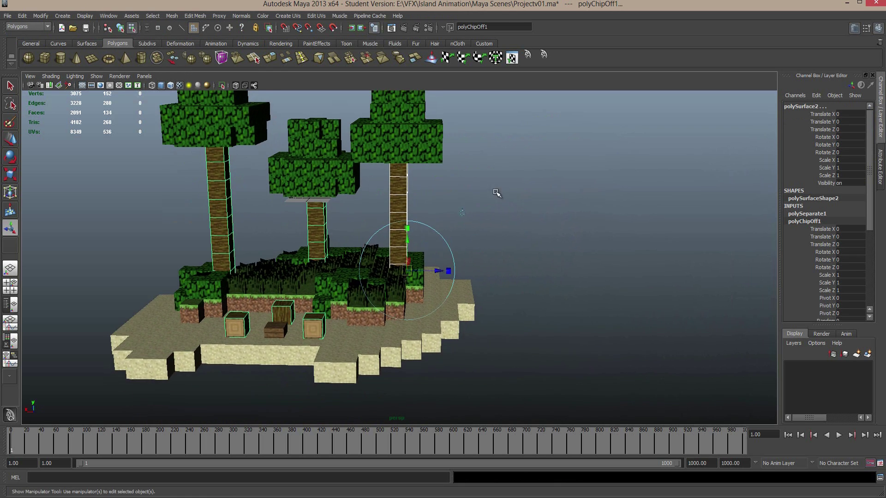
pyautogui.keyDown('alt'); pyautogui.moveTo(496, 192); pyautogui.dragTo(484, 184); pyautogui.keyUp('alt')
pyautogui.rightClick(396, 187)
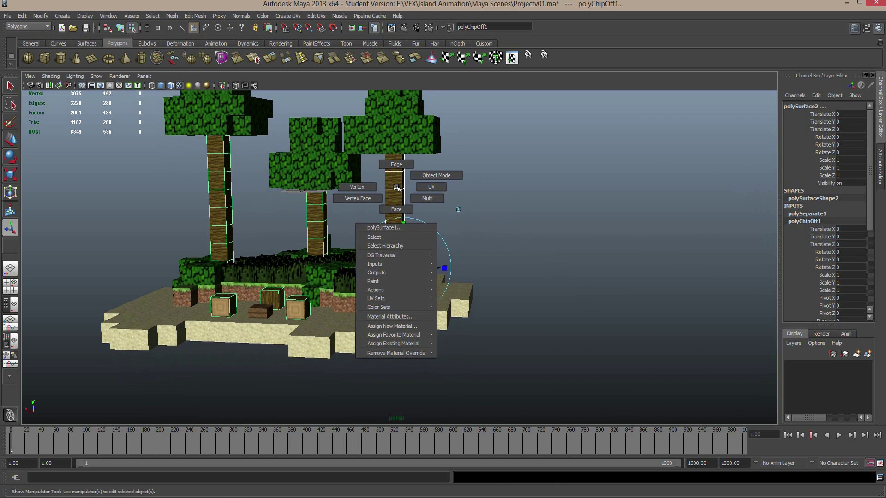
pyautogui.moveTo(396, 187); pyautogui.dragTo(418, 174, button='right')
pyautogui.click(401, 182)
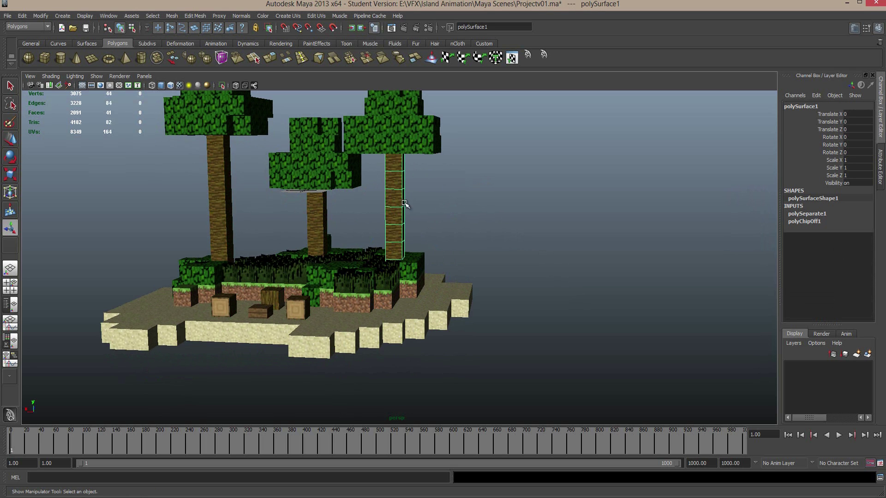
# Step: Select the middle tree's trunk faces on the remaining log mesh and extract them, then clear the selection
pyautogui.keyDown('alt'); pyautogui.moveTo(397, 198); pyautogui.dragTo(434, 190); pyautogui.keyUp('alt')
pyautogui.click(306, 207)
pyautogui.moveTo(345, 205)
pyautogui.keyDown('alt'); pyautogui.mouseDown()
pyautogui.moveTo(342, 187)
pyautogui.moveTo(354, 190)
pyautogui.moveTo(351, 210)
pyautogui.mouseUp(); pyautogui.keyUp('alt')
pyautogui.keyDown('alt'); pyautogui.moveTo(370, 195); pyautogui.dragTo(425, 163, button='middle'); pyautogui.keyUp('alt')
pyautogui.keyDown('alt'); pyautogui.moveTo(420, 184); pyautogui.dragTo(418, 169); pyautogui.keyUp('alt')
pyautogui.moveTo(369, 188)
pyautogui.mouseDown(button='right')
pyautogui.moveTo(372, 214)
pyautogui.moveTo(372, 171)
pyautogui.mouseUp(button='right')
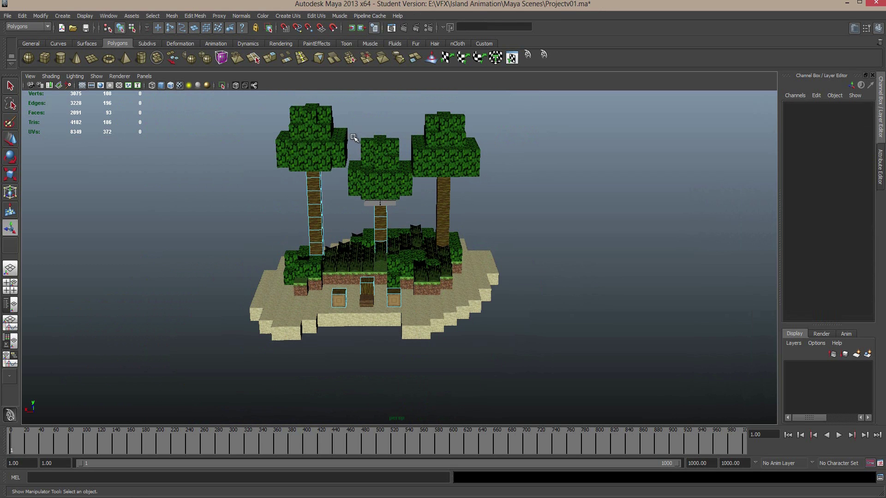
pyautogui.moveTo(353, 161); pyautogui.dragTo(406, 269)
pyautogui.moveTo(489, 239)
pyautogui.keyDown('alt'); pyautogui.mouseDown()
pyautogui.moveTo(504, 227)
pyautogui.moveTo(281, 220)
pyautogui.moveTo(505, 235)
pyautogui.mouseUp(); pyautogui.keyUp('alt')
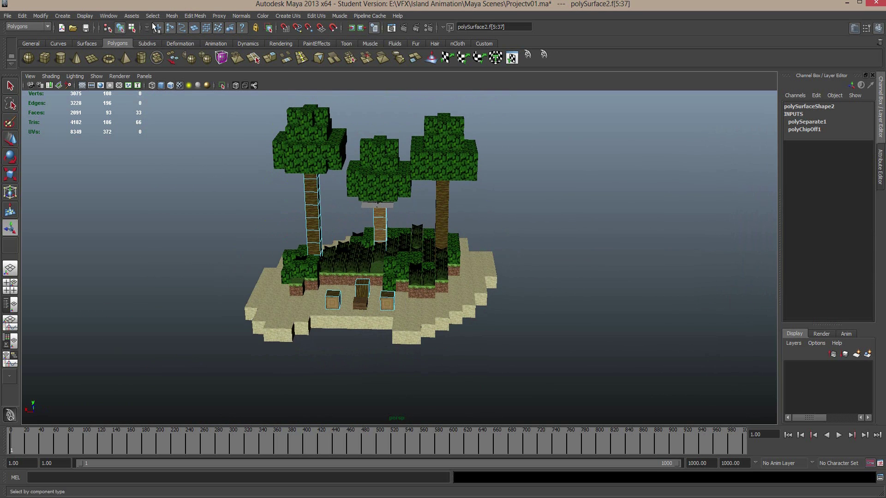
pyautogui.click(171, 16)
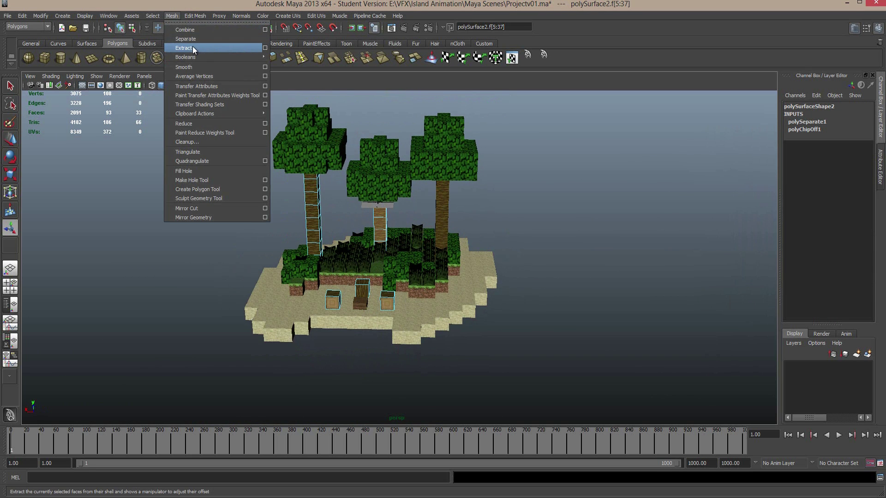
pyautogui.moveTo(199, 57)
pyautogui.click(409, 212)
pyautogui.keyDown('alt'); pyautogui.moveTo(408, 213); pyautogui.dragTo(379, 176); pyautogui.keyUp('alt')
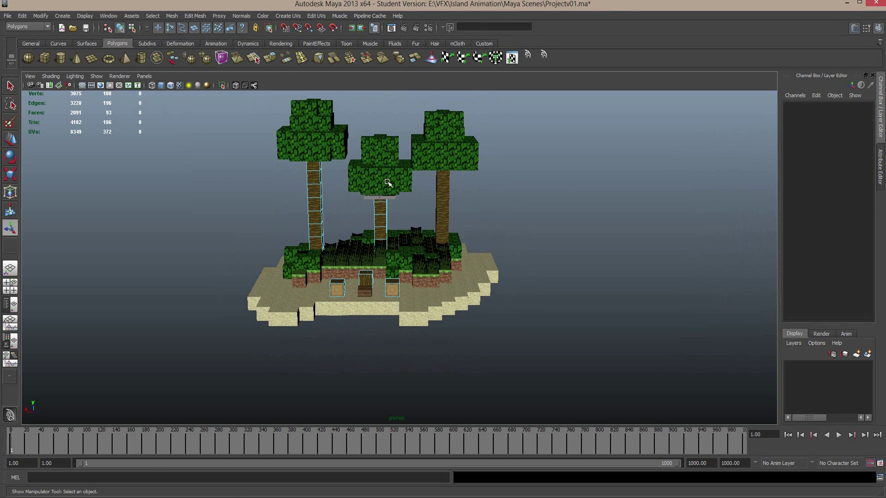
# Step: Select the middle tree's trunk faces on the log mesh and extract them, and do the same for the leftmost tree's trunk faces
pyautogui.moveTo(355, 131); pyautogui.dragTo(409, 264)
pyautogui.press('g')
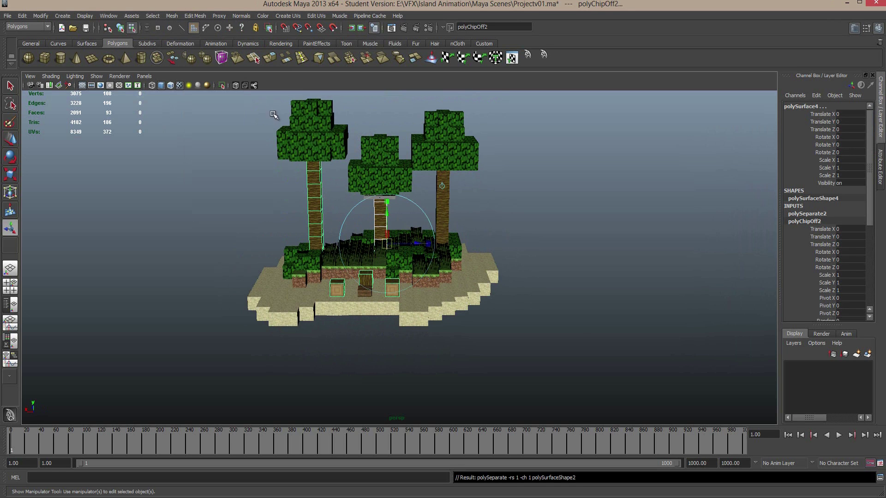
pyautogui.moveTo(269, 106); pyautogui.dragTo(331, 279)
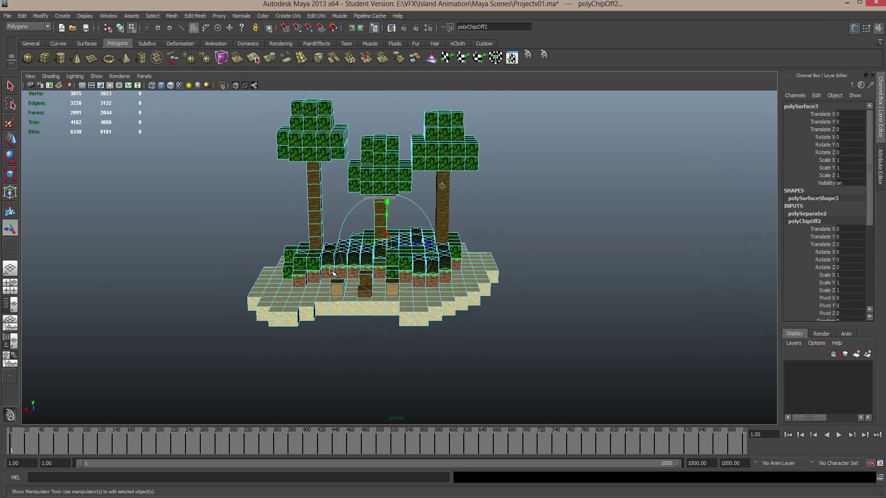
pyautogui.click(317, 230)
pyautogui.click(289, 190)
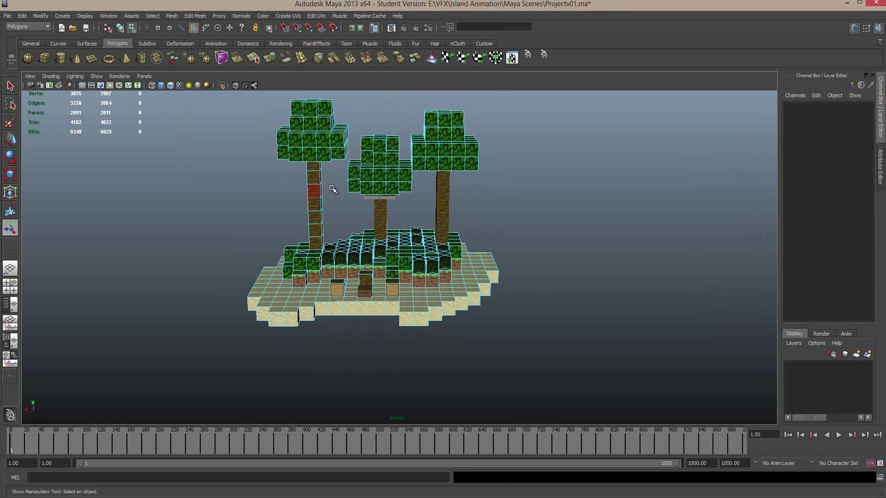
pyautogui.click(315, 190)
pyautogui.moveTo(317, 190); pyautogui.dragTo(322, 215, button='right')
pyautogui.moveTo(313, 179); pyautogui.dragTo(336, 273)
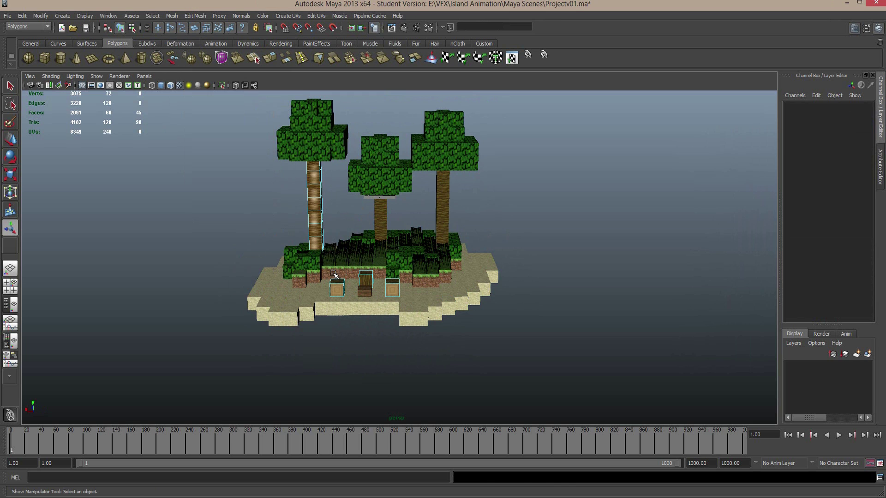
# Step: Clear the selection and check the three tree trunks one by one as separate objects
pyautogui.click(340, 184)
pyautogui.click(319, 193)
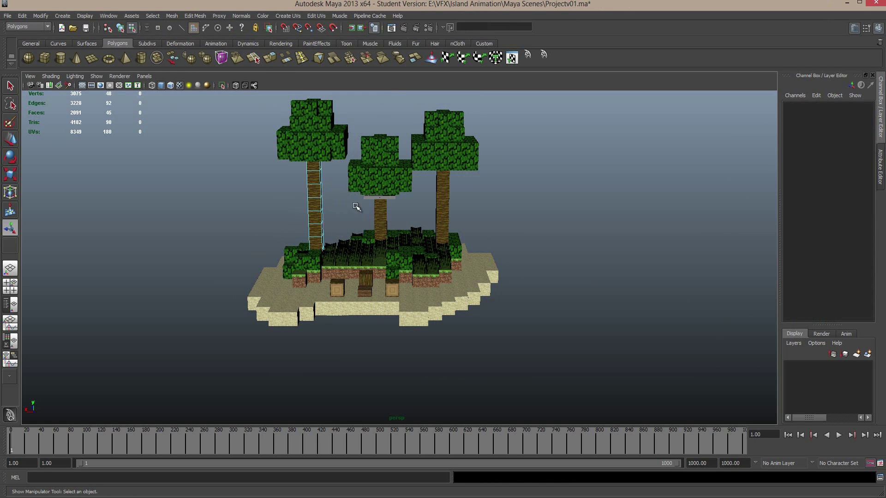
pyautogui.click(382, 211)
pyautogui.click(436, 205)
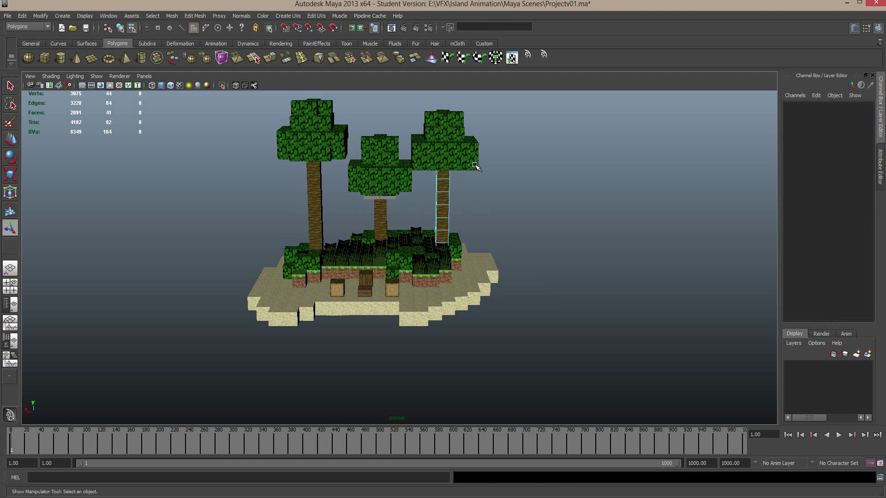
# Step: Select the rightmost tree's crown faces on the Leaves mesh, deselect the stray faces on the middle tree, and extract the crown
pyautogui.keyDown('alt'); pyautogui.moveTo(475, 166); pyautogui.dragTo(397, 184); pyautogui.keyUp('alt')
pyautogui.click(448, 233)
pyautogui.moveTo(377, 149); pyautogui.dragTo(478, 232)
pyautogui.scroll(4, 459, 247)
pyautogui.scroll(3, 379, 203)
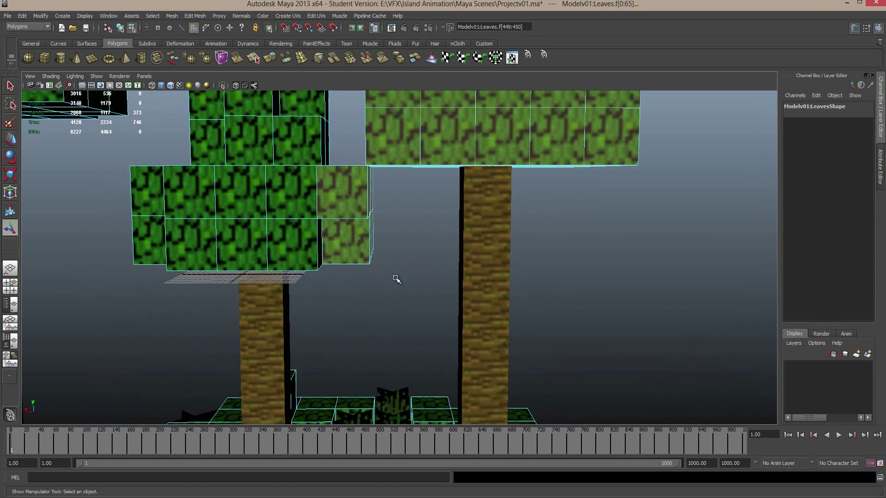
pyautogui.moveTo(409, 306); pyautogui.dragTo(296, 199)
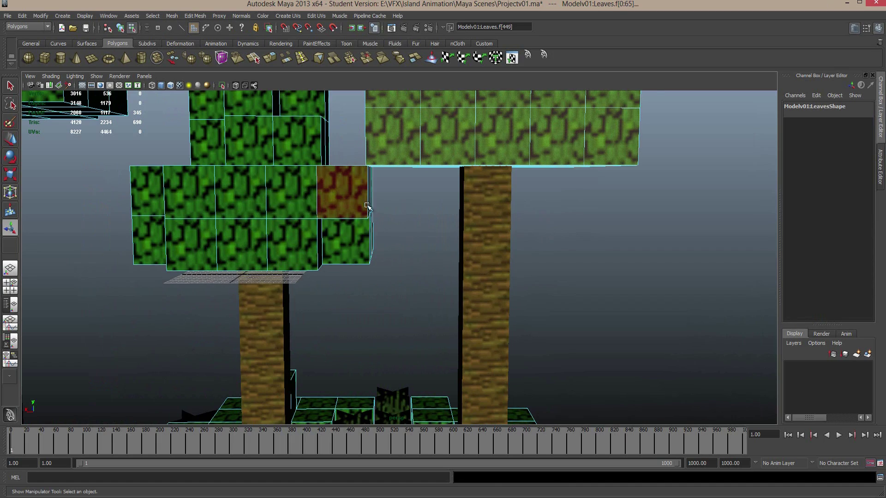
pyautogui.keyDown('alt'); pyautogui.moveTo(372, 213); pyautogui.dragTo(374, 309); pyautogui.keyUp('alt')
pyautogui.scroll(-5, 511, 328)
pyautogui.keyDown('alt'); pyautogui.moveTo(512, 328); pyautogui.dragTo(509, 315); pyautogui.keyUp('alt')
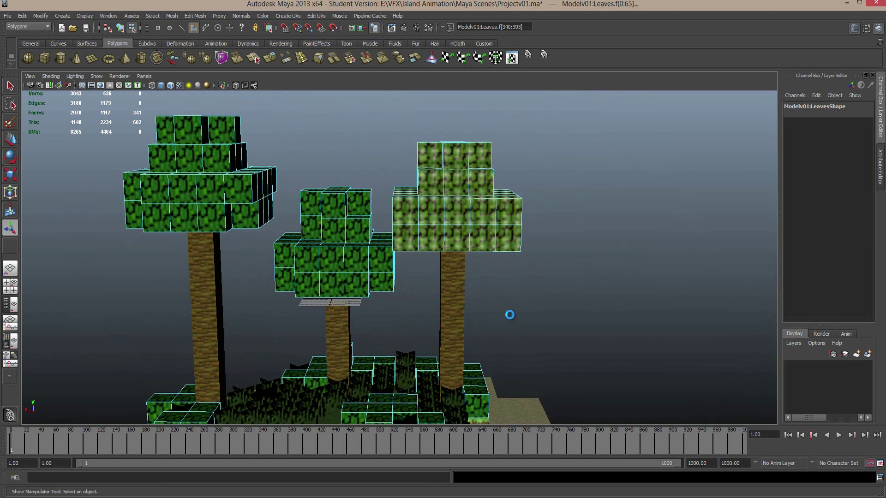
# Step: Select all crown faces of the middle tree on the remaining leaves mesh and extract them into a separate object
pyautogui.click(408, 286)
pyautogui.keyDown('alt'); pyautogui.moveTo(408, 287); pyautogui.dragTo(427, 282, button='middle'); pyautogui.keyUp('alt')
pyautogui.click(395, 266)
pyautogui.keyDown('alt'); pyautogui.moveTo(297, 194); pyautogui.dragTo(354, 191, button='middle'); pyautogui.keyUp('alt')
pyautogui.moveTo(317, 165); pyautogui.dragTo(460, 306)
pyautogui.moveTo(231, 120); pyautogui.dragTo(336, 227)
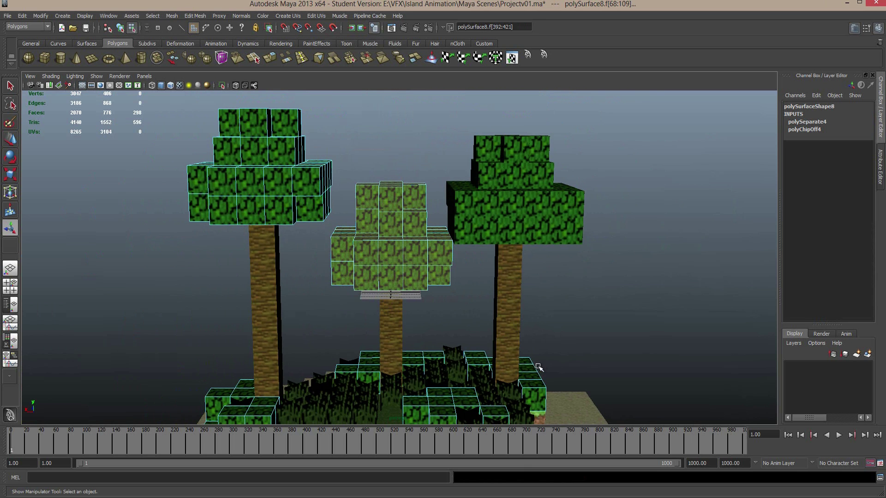
pyautogui.press('g')
# Step: Select the leftmost tree's crown faces on the remaining leaves mesh, extract them into a separate object, and clear the selection
pyautogui.click(269, 170)
pyautogui.keyDown('alt'); pyautogui.moveTo(271, 169); pyautogui.dragTo(343, 200, button='middle'); pyautogui.keyUp('alt')
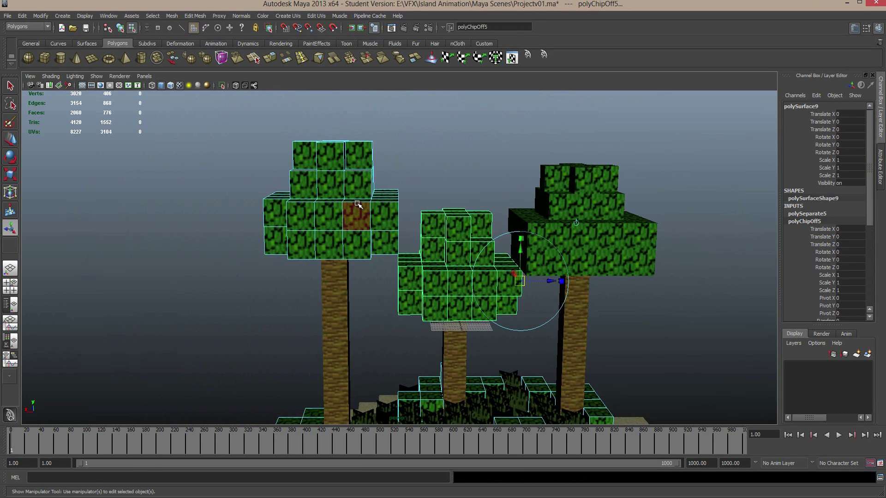
pyautogui.keyDown('alt'); pyautogui.moveTo(344, 200); pyautogui.dragTo(261, 190, button='right'); pyautogui.keyUp('alt')
pyautogui.click(332, 205)
pyautogui.moveTo(233, 152); pyautogui.dragTo(410, 269)
pyautogui.press('g')
pyautogui.click(585, 322)
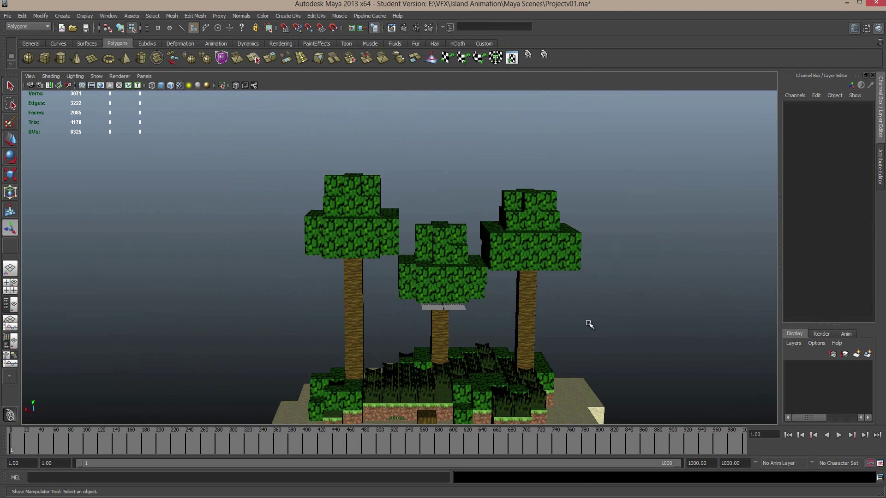
# Step: Check the tree crowns and trunks one by one as separate objects
pyautogui.keyDown('alt'); pyautogui.moveTo(582, 296); pyautogui.dragTo(516, 247, button='middle'); pyautogui.keyUp('alt')
pyautogui.click(478, 198)
pyautogui.click(409, 216)
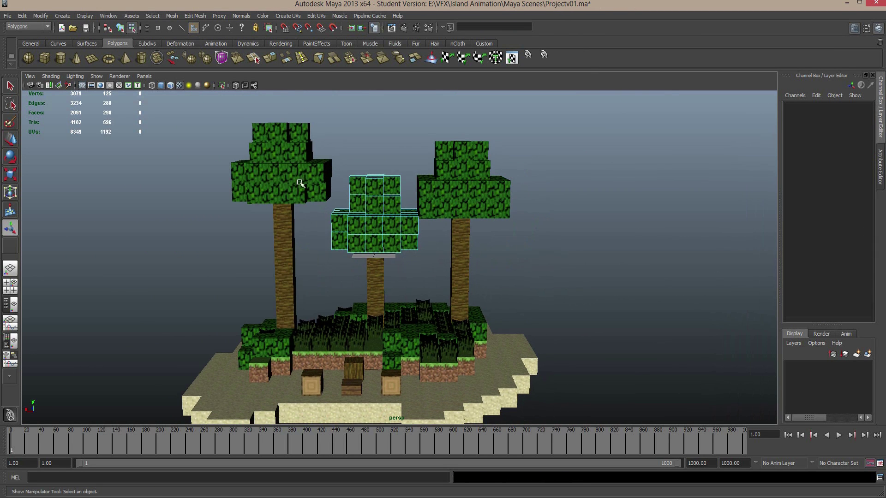
pyautogui.click(378, 276)
pyautogui.click(465, 271)
pyautogui.keyDown('alt'); pyautogui.moveTo(516, 236); pyautogui.dragTo(483, 240); pyautogui.keyUp('alt')
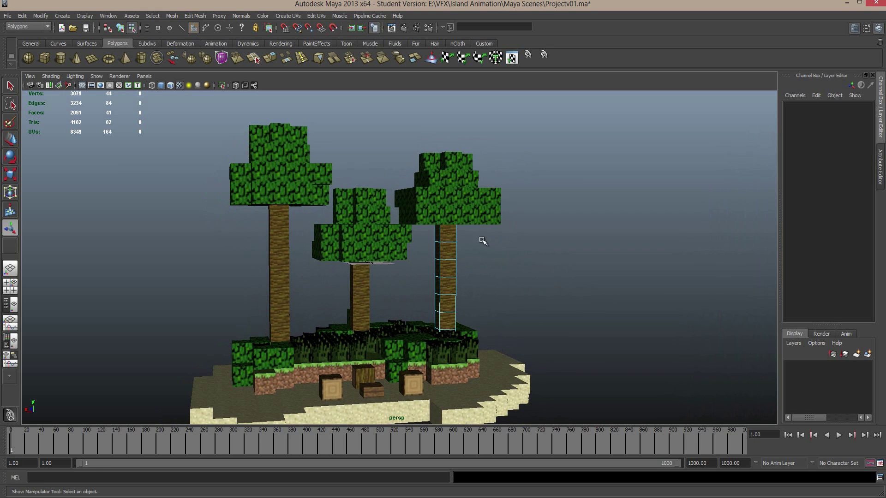
# Step: In object mode, select the rightmost tree's trunk and crown and combine them into one mesh
pyautogui.moveTo(450, 258); pyautogui.dragTo(479, 248, button='right')
pyautogui.click(454, 264)
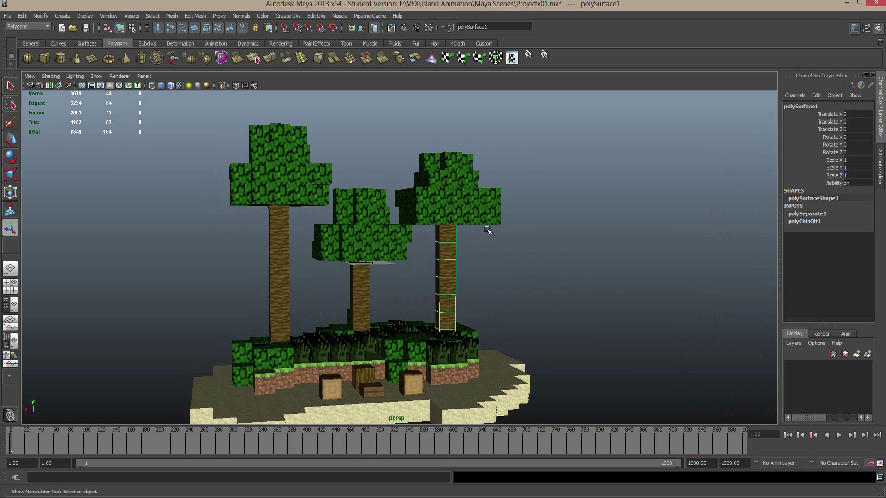
pyautogui.keyDown('shift'); pyautogui.click(478, 197); pyautogui.keyUp('shift')
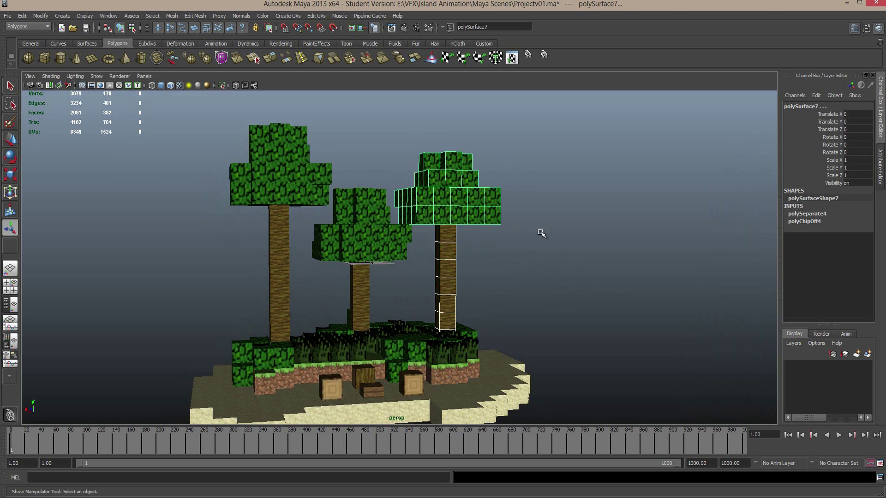
pyautogui.click(176, 18)
pyautogui.click(184, 29)
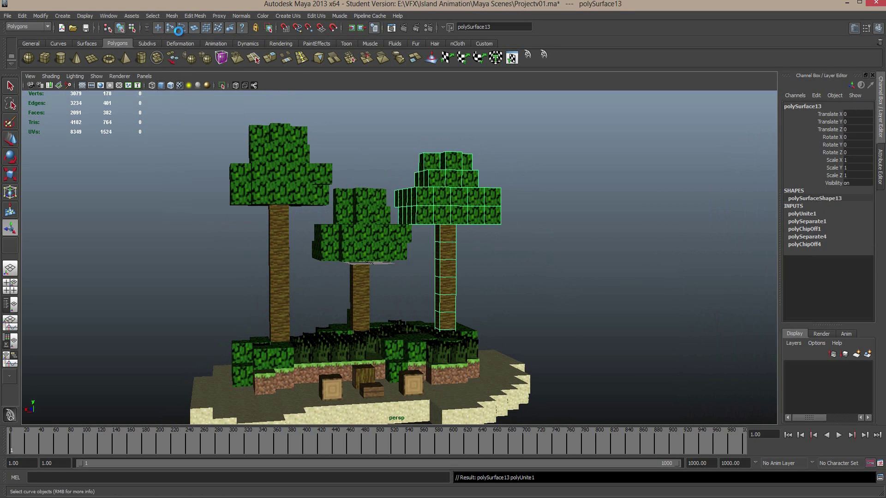
# Step: Rename the combined rightmost tree as Tree01
pyautogui.keyDown('alt'); pyautogui.moveTo(498, 238); pyautogui.dragTo(485, 271); pyautogui.keyUp('alt')
pyautogui.click(470, 257)
pyautogui.click(433, 170)
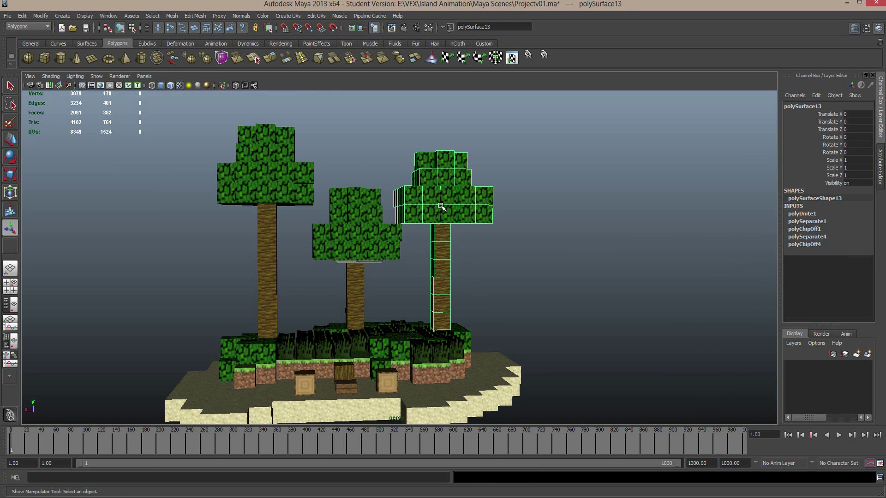
pyautogui.doubleClick(798, 108)
pyautogui.write('Tree01')
pyautogui.press('Return')
# Step: Combine the middle tree's trunk and crown into one mesh and rename it Tree02
pyautogui.click(354, 291)
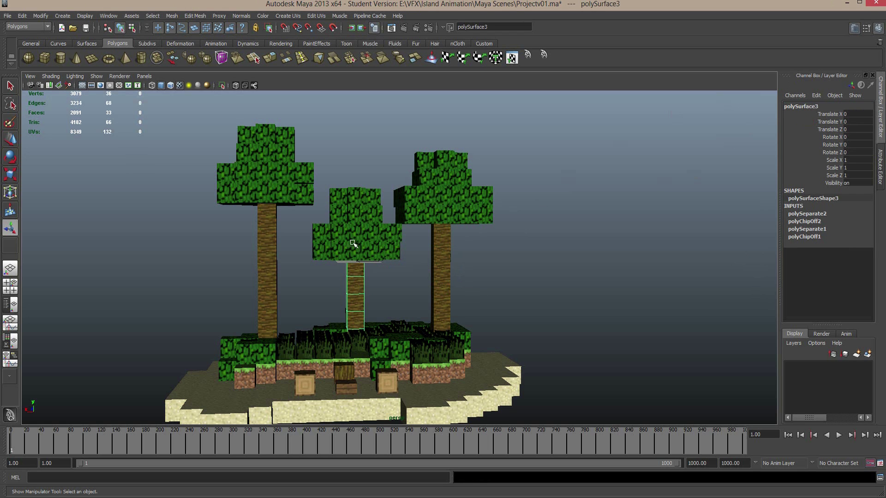
pyautogui.keyDown('shift'); pyautogui.click(356, 207); pyautogui.keyUp('shift')
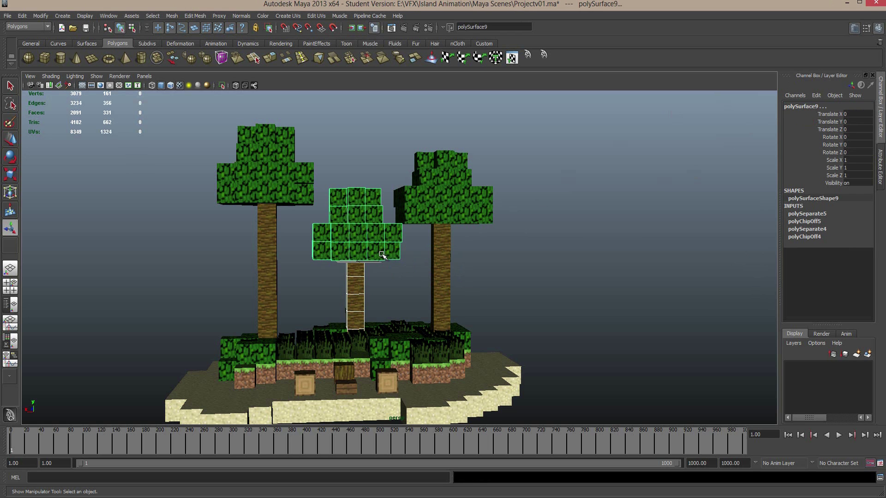
pyautogui.press('g')
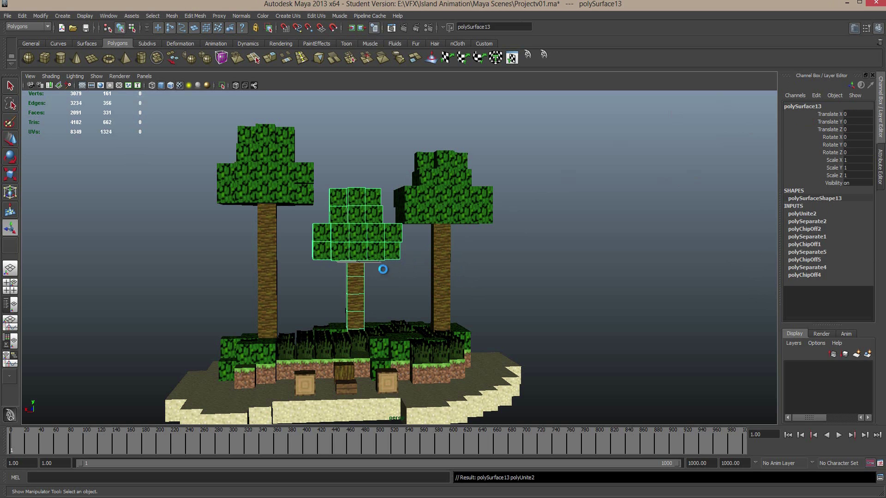
pyautogui.press('w')
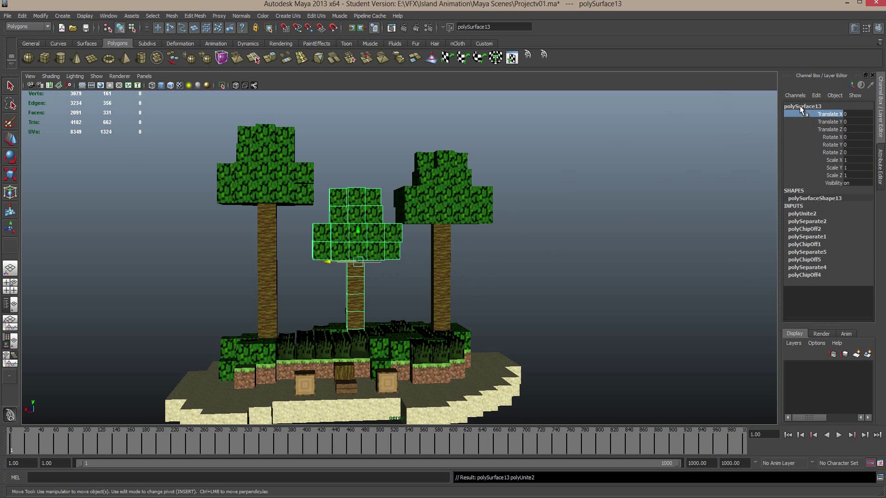
pyautogui.click(799, 105)
pyautogui.write('T')
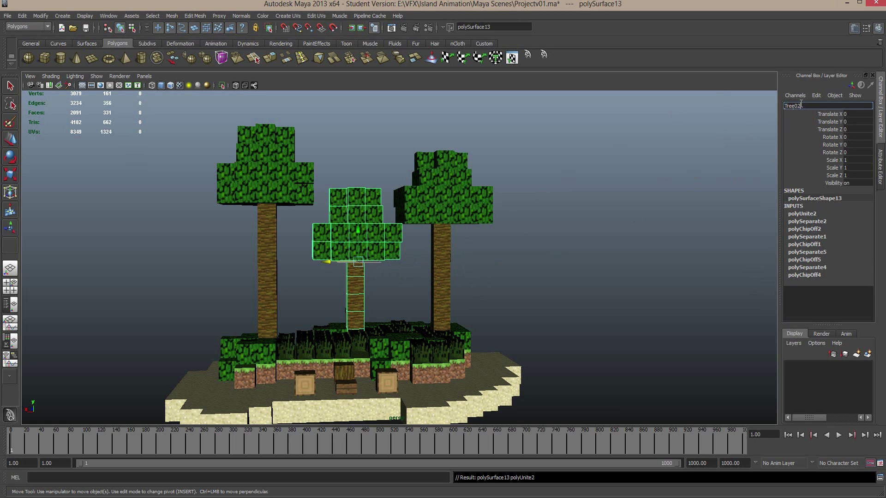
pyautogui.write('ree02')
pyautogui.press('Return')
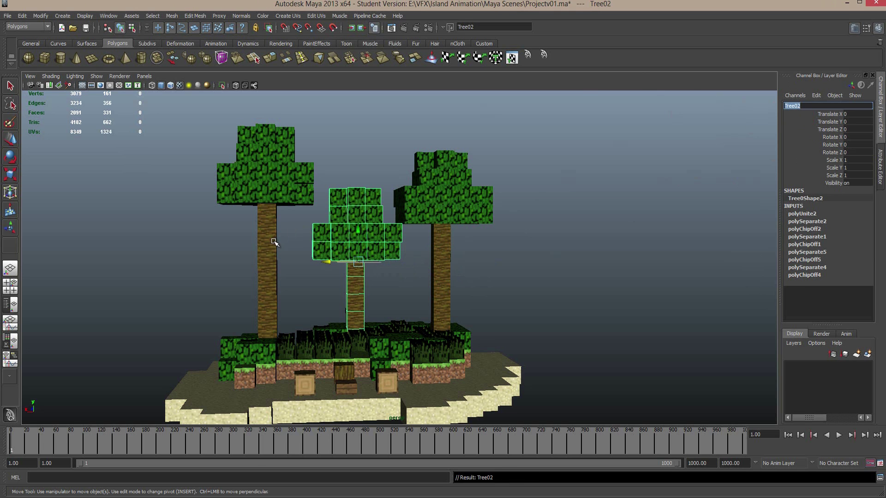
# Step: Combine the leftmost tree's trunk and crown into one mesh, rename it Tree03, and clear the selection
pyautogui.press('t')
pyautogui.click(279, 165)
pyautogui.press('g')
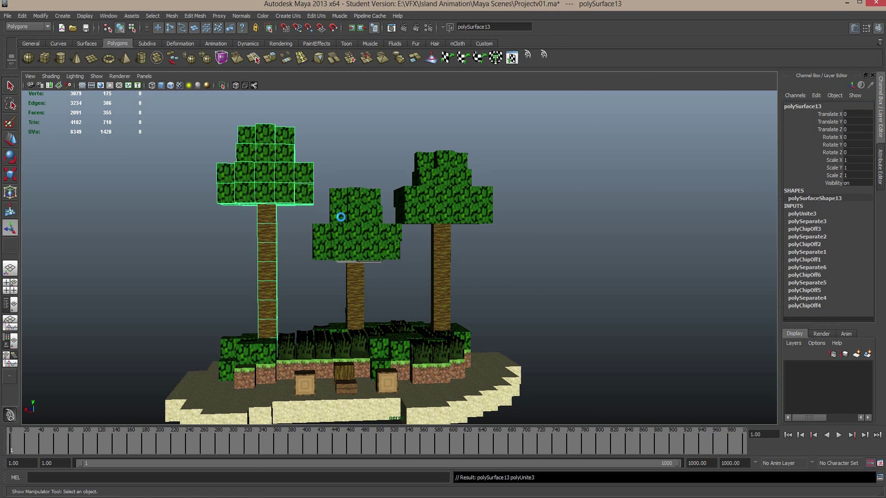
pyautogui.click(812, 106)
pyautogui.write('Tree03')
pyautogui.press('Return')
pyautogui.click(534, 254)
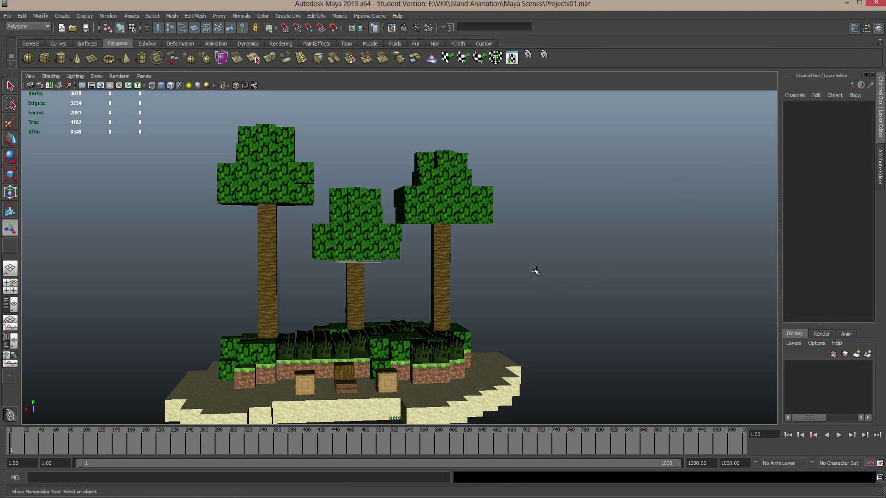
# Step: Examine the three combined trees on the island from several angles
pyautogui.keyDown('alt'); pyautogui.moveTo(534, 254); pyautogui.dragTo(435, 229); pyautogui.keyUp('alt')
pyautogui.click(430, 219)
pyautogui.click(273, 203)
pyautogui.scroll(-3, 501, 286)
pyautogui.keyDown('alt'); pyautogui.moveTo(439, 286); pyautogui.dragTo(524, 261); pyautogui.keyUp('alt')
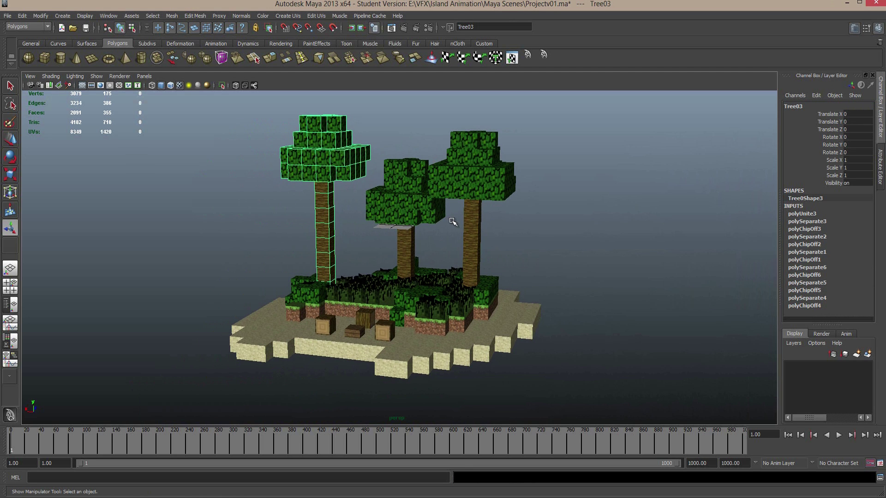
pyautogui.keyDown('alt'); pyautogui.moveTo(542, 194); pyautogui.dragTo(485, 189); pyautogui.keyUp('alt')
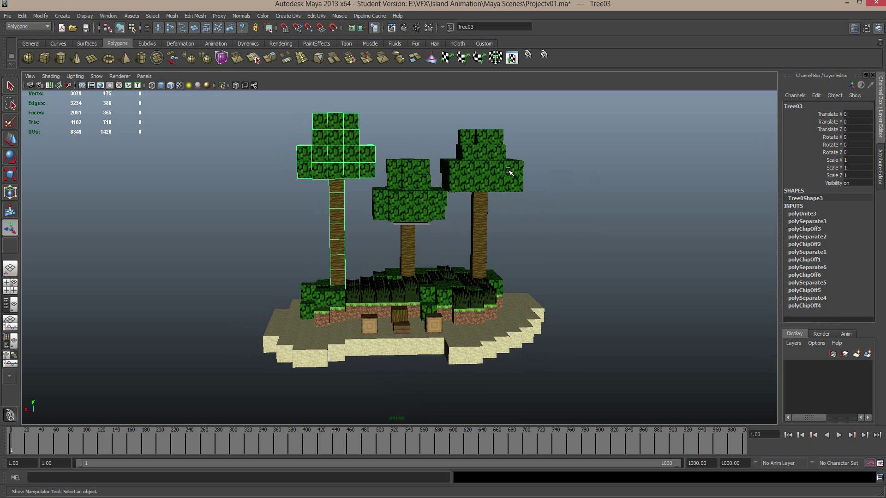
pyautogui.keyDown('alt'); pyautogui.moveTo(523, 218); pyautogui.dragTo(535, 175, button='right'); pyautogui.keyUp('alt')
pyautogui.keyDown('alt'); pyautogui.moveTo(535, 176); pyautogui.dragTo(508, 199, button='middle'); pyautogui.keyUp('alt')
pyautogui.keyDown('alt'); pyautogui.moveTo(558, 208); pyautogui.dragTo(416, 211); pyautogui.keyUp('alt')
# Step: Select Tree01 with the Move tool and examine where its pivot sits relative to the tree
pyautogui.click(391, 214)
pyautogui.keyDown('alt'); pyautogui.moveTo(455, 244); pyautogui.dragTo(525, 245); pyautogui.keyUp('alt')
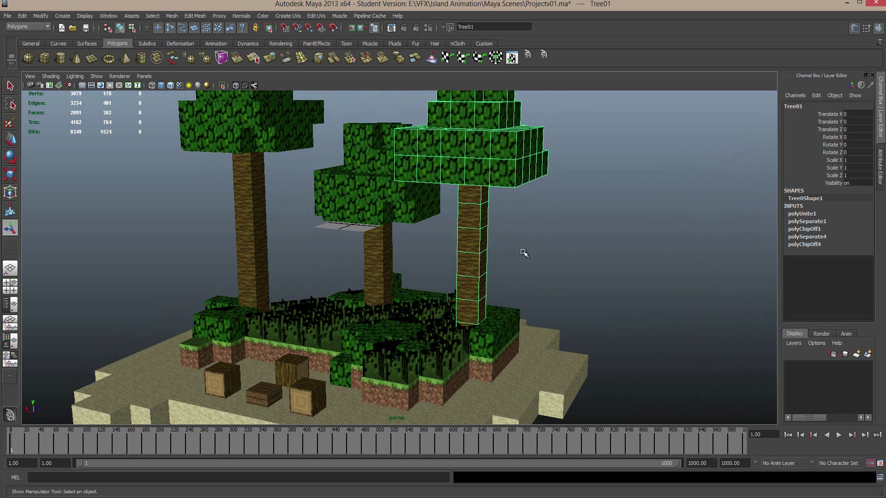
pyautogui.click(11, 144)
pyautogui.scroll(-3, 538, 240)
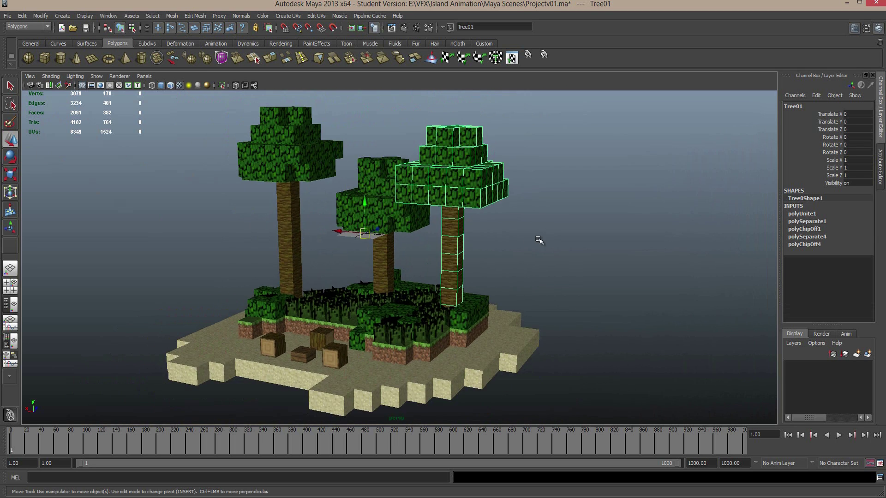
pyautogui.keyDown('alt'); pyautogui.moveTo(538, 240); pyautogui.dragTo(546, 281); pyautogui.keyUp('alt')
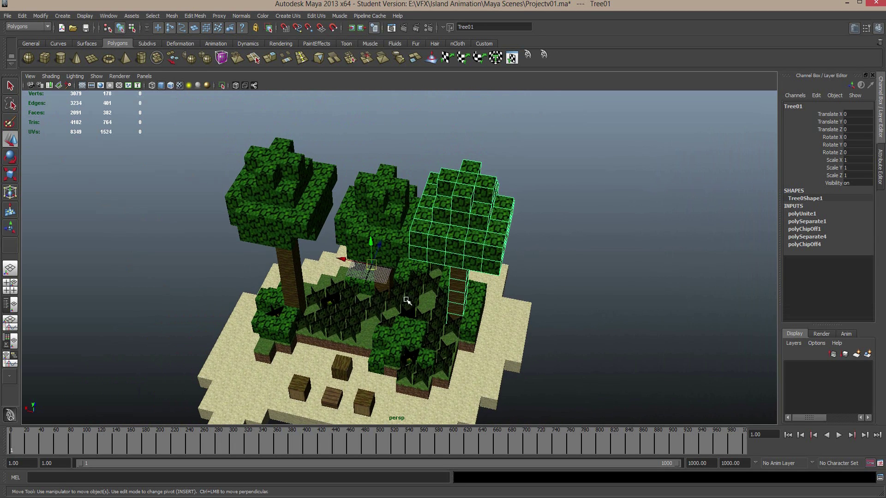
pyautogui.keyDown('alt'); pyautogui.moveTo(433, 288); pyautogui.dragTo(447, 260); pyautogui.keyUp('alt')
pyautogui.scroll(3, 442, 255)
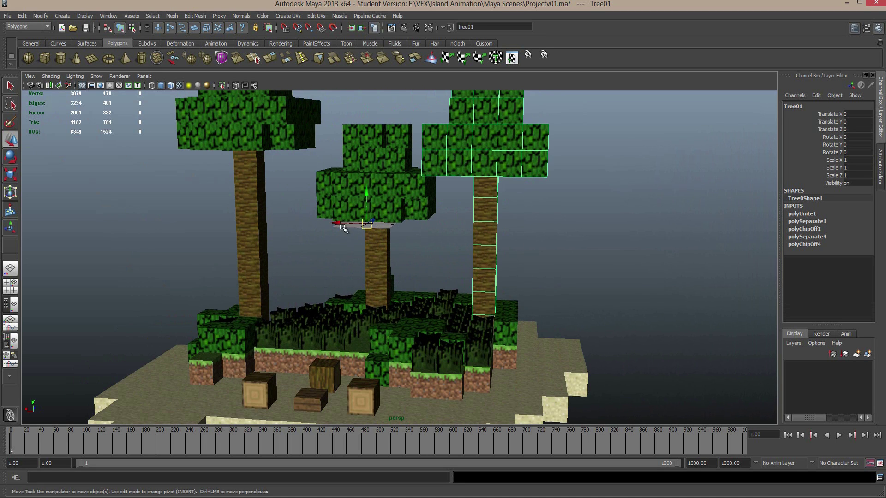
# Step: Try moving Tree01 about 48 cm in the negative X direction, and undo the move
pyautogui.moveTo(340, 225); pyautogui.dragTo(468, 235)
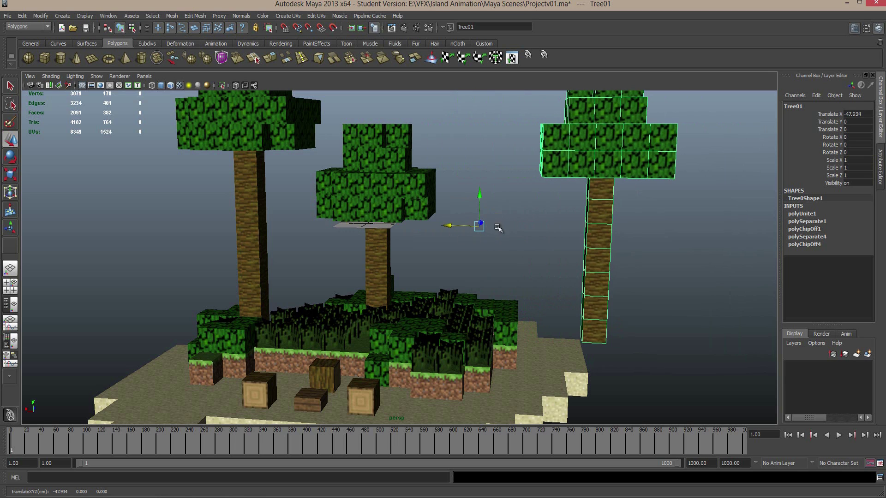
pyautogui.hotkey('ctrl', 'z')
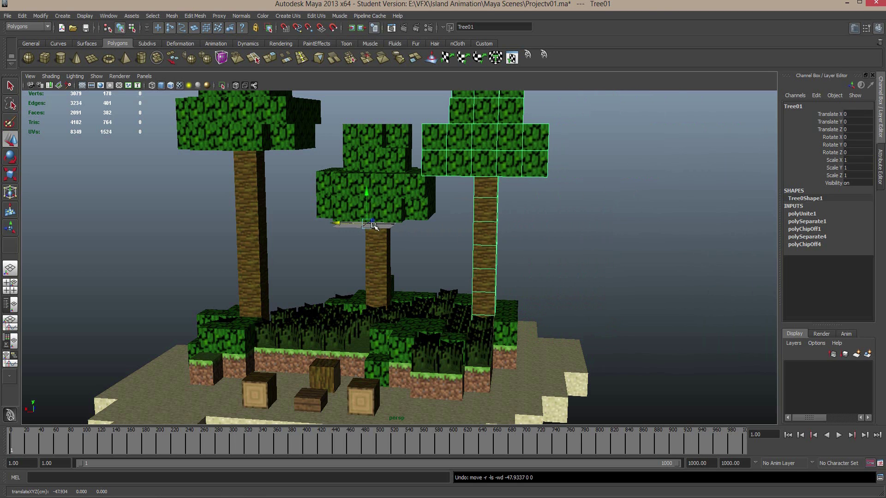
pyautogui.keyDown('alt'); pyautogui.moveTo(372, 227); pyautogui.dragTo(387, 213); pyautogui.keyUp('alt')
pyautogui.keyDown('alt'); pyautogui.moveTo(412, 277); pyautogui.dragTo(421, 277); pyautogui.keyUp('alt')
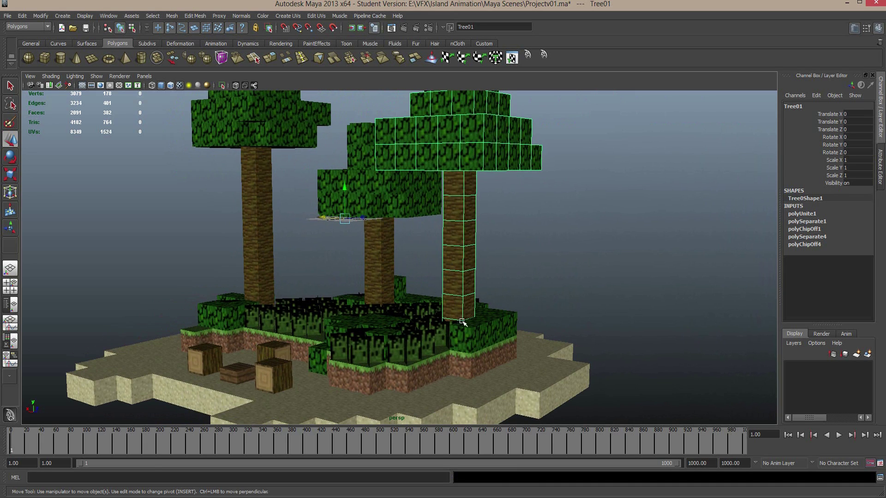
# Step: Move Tree01's pivot to the base of its trunk, centred on the trunk, and clear the selection
pyautogui.keyDown('alt'); pyautogui.moveTo(463, 321); pyautogui.dragTo(531, 328); pyautogui.keyUp('alt')
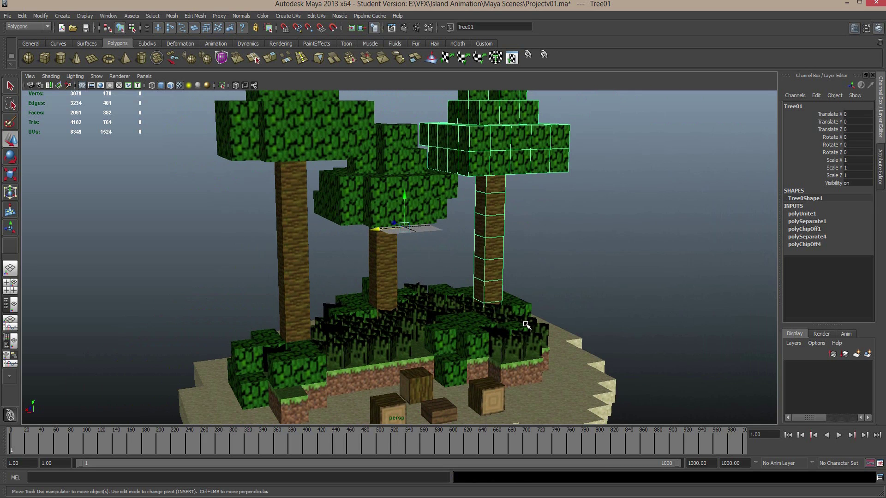
pyautogui.keyDown('alt'); pyautogui.moveTo(513, 212); pyautogui.dragTo(533, 229); pyautogui.keyUp('alt')
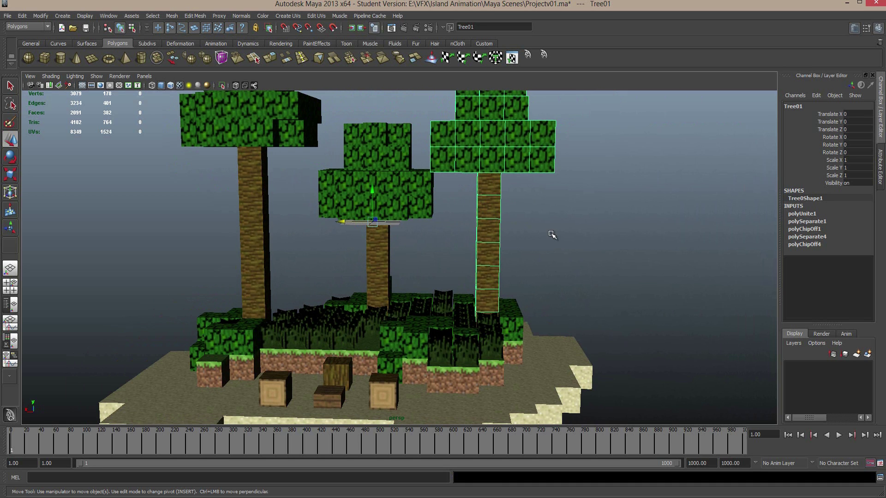
pyautogui.press('Insert')
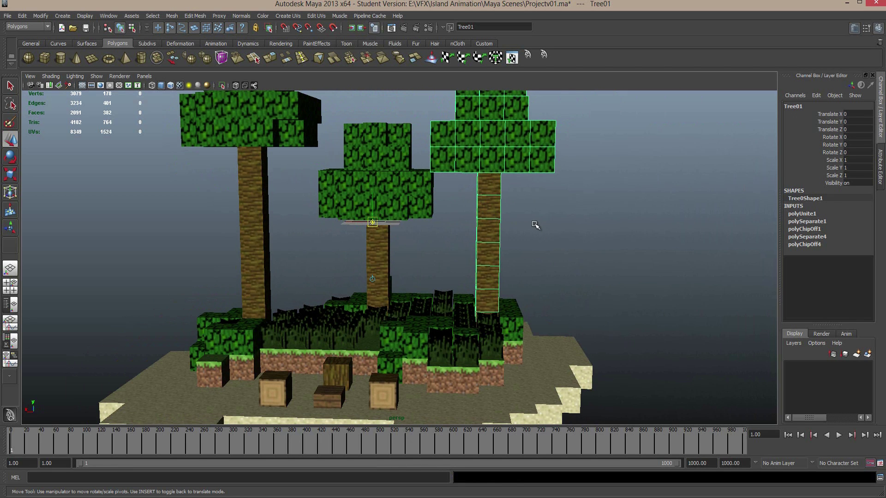
pyautogui.keyDown('alt'); pyautogui.moveTo(535, 224); pyautogui.dragTo(522, 219); pyautogui.keyUp('alt')
pyautogui.keyDown('alt'); pyautogui.moveTo(360, 220); pyautogui.dragTo(454, 272); pyautogui.keyUp('alt')
pyautogui.keyDown('alt'); pyautogui.moveTo(573, 282); pyautogui.dragTo(415, 240); pyautogui.keyUp('alt')
pyautogui.moveTo(377, 188); pyautogui.dragTo(475, 346)
pyautogui.click(533, 288)
# Step: Move Tree02's pivot down to the base of the middle tree's trunk
pyautogui.click(383, 257)
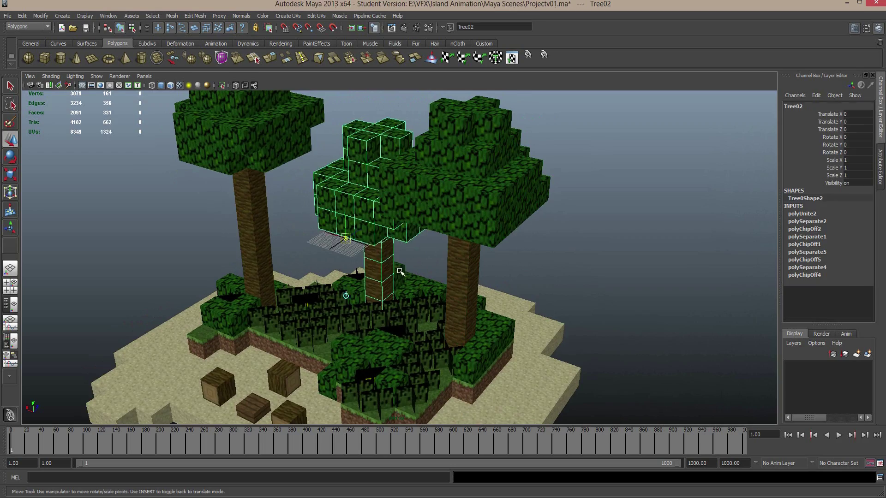
pyautogui.keyDown('alt'); pyautogui.moveTo(383, 257); pyautogui.dragTo(409, 194); pyautogui.keyUp('alt')
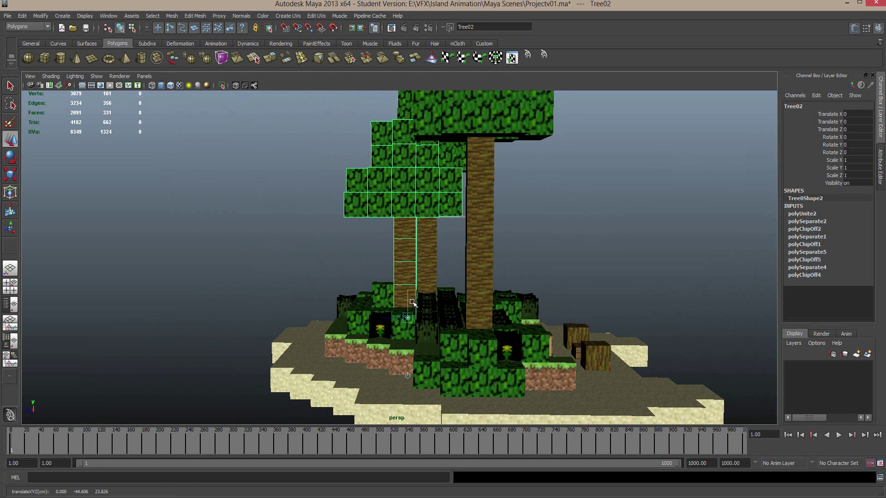
pyautogui.keyDown('alt'); pyautogui.moveTo(415, 302); pyautogui.dragTo(568, 314); pyautogui.keyUp('alt')
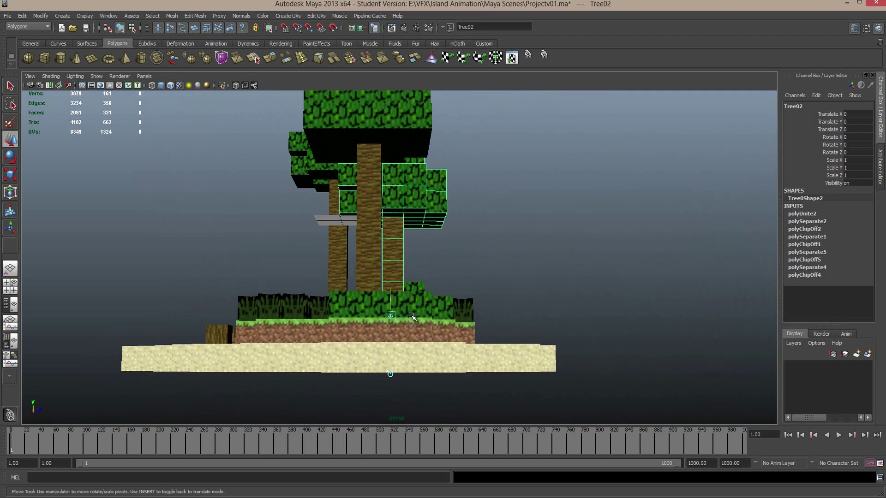
pyautogui.moveTo(405, 317); pyautogui.dragTo(367, 279)
# Step: Move Tree03's pivot to the base of its trunk, aligning it from the front and side, and clear the selection
pyautogui.click(264, 251)
pyautogui.keyDown('alt'); pyautogui.moveTo(321, 265); pyautogui.dragTo(480, 264, button='middle'); pyautogui.keyUp('alt')
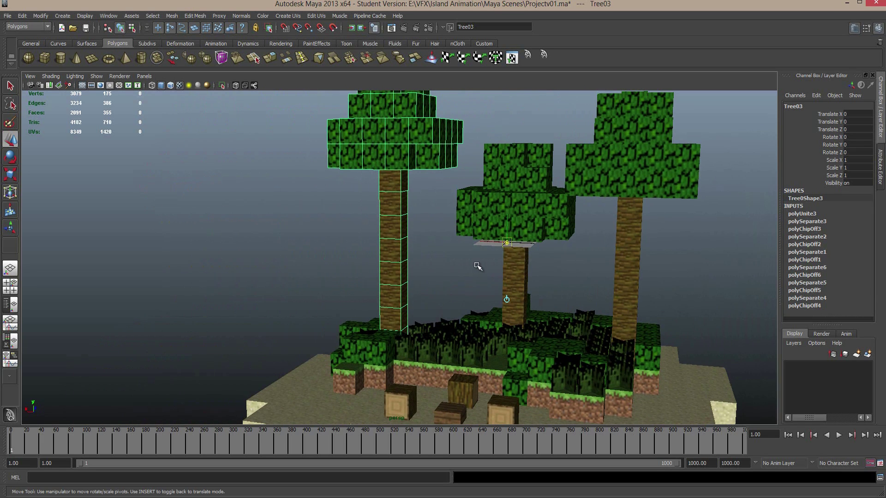
pyautogui.moveTo(494, 241); pyautogui.dragTo(380, 242)
pyautogui.keyDown('alt'); pyautogui.moveTo(406, 273); pyautogui.dragTo(536, 274); pyautogui.keyUp('alt')
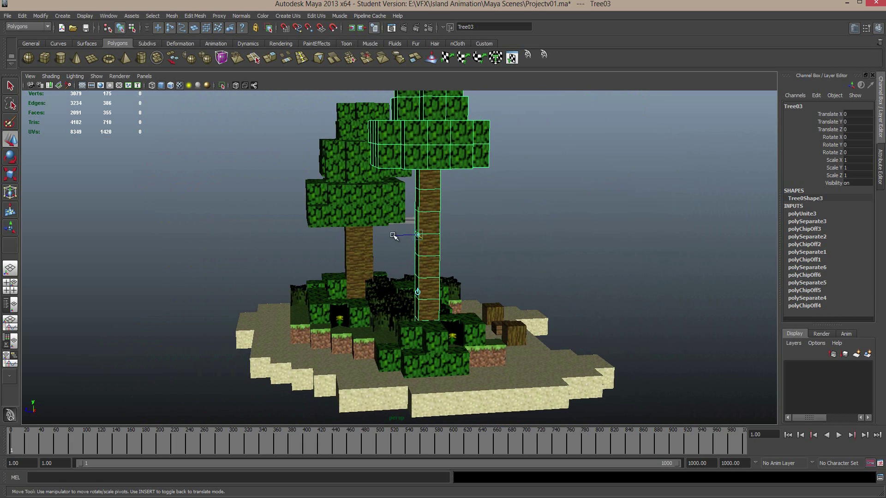
pyautogui.moveTo(393, 234); pyautogui.dragTo(404, 235)
pyautogui.keyDown('alt'); pyautogui.moveTo(472, 275); pyautogui.dragTo(449, 259); pyautogui.keyUp('alt')
pyautogui.moveTo(430, 217); pyautogui.dragTo(433, 324)
pyautogui.keyDown('alt'); pyautogui.moveTo(549, 300); pyautogui.dragTo(528, 297); pyautogui.keyUp('alt')
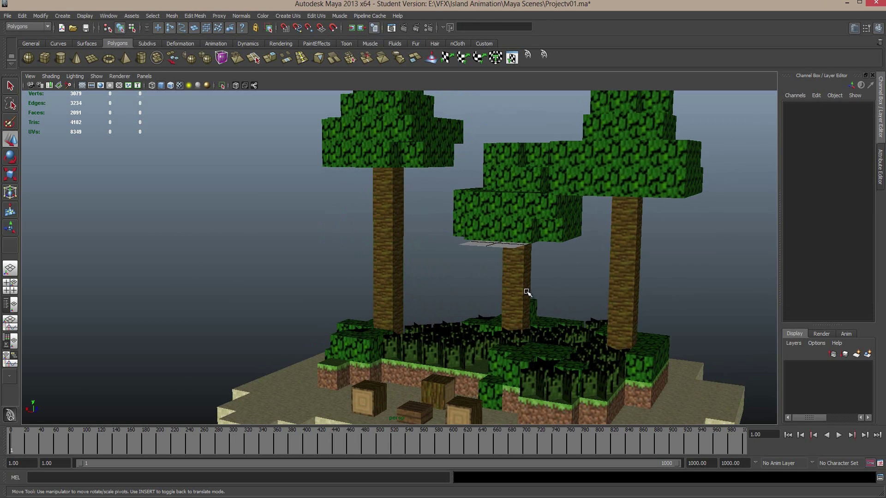
# Step: Leave pivot editing, try scaling Tree01 uniformly to about 1.329 from its base, undo the scaling, and deselect the tree
pyautogui.click(614, 270)
pyautogui.press('Insert')
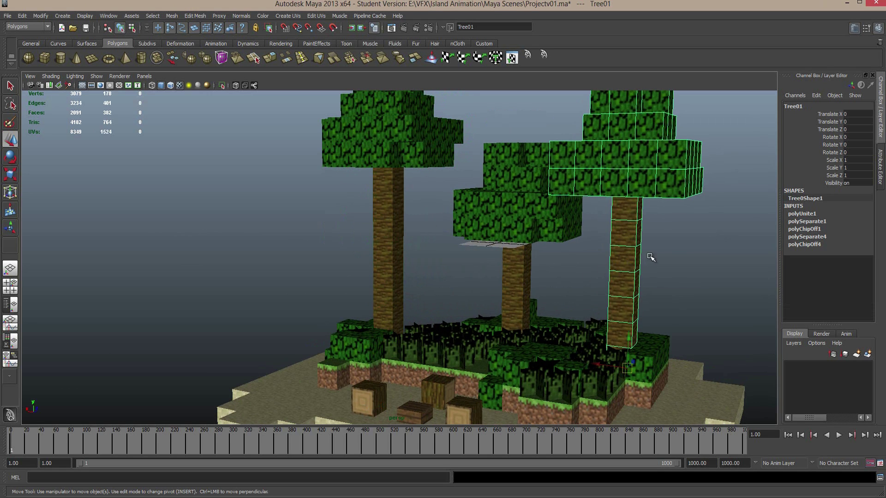
pyautogui.keyDown('alt'); pyautogui.moveTo(681, 261); pyautogui.dragTo(684, 296); pyautogui.keyUp('alt')
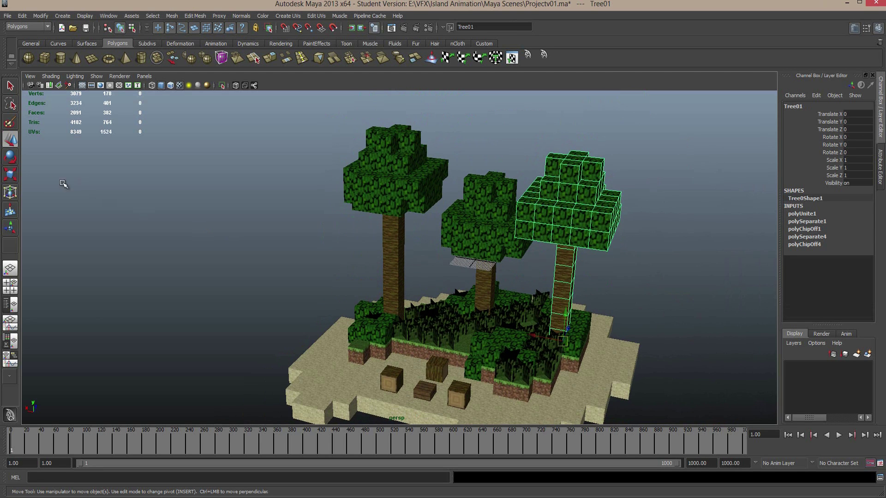
pyautogui.click(12, 174)
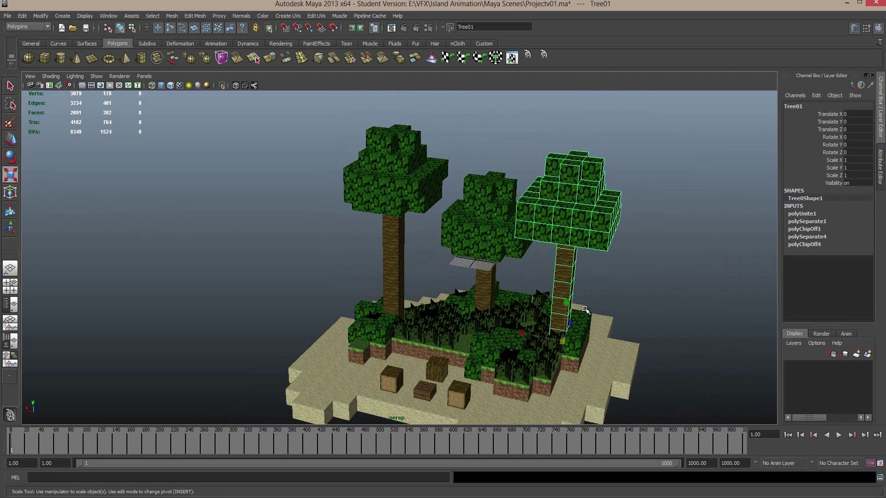
pyautogui.keyDown('alt'); pyautogui.moveTo(606, 332); pyautogui.dragTo(530, 275, button='middle'); pyautogui.keyUp('alt')
pyautogui.moveTo(493, 285); pyautogui.dragTo(557, 293)
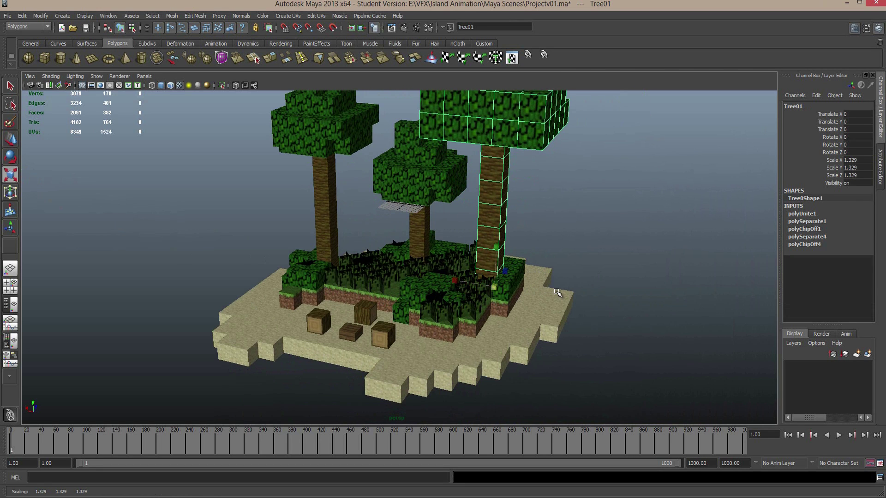
pyautogui.hotkey('ctrl', 'z')
pyautogui.scroll(-3, 540, 239)
pyautogui.keyDown('alt'); pyautogui.moveTo(509, 241); pyautogui.dragTo(521, 229); pyautogui.keyUp('alt')
pyautogui.click(522, 229)
pyautogui.scroll(2, 524, 228)
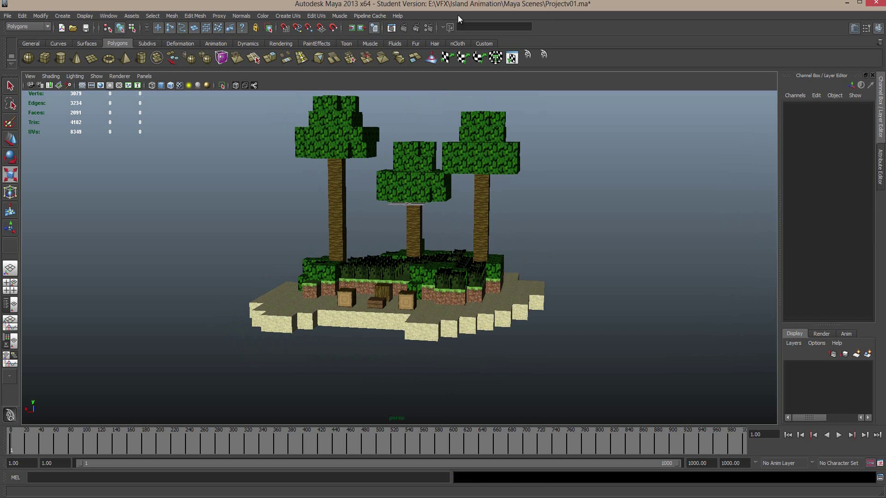
# Step: Create a polygon plane at the origin
pyautogui.keyDown('alt'); pyautogui.moveTo(536, 227); pyautogui.dragTo(238, 283); pyautogui.keyUp('alt')
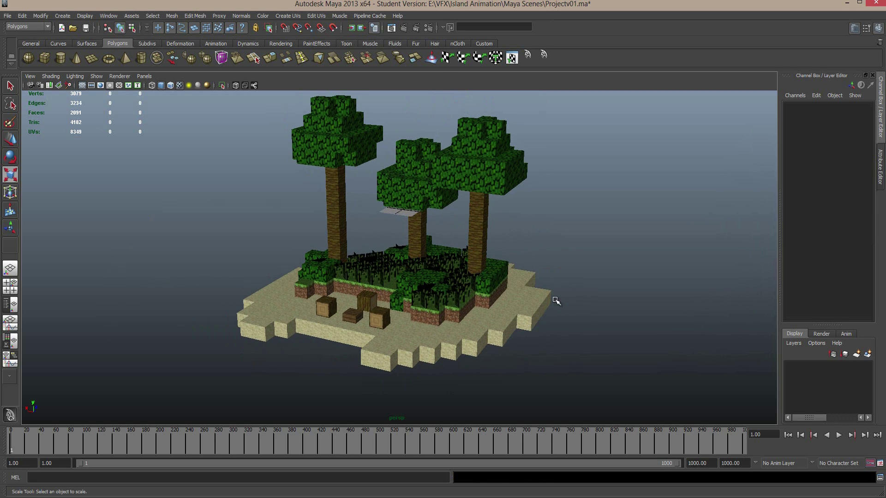
pyautogui.click(63, 16)
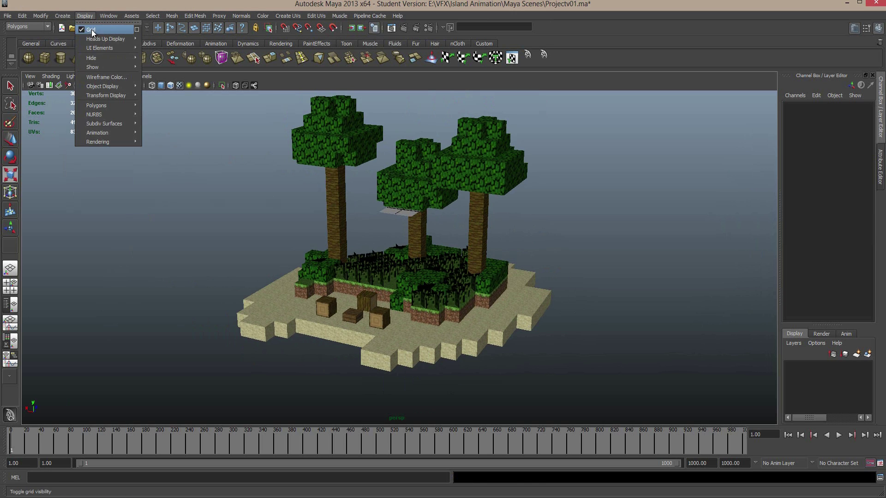
pyautogui.moveTo(89, 39)
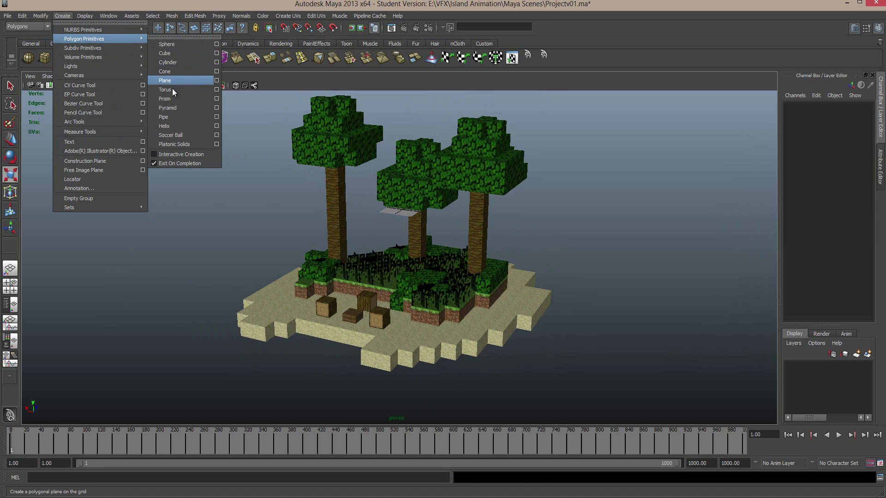
pyautogui.click(185, 81)
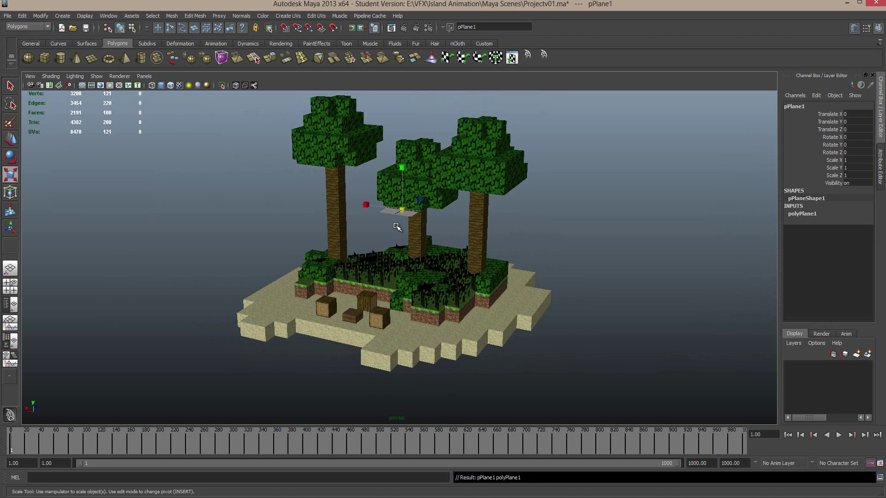
# Step: Scale the new plane uniformly to about 1261.5 so it extends far beyond the island on all sides
pyautogui.scroll(-3, 406, 221)
pyautogui.keyDown('alt'); pyautogui.moveTo(417, 216); pyautogui.dragTo(423, 247); pyautogui.keyUp('alt')
pyautogui.press('r')
pyautogui.scroll(10, 425, 217)
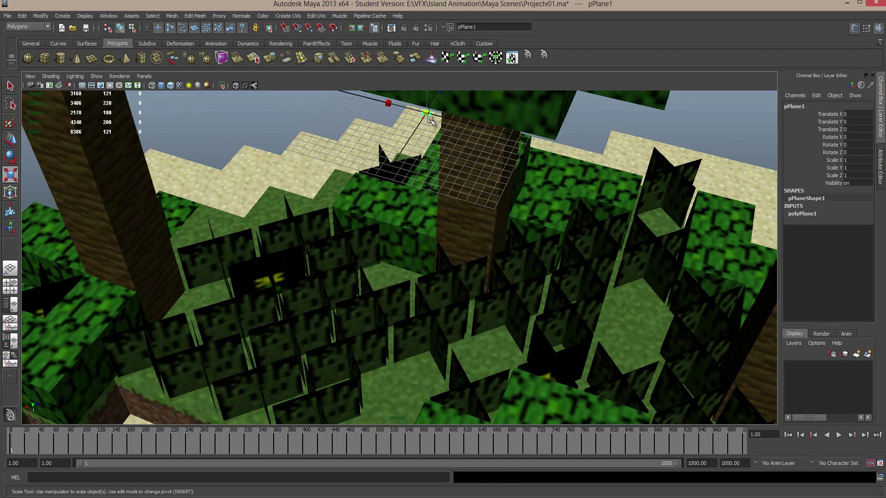
pyautogui.scroll(-10, 431, 119)
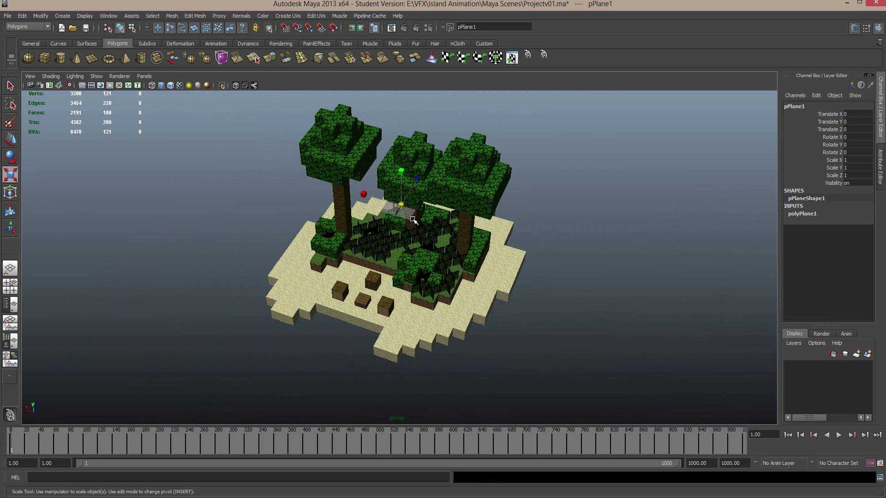
pyautogui.moveTo(399, 203); pyautogui.dragTo(444, 201)
pyautogui.scroll(-3, 444, 202)
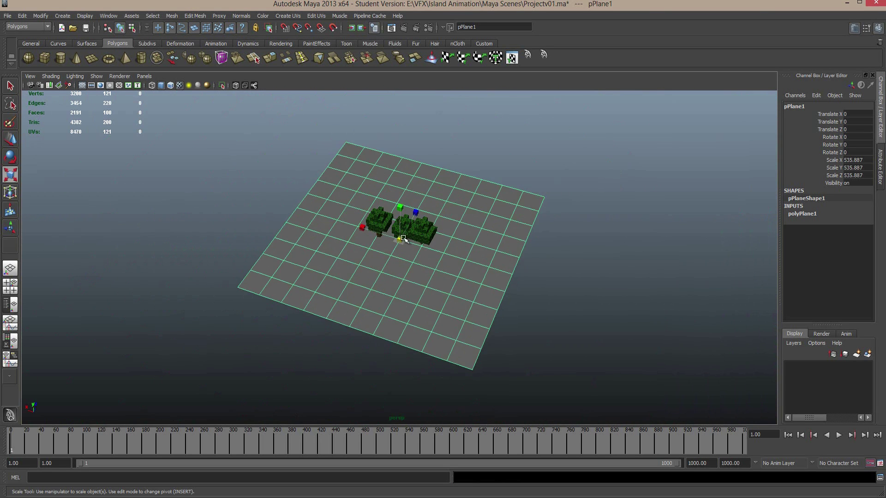
pyautogui.moveTo(400, 238); pyautogui.dragTo(627, 158)
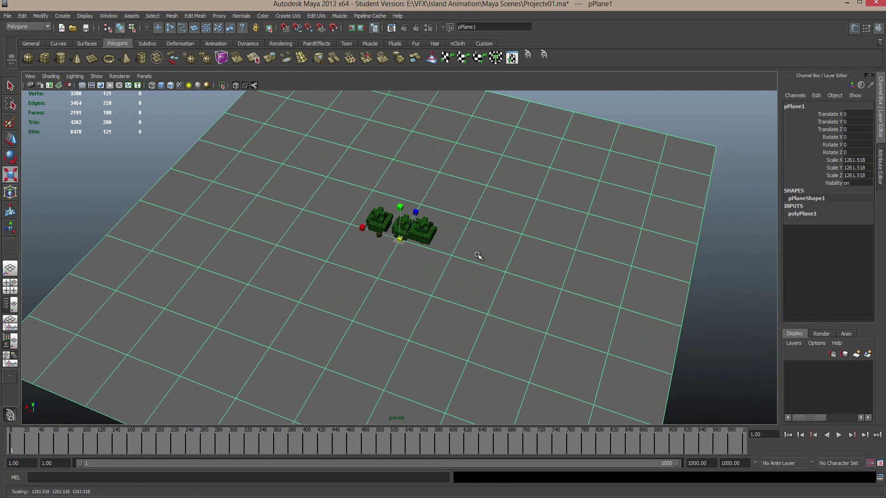
pyautogui.scroll(-4, 476, 259)
# Step: Move the plane down to about -64.3 in Y so it lies at the level of the island's sand base
pyautogui.press('w')
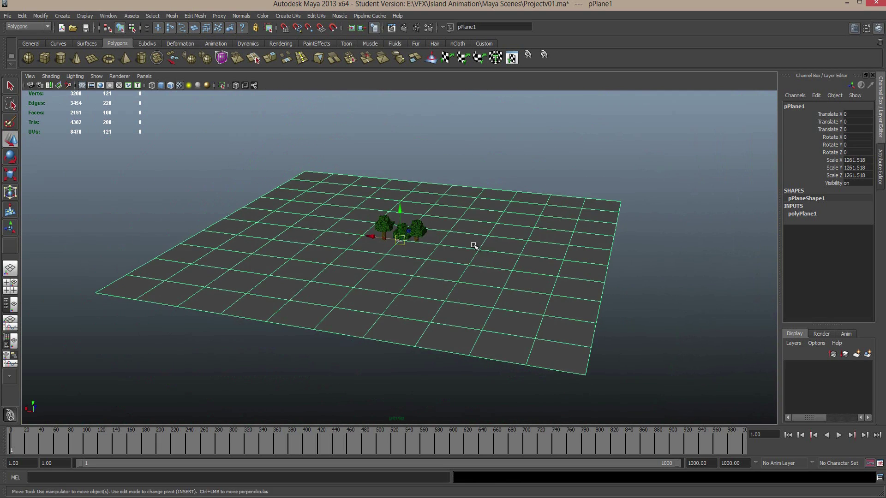
pyautogui.keyDown('alt'); pyautogui.moveTo(476, 247); pyautogui.dragTo(404, 193); pyautogui.keyUp('alt')
pyautogui.scroll(9, 411, 245)
pyautogui.keyDown('alt'); pyautogui.moveTo(431, 177); pyautogui.dragTo(437, 260, button='middle'); pyautogui.keyUp('alt')
pyautogui.scroll(2, 436, 249)
pyautogui.keyDown('alt'); pyautogui.moveTo(434, 245); pyautogui.dragTo(417, 212); pyautogui.keyUp('alt')
pyautogui.scroll(-7, 479, 222)
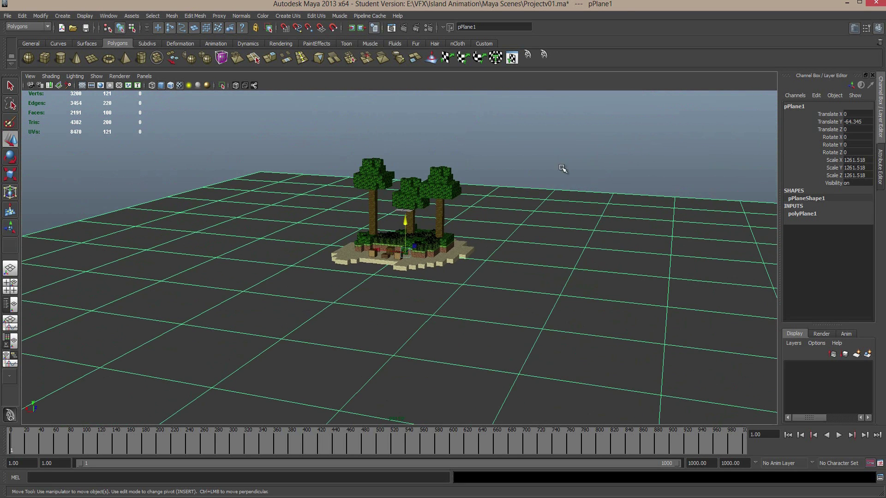
# Step: Rename the plane as OceanPlane and clear the selection
pyautogui.doubleClick(801, 106)
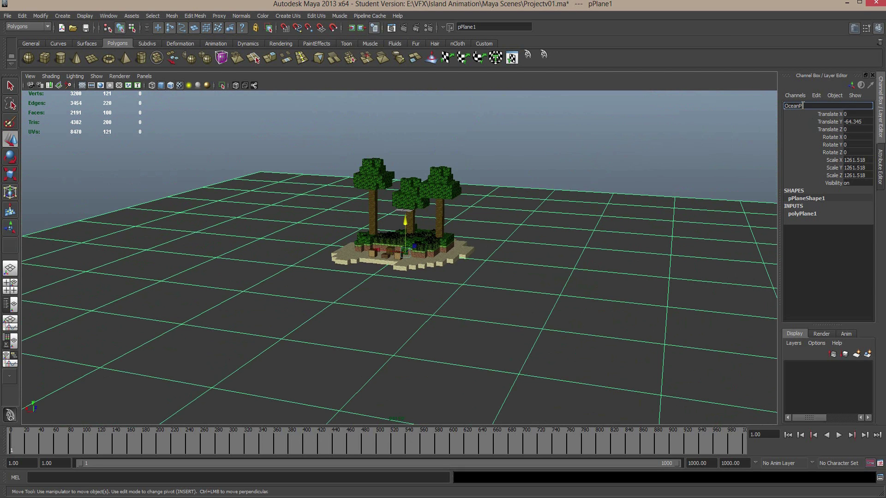
pyautogui.write('OceanPlane')
pyautogui.press('Return')
pyautogui.click(578, 164)
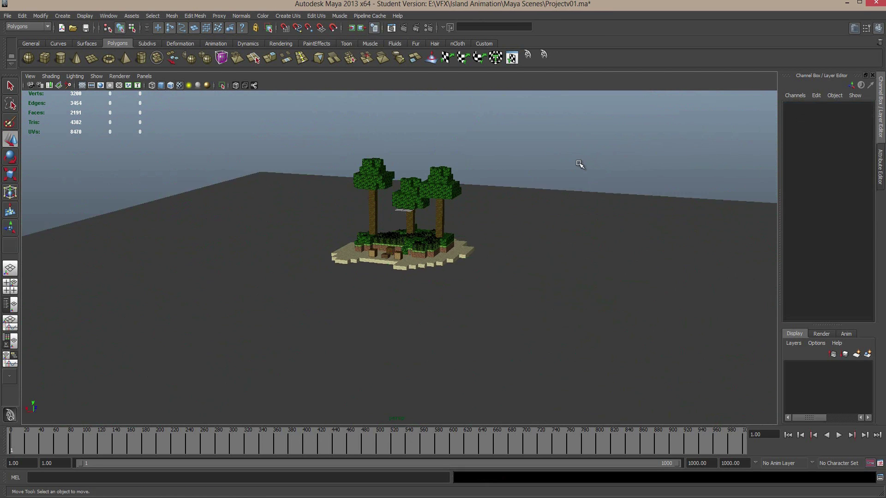
# Step: Select Tree01 and set the animation end time to frame 150
pyautogui.scroll(5, 572, 146)
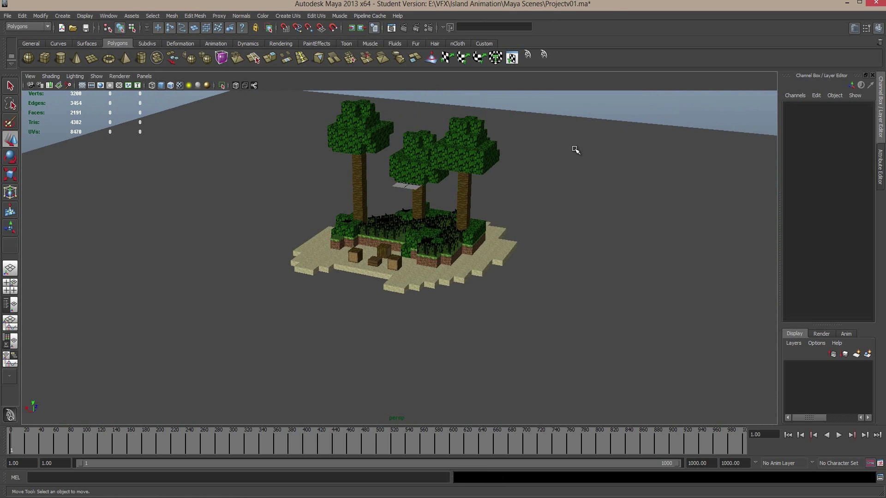
pyautogui.scroll(5, 594, 150)
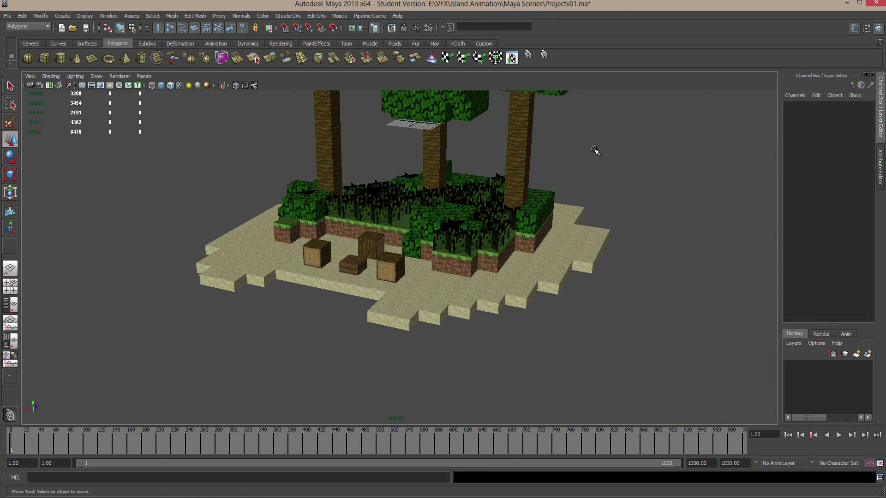
pyautogui.keyDown('alt'); pyautogui.moveTo(594, 150); pyautogui.dragTo(529, 276, button='middle'); pyautogui.keyUp('alt')
pyautogui.keyDown('alt'); pyautogui.moveTo(494, 280); pyautogui.dragTo(539, 293); pyautogui.keyUp('alt')
pyautogui.click(444, 274)
pyautogui.keyDown('alt'); pyautogui.moveTo(486, 257); pyautogui.dragTo(468, 252); pyautogui.keyUp('alt')
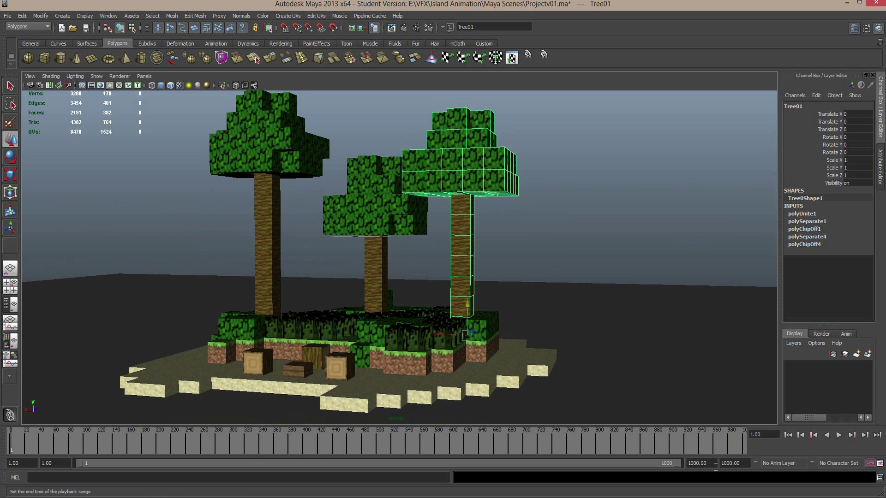
pyautogui.doubleClick(743, 463)
pyautogui.write('150')
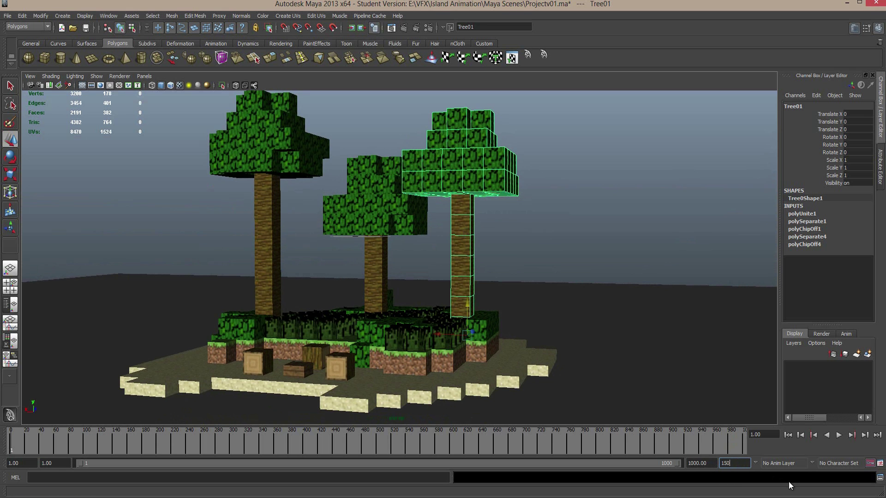
pyautogui.press('Return')
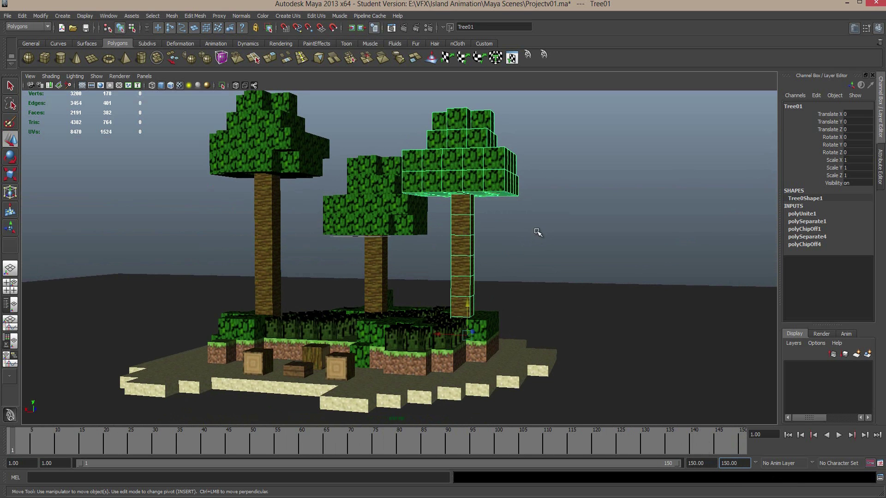
# Step: Play the shortened timeline briefly and return to frame 1 with Tree01 still selected
pyautogui.keyDown('alt'); pyautogui.moveTo(538, 231); pyautogui.dragTo(348, 305); pyautogui.keyUp('alt')
pyautogui.hotkey('alt', 'v')
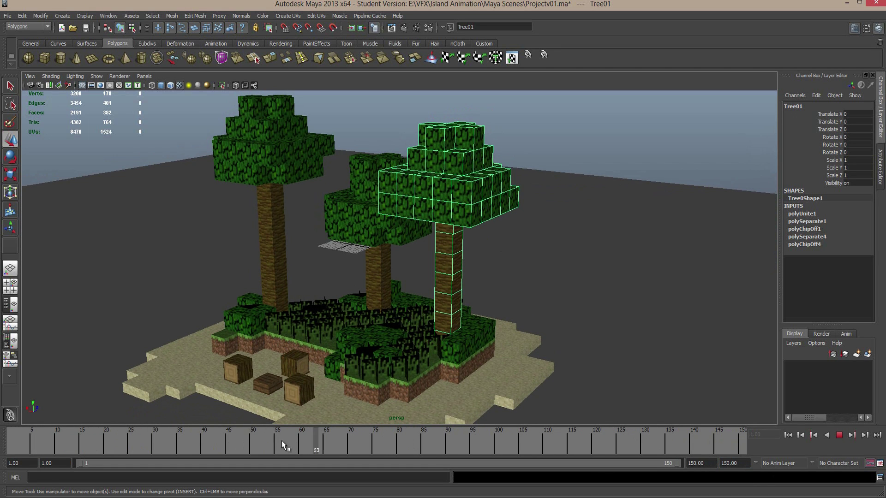
pyautogui.moveTo(256, 443); pyautogui.dragTo(15, 448)
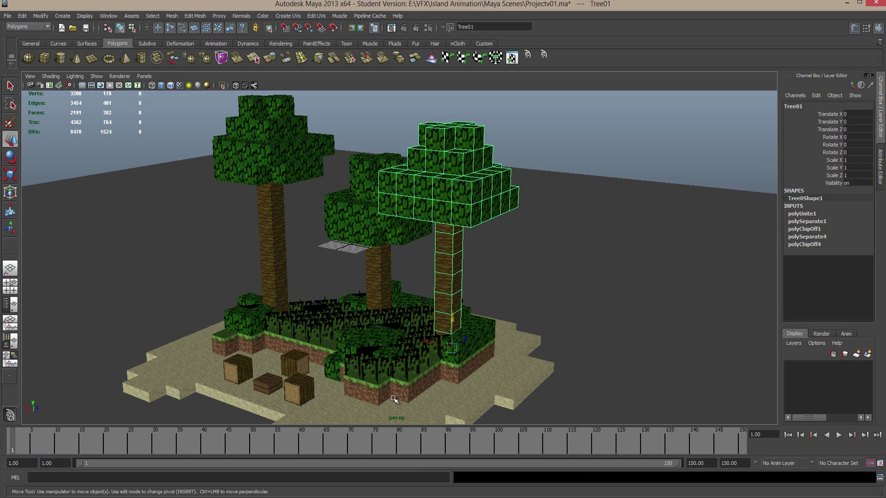
pyautogui.scroll(3, 441, 387)
pyautogui.scroll(3, 509, 315)
pyautogui.scroll(-6, 509, 315)
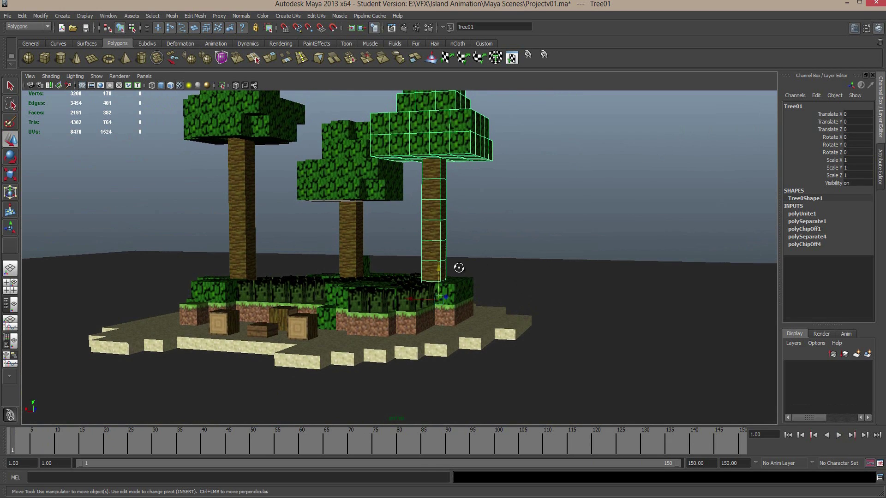
pyautogui.keyDown('alt'); pyautogui.moveTo(458, 267); pyautogui.dragTo(474, 272); pyautogui.keyUp('alt')
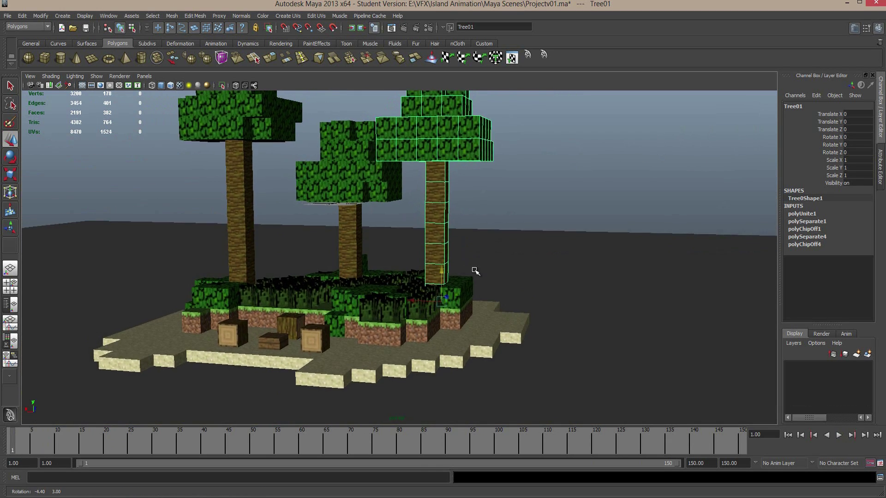
# Step: Set a keyframe on Tree01's Scale X, Y and Z at frame 1
pyautogui.click(834, 160)
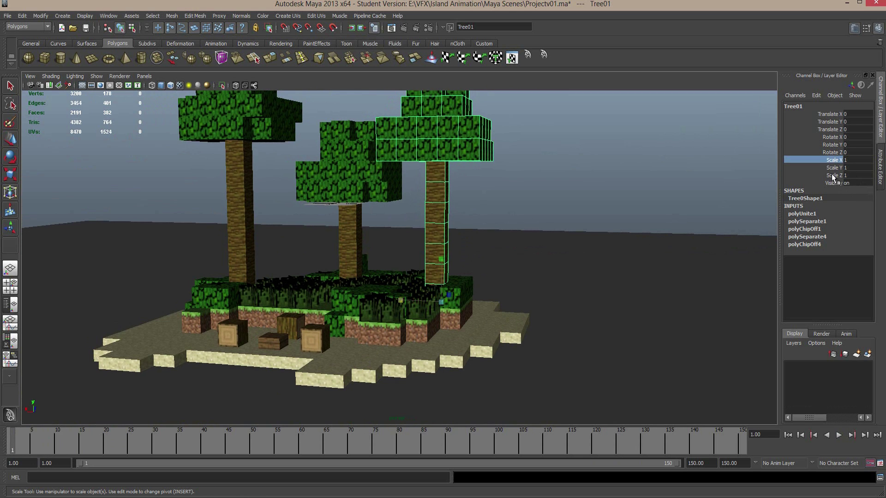
pyautogui.keyDown('shift'); pyautogui.click(832, 175); pyautogui.keyUp('shift')
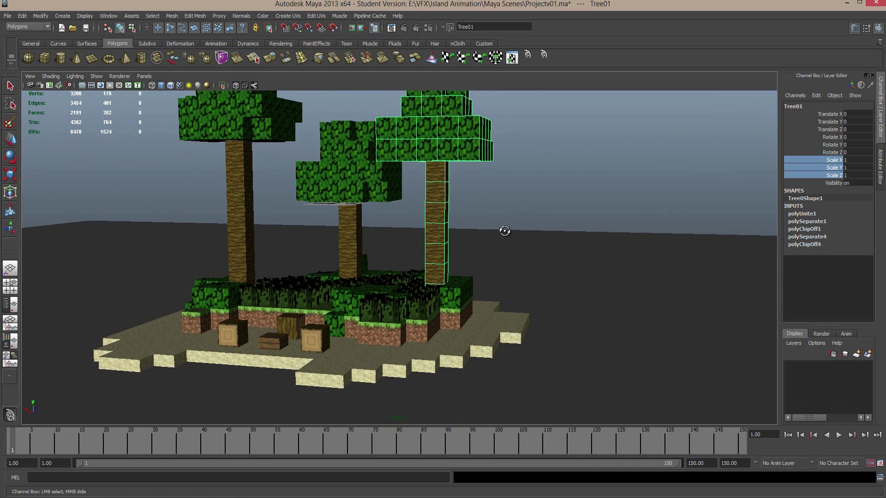
pyautogui.keyDown('alt'); pyautogui.moveTo(505, 230); pyautogui.dragTo(482, 241); pyautogui.keyUp('alt')
pyautogui.scroll(3, 506, 223)
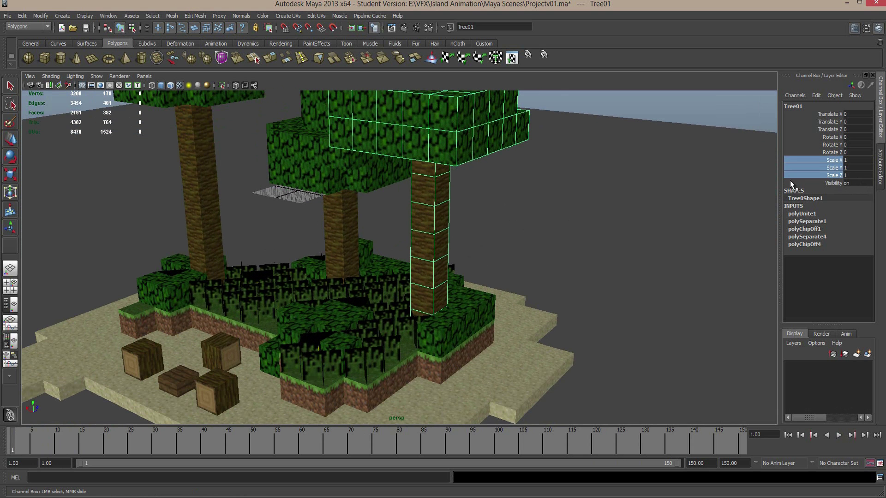
pyautogui.rightClick(830, 167)
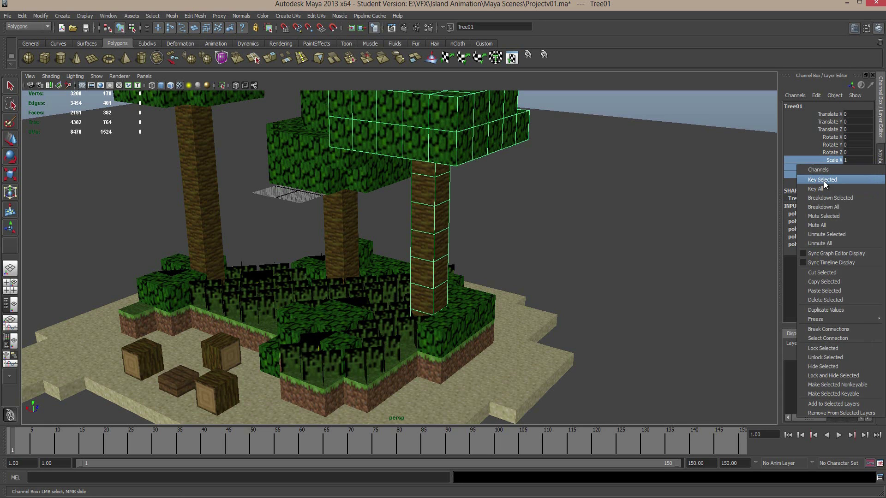
pyautogui.click(824, 180)
# Step: Set Tree01's Scale X, Y and Z to 0 at frame 1 so the tree starts out shrunk away
pyautogui.keyDown('alt'); pyautogui.moveTo(760, 184); pyautogui.dragTo(490, 312, button='right'); pyautogui.keyUp('alt')
pyautogui.keyDown('alt'); pyautogui.moveTo(490, 312); pyautogui.dragTo(510, 304); pyautogui.keyUp('alt')
pyautogui.scroll(4, 509, 249)
pyautogui.keyDown('alt'); pyautogui.moveTo(520, 169); pyautogui.dragTo(484, 204, button='middle'); pyautogui.keyUp('alt')
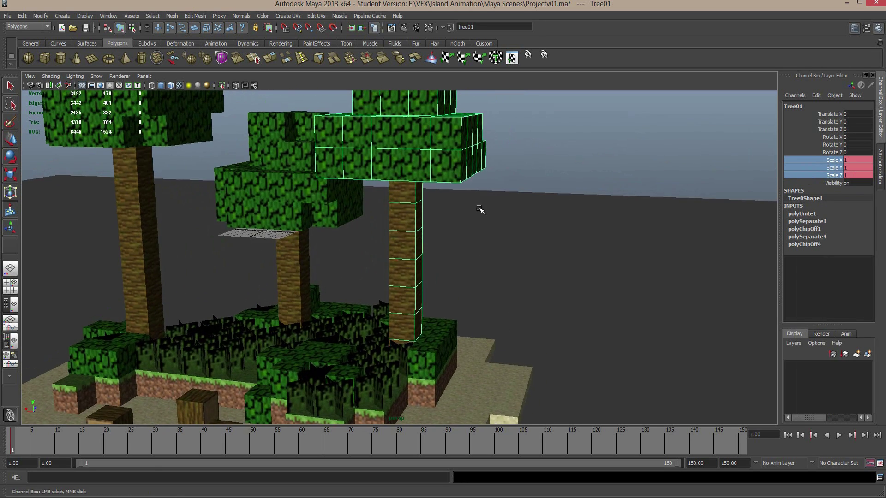
pyautogui.keyDown('alt'); pyautogui.moveTo(484, 205); pyautogui.dragTo(595, 221); pyautogui.keyUp('alt')
pyautogui.moveTo(851, 160); pyautogui.dragTo(852, 173)
pyautogui.write('0')
pyautogui.press('Return')
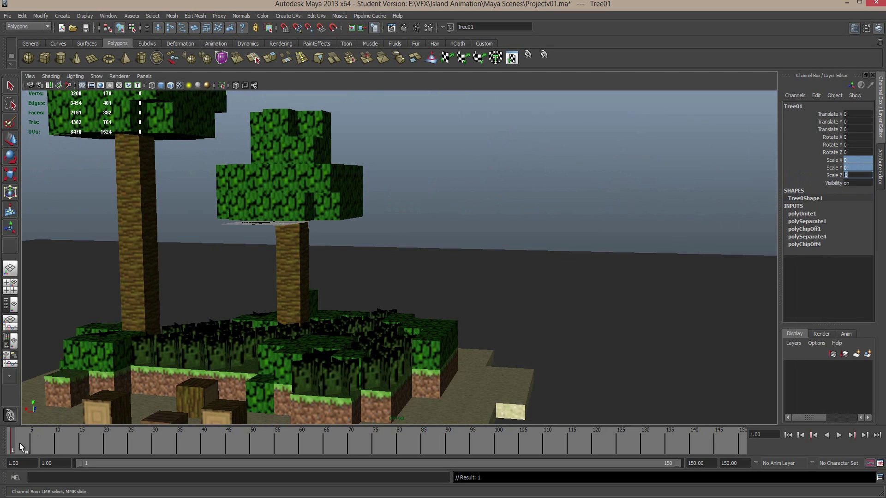
# Step: Go to frame 25 and set Tree01's Scale X, Y and Z to 1 so it grows to full size
pyautogui.hotkey('alt', 'v')
pyautogui.click(128, 440)
pyautogui.keyDown('alt'); pyautogui.moveTo(485, 182); pyautogui.dragTo(474, 189); pyautogui.keyUp('alt')
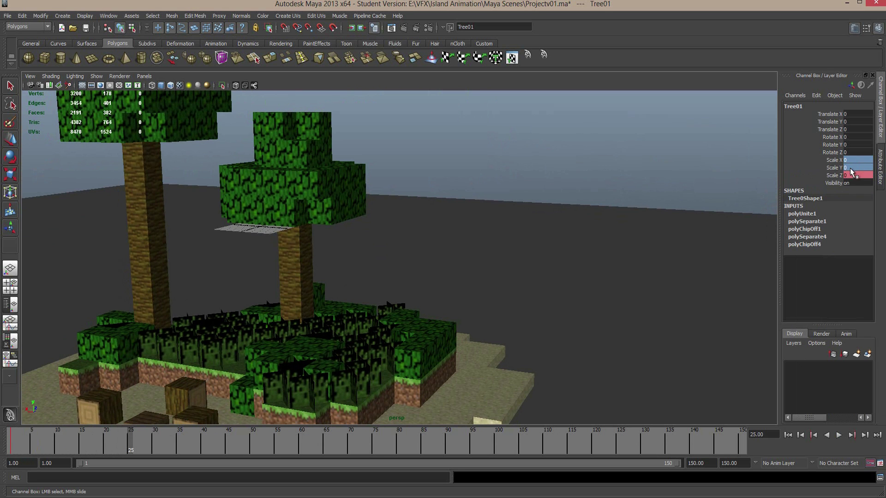
pyautogui.moveTo(851, 173); pyautogui.dragTo(854, 175)
pyautogui.write('1')
pyautogui.press('Return')
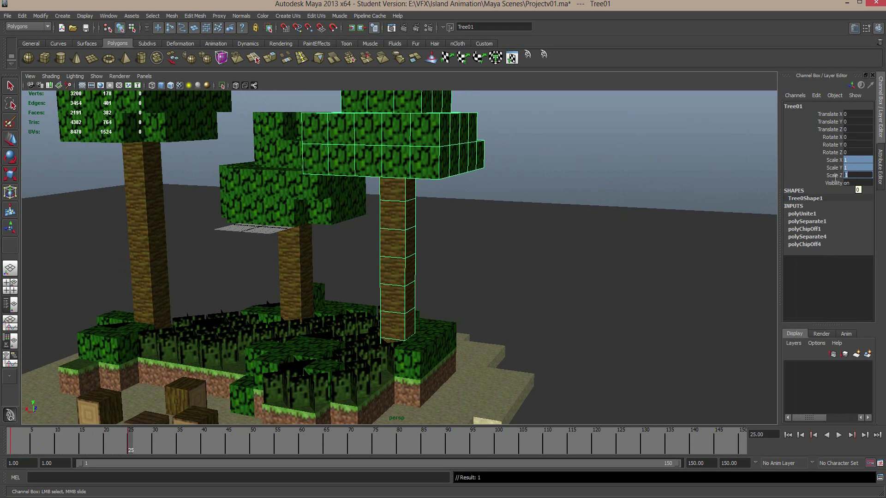
pyautogui.press('a')
pyautogui.moveTo(132, 443)
pyautogui.mouseDown()
pyautogui.moveTo(15, 443)
pyautogui.moveTo(132, 433)
pyautogui.mouseUp()
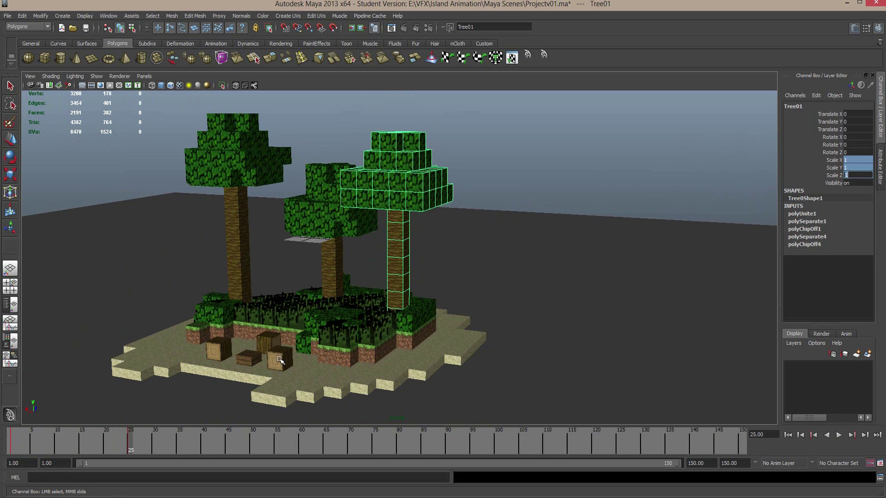
# Step: Select Tree02, go to frame 10, and keyframe its Scale X, Y and Z at 0
pyautogui.keyDown('alt'); pyautogui.moveTo(341, 273); pyautogui.dragTo(375, 265); pyautogui.keyUp('alt')
pyautogui.click(337, 251)
pyautogui.press('w')
pyautogui.moveTo(112, 446)
pyautogui.mouseDown()
pyautogui.moveTo(35, 451)
pyautogui.moveTo(55, 447)
pyautogui.mouseUp()
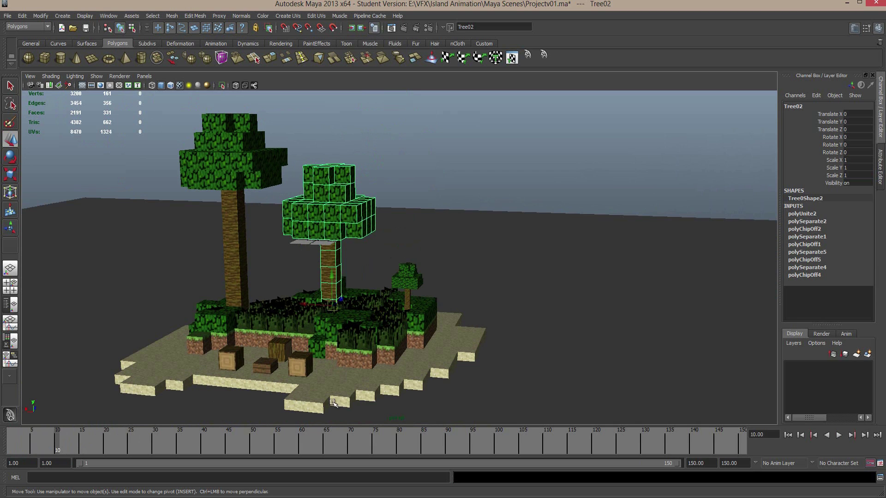
pyautogui.moveTo(851, 162); pyautogui.dragTo(835, 175)
pyautogui.write('0')
pyautogui.press('Return')
pyautogui.rightClick(839, 169)
pyautogui.click(831, 184)
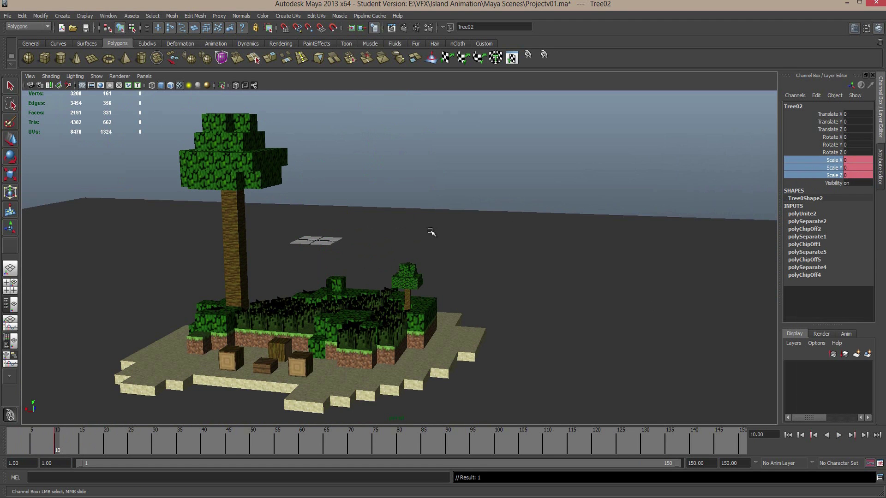
# Step: Go to frame 35 and set Tree02's Scale X, Y and Z to 1
pyautogui.hotkey('alt', 'v')
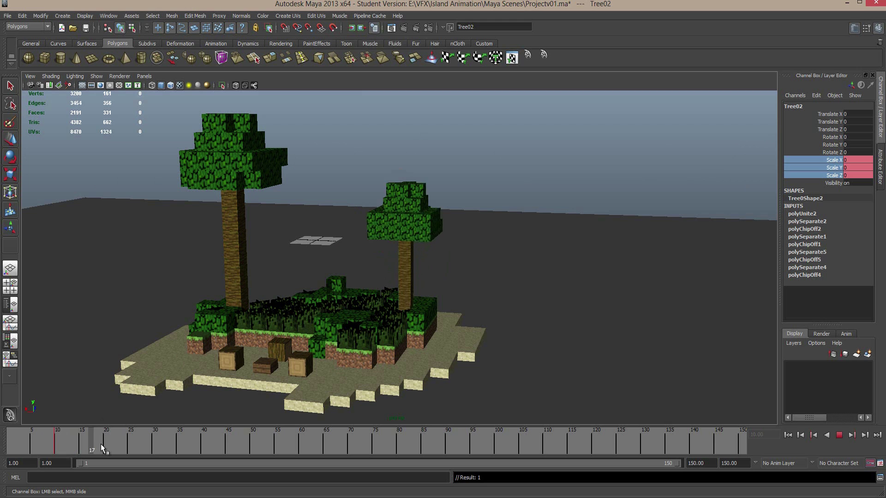
pyautogui.click(180, 441)
pyautogui.click(854, 161)
pyautogui.moveTo(853, 164); pyautogui.dragTo(856, 177)
pyautogui.click(856, 176)
pyautogui.write('1')
pyautogui.press('Return')
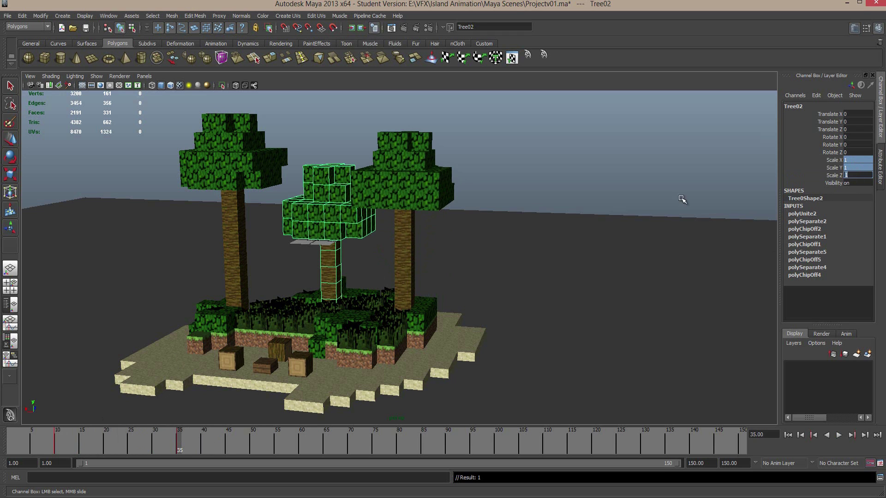
pyautogui.moveTo(174, 446); pyautogui.dragTo(195, 443)
# Step: Select Tree03, go to frame 20, and keyframe its Scale X, Y and Z at 0
pyautogui.press('w')
pyautogui.click(234, 229)
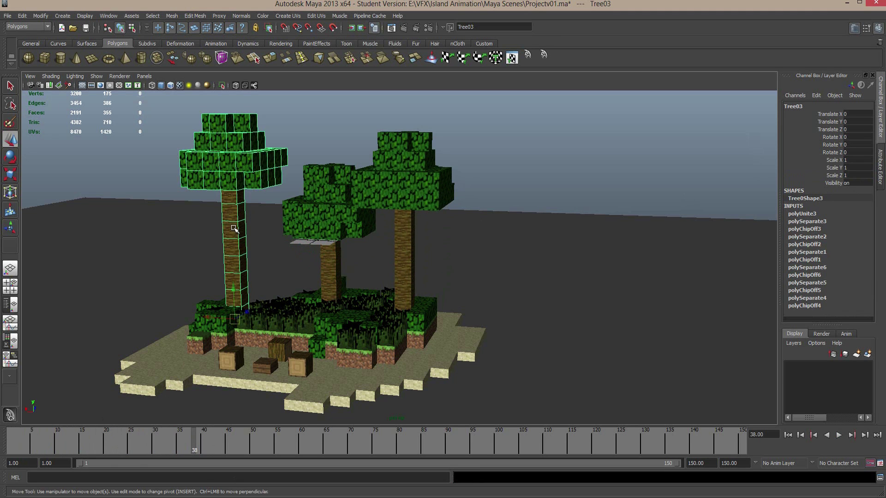
pyautogui.hotkey('alt', 'v')
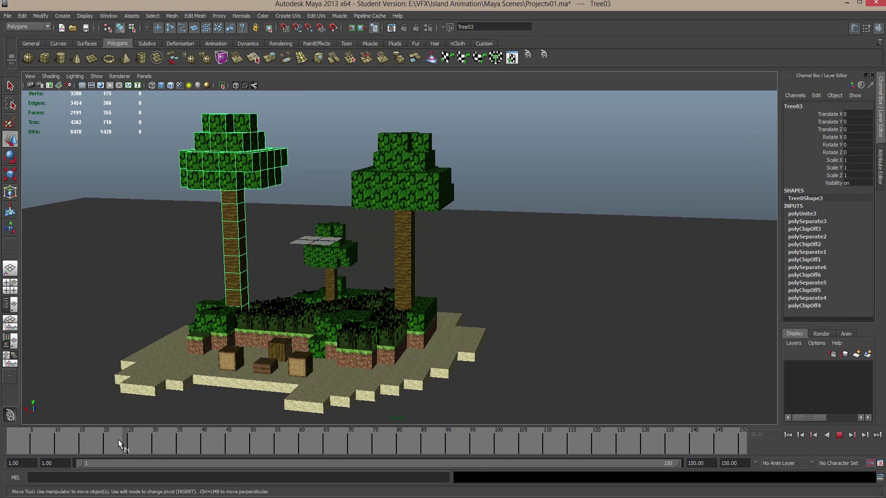
pyautogui.hotkey('alt', 'v')
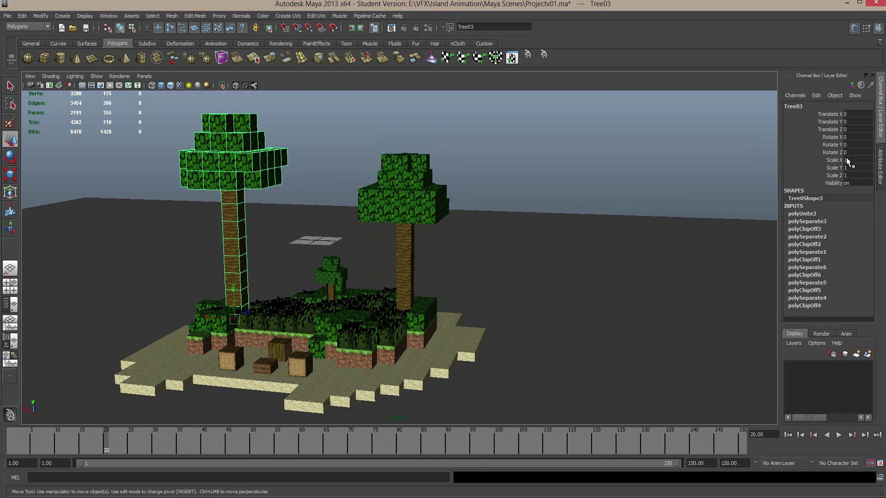
pyautogui.moveTo(834, 162); pyautogui.dragTo(834, 176)
pyautogui.rightClick(834, 176)
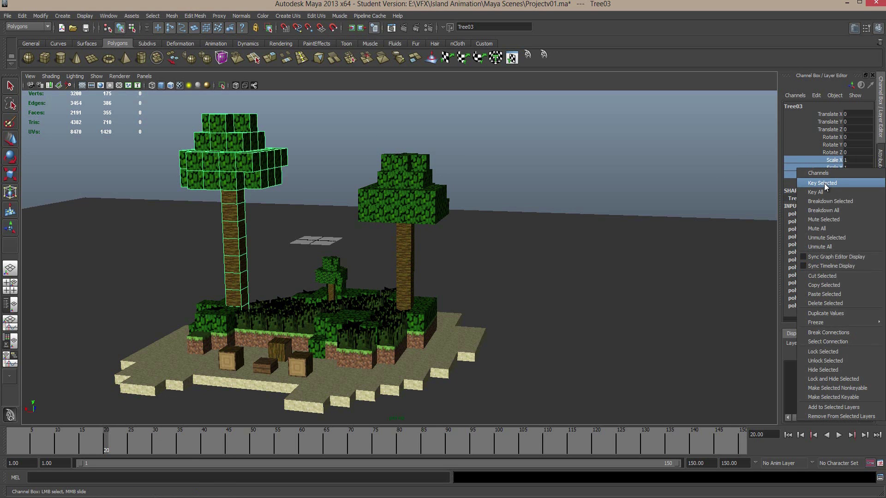
pyautogui.click(824, 184)
pyautogui.click(845, 175)
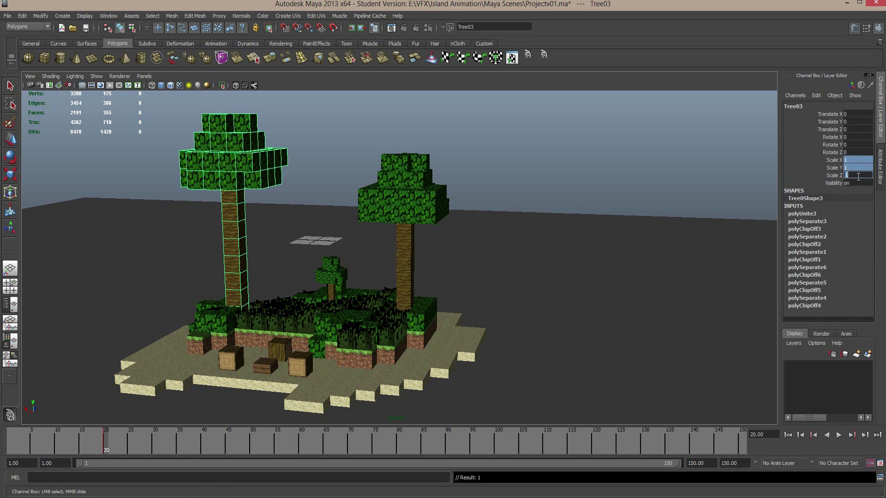
pyautogui.write('0')
pyautogui.press('Return')
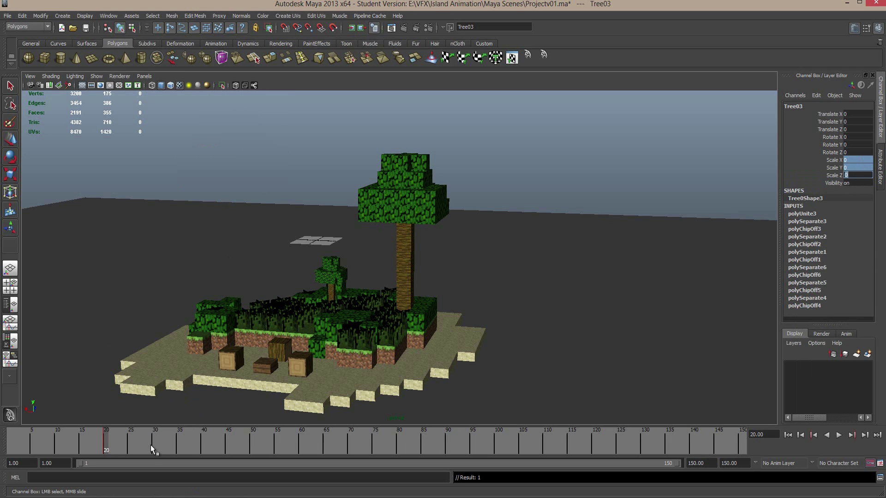
# Step: Go to frame 45 and set Tree03's Scale X, Y and Z to 1
pyautogui.moveTo(151, 445); pyautogui.dragTo(229, 441)
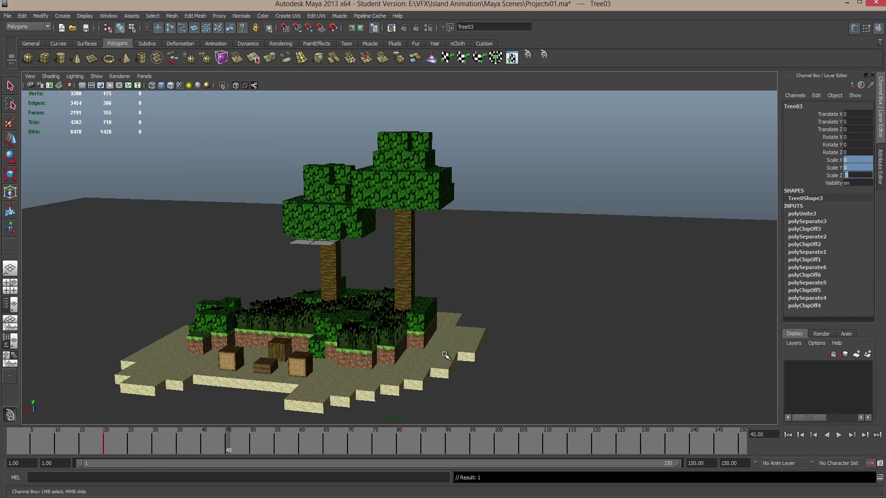
pyautogui.write('1')
pyautogui.press('Return')
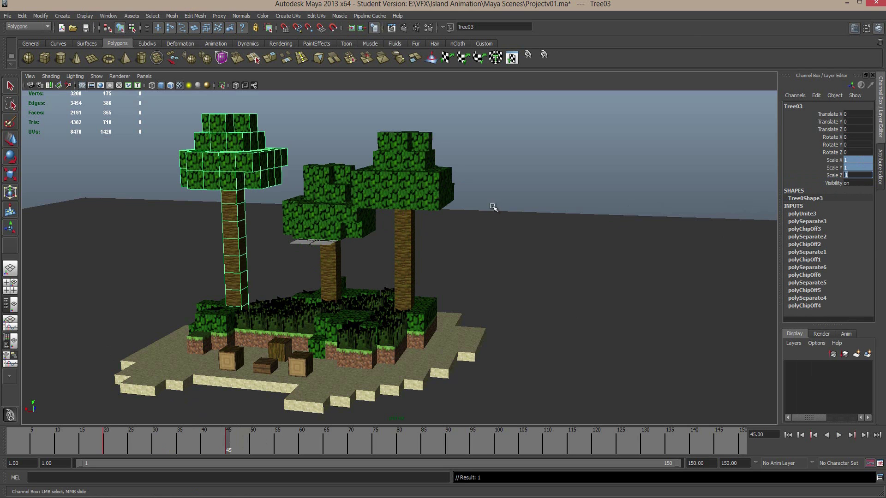
# Step: Play the tree growth animation from frame 1, stop it near frame 55, and clear the selection
pyautogui.scroll(2, 438, 213)
pyautogui.moveTo(211, 430); pyautogui.dragTo(11, 450)
pyautogui.click(839, 435)
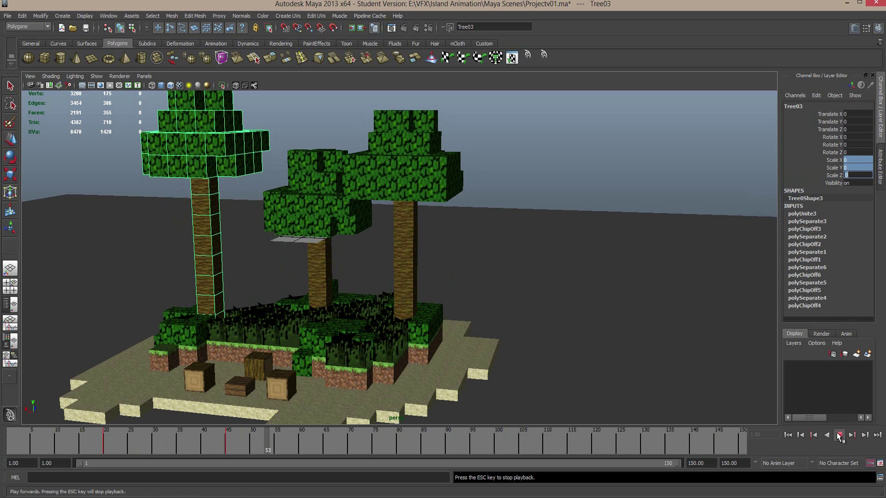
pyautogui.click(839, 434)
pyautogui.keyDown('alt'); pyautogui.moveTo(569, 178); pyautogui.dragTo(395, 194); pyautogui.keyUp('alt')
pyautogui.click(497, 187)
pyautogui.press('w')
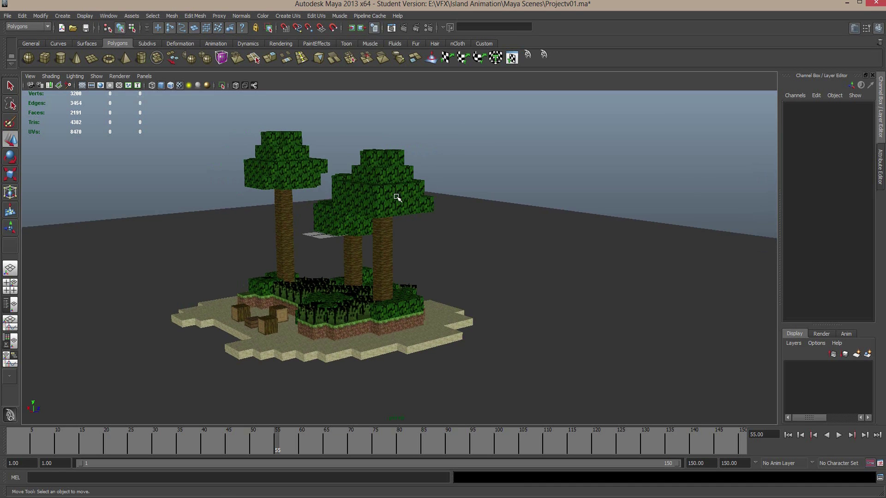
pyautogui.keyDown('alt'); pyautogui.moveTo(466, 196); pyautogui.dragTo(499, 187); pyautogui.keyUp('alt')
pyautogui.scroll(4, 500, 188)
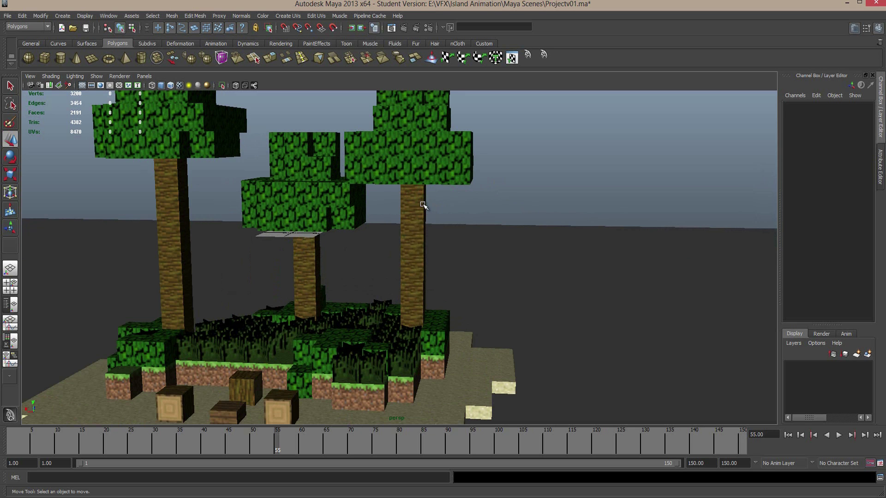
# Step: Select Tree01 and display the scene in wireframe
pyautogui.click(421, 203)
pyautogui.keyDown('alt'); pyautogui.moveTo(433, 193); pyautogui.dragTo(470, 192); pyautogui.keyUp('alt')
pyautogui.scroll(3, 470, 192)
pyautogui.scroll(-5, 462, 189)
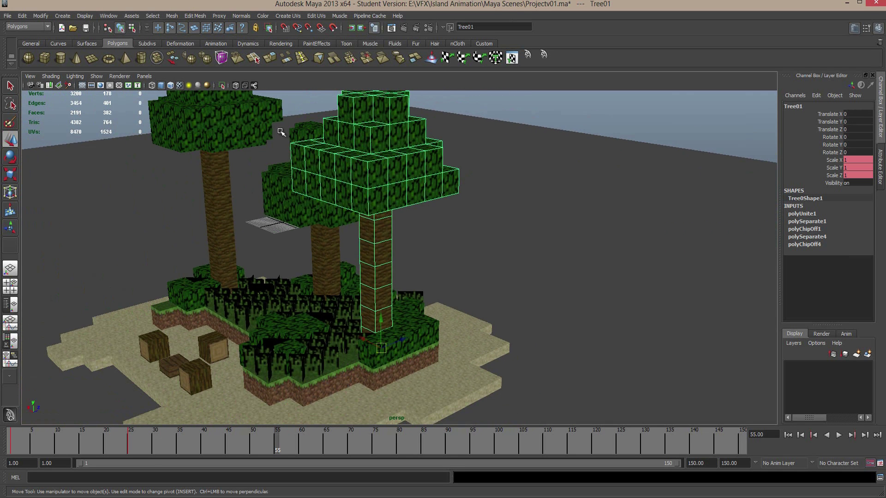
pyautogui.click(151, 86)
pyautogui.moveTo(404, 243)
pyautogui.keyDown('alt'); pyautogui.mouseDown()
pyautogui.moveTo(395, 238)
pyautogui.moveTo(431, 234)
pyautogui.mouseUp(); pyautogui.keyUp('alt')
pyautogui.click(430, 174)
pyautogui.click(430, 172)
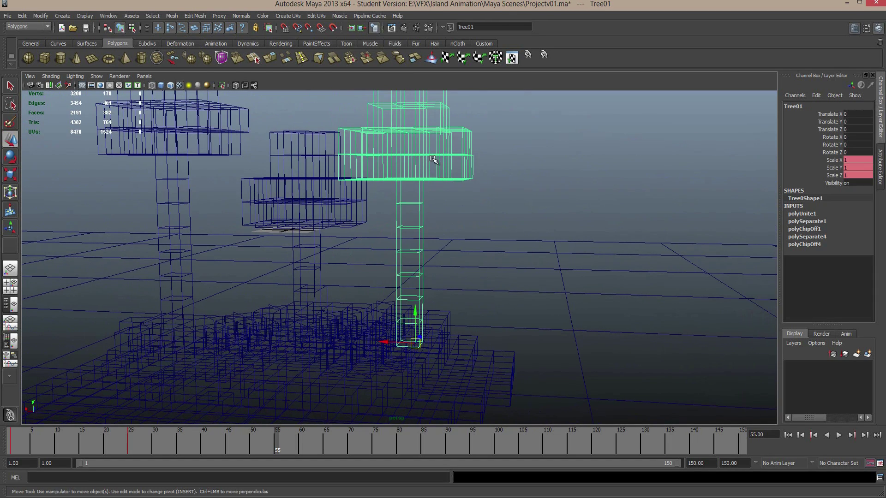
# Step: Switch to the Animation toolset and add a nonlinear Bend deformer to Tree01
pyautogui.click(30, 26)
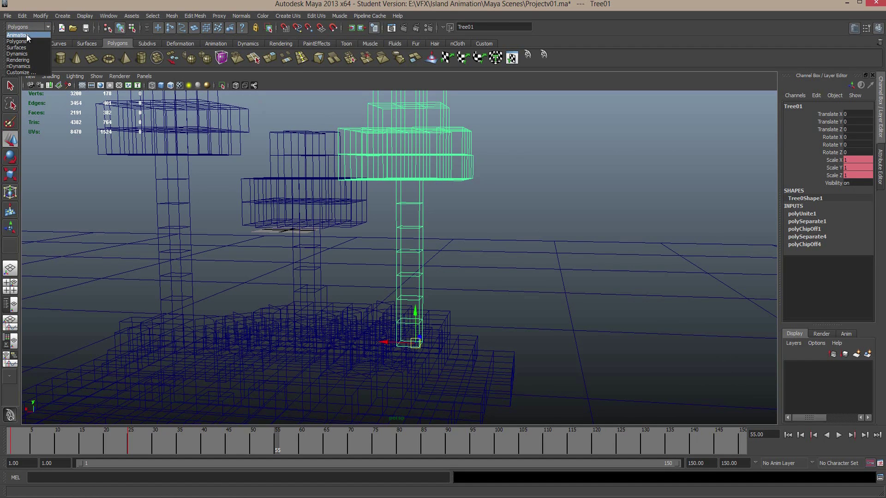
pyautogui.click(19, 35)
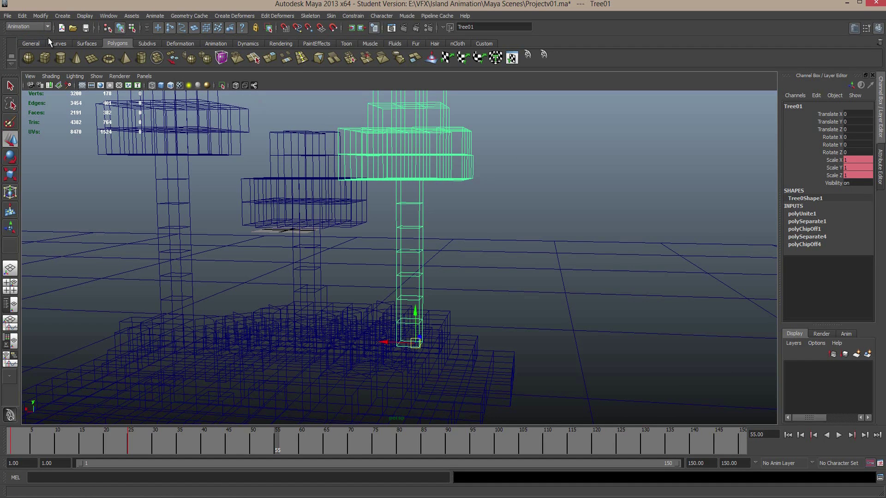
pyautogui.click(155, 16)
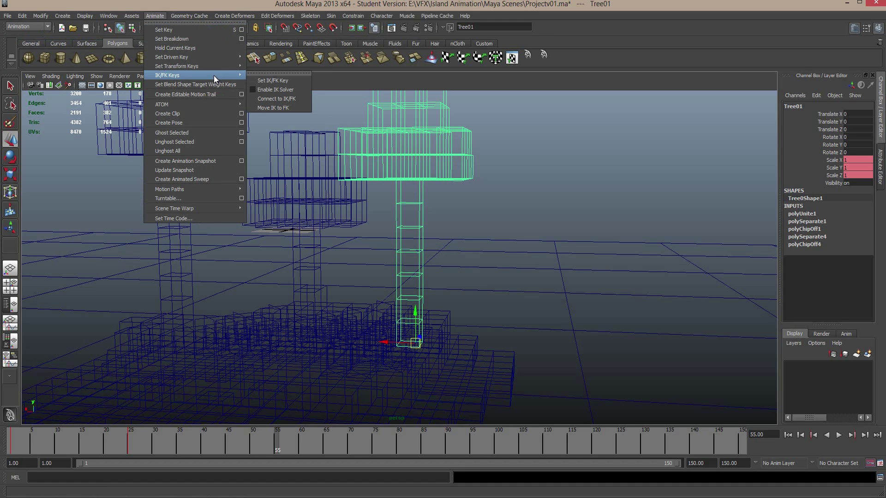
pyautogui.click(226, 16)
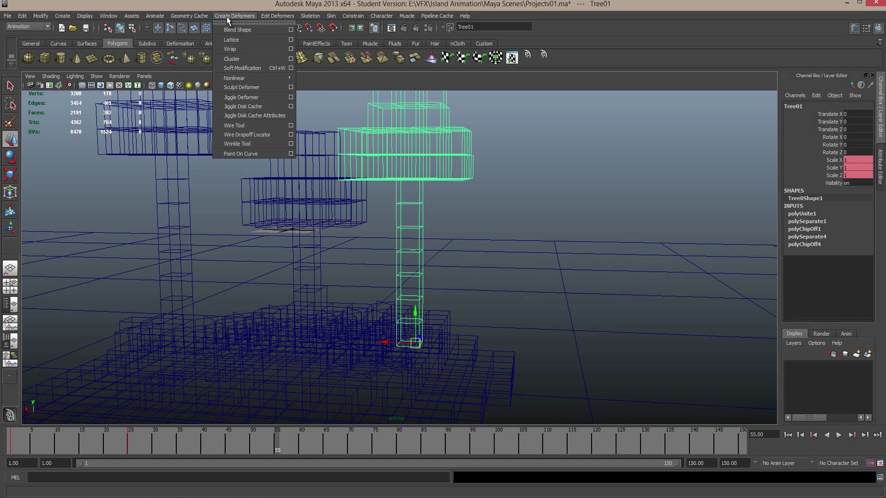
pyautogui.moveTo(251, 76)
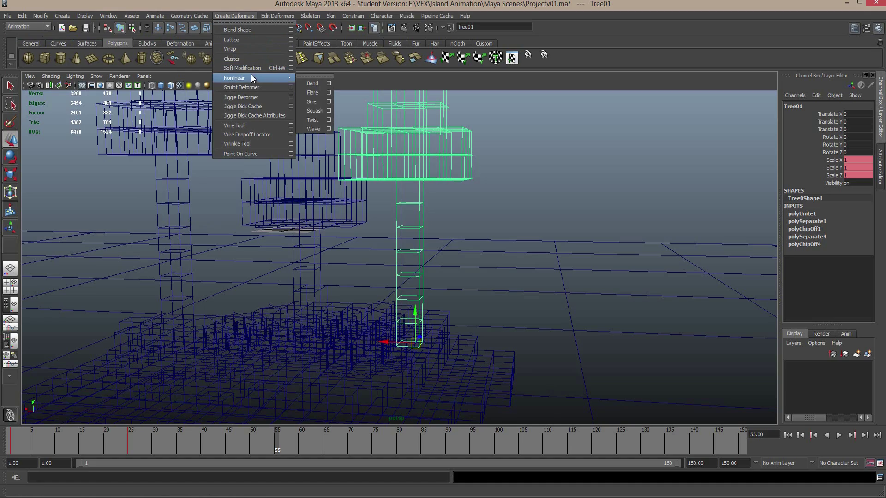
pyautogui.click(311, 81)
pyautogui.moveTo(492, 182)
pyautogui.keyDown('alt'); pyautogui.mouseDown()
pyautogui.moveTo(484, 198)
pyautogui.moveTo(479, 181)
pyautogui.mouseUp(); pyautogui.keyUp('alt')
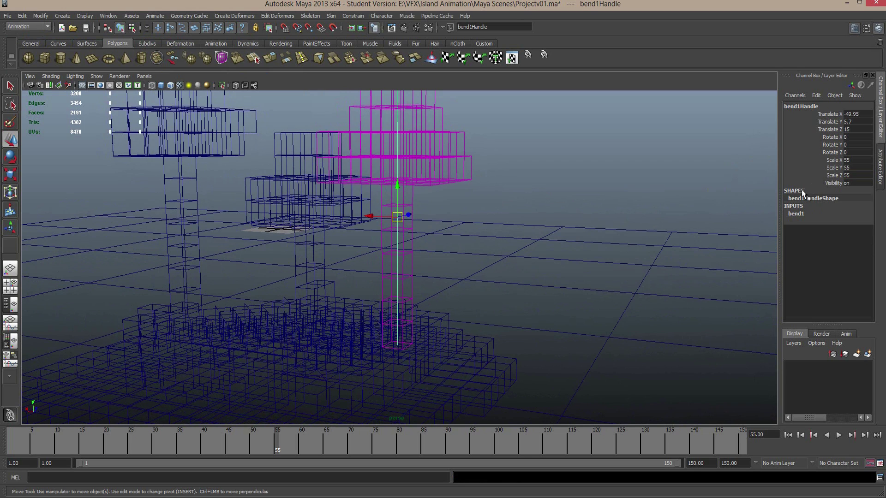
# Step: Set the Curvature of Tree01's bend deformer to 0.8
pyautogui.click(794, 214)
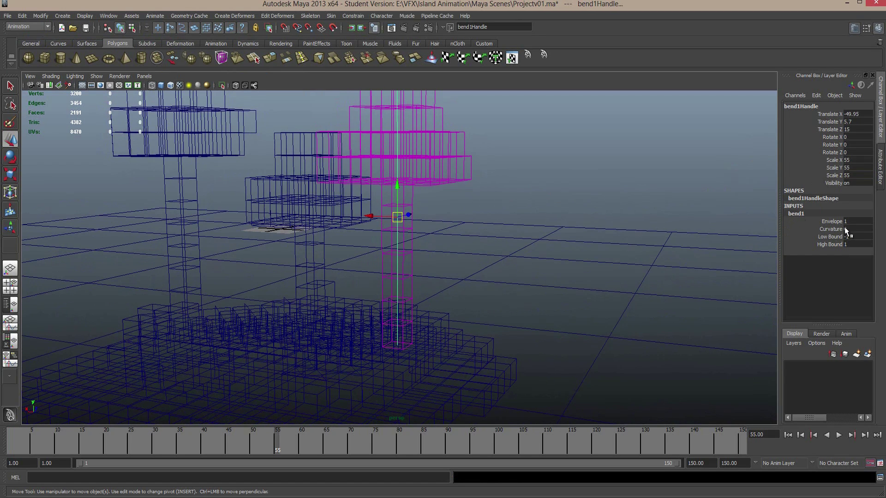
pyautogui.click(828, 228)
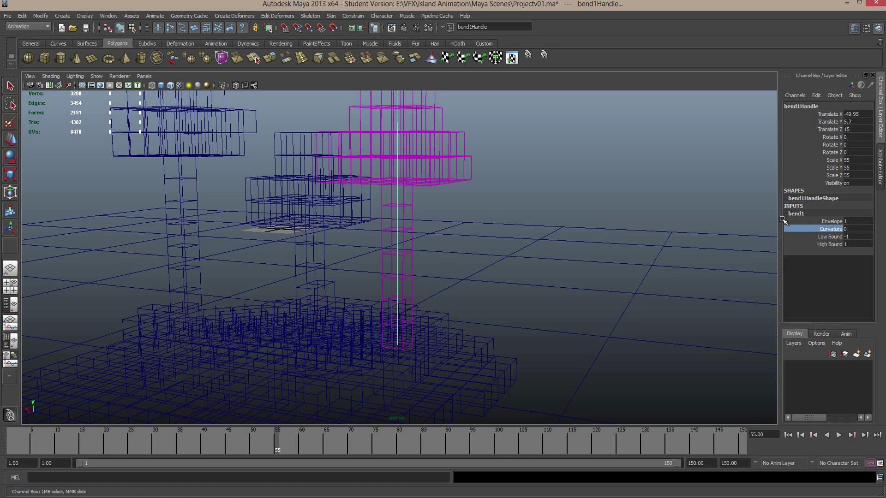
pyautogui.moveTo(529, 183)
pyautogui.mouseDown(button='middle')
pyautogui.moveTo(539, 184)
pyautogui.moveTo(382, 172)
pyautogui.moveTo(611, 186)
pyautogui.moveTo(524, 192)
pyautogui.moveTo(533, 188)
pyautogui.mouseUp(button='middle')
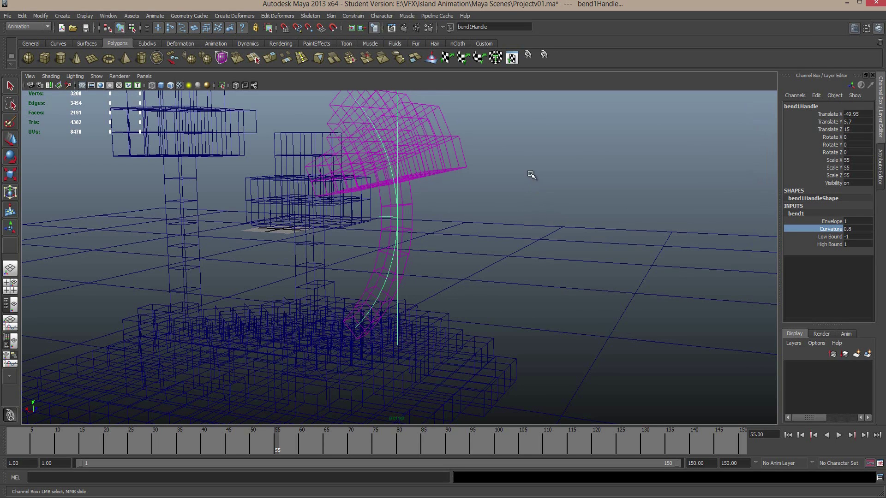
# Step: Undo the last curvature change and set the Low Bound of Tree01's bend deformer to 0
pyautogui.hotkey('ctrl', 'z')
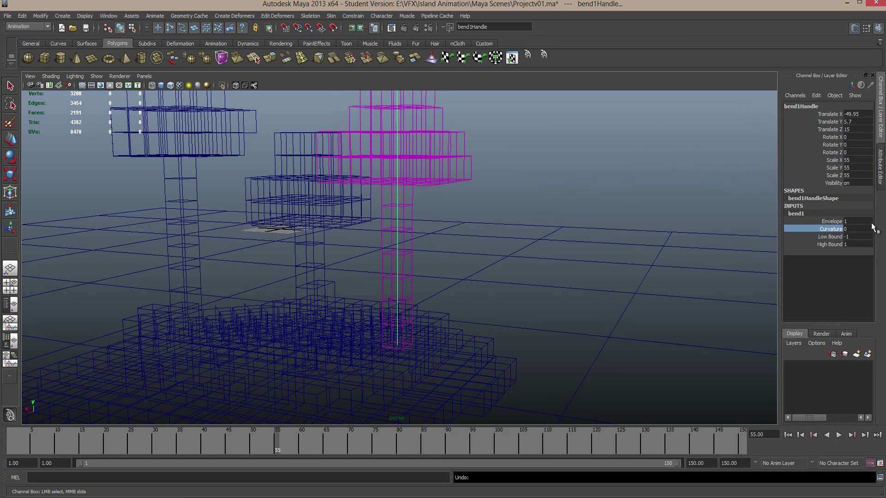
pyautogui.click(856, 236)
pyautogui.write('0')
pyautogui.press('Return')
pyautogui.keyDown('alt'); pyautogui.moveTo(482, 249); pyautogui.dragTo(464, 182); pyautogui.keyUp('alt')
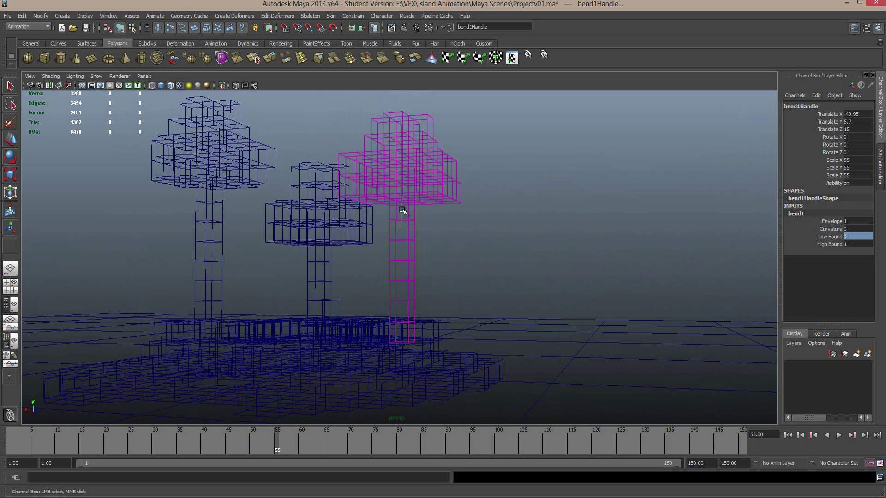
# Step: Move the bend handle straight down to the base of Tree01's trunk, to a Translate Y of about -48.34
pyautogui.press('w')
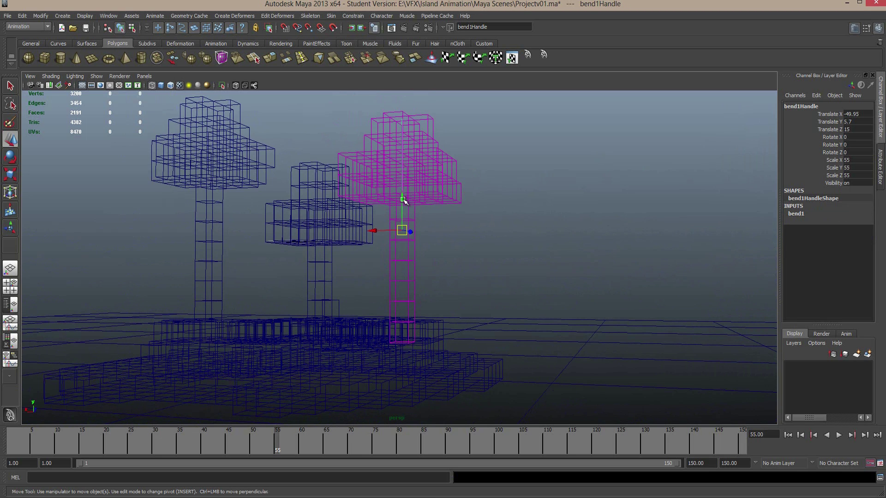
pyautogui.moveTo(402, 200); pyautogui.dragTo(401, 306)
pyautogui.scroll(2, 461, 301)
pyautogui.scroll(2, 467, 297)
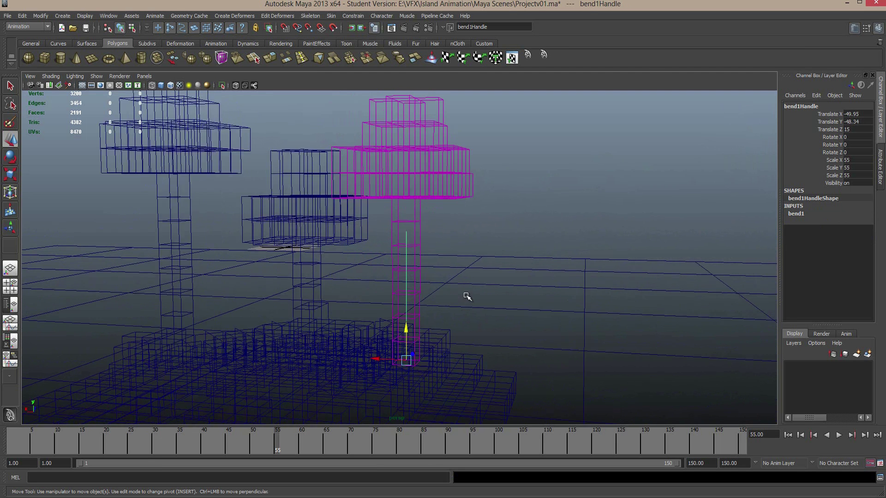
pyautogui.scroll(1, 467, 296)
# Step: Set the High Bound of Tree01's bend deformer to 2
pyautogui.click(796, 214)
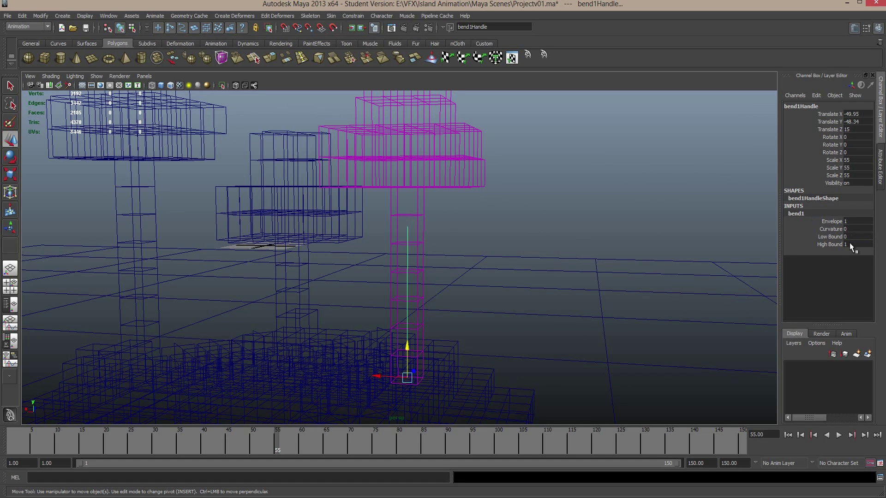
pyautogui.write('2')
pyautogui.press('Return')
pyautogui.scroll(-3, 496, 194)
pyautogui.keyDown('alt'); pyautogui.moveTo(483, 240); pyautogui.dragTo(476, 231); pyautogui.keyUp('alt')
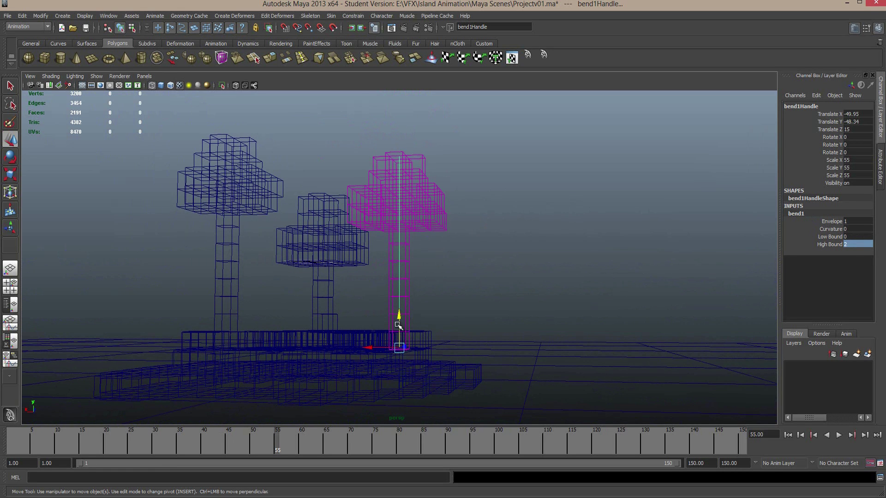
# Step: Test the bend on Tree01 by varying its Curvature to about 0.2, and return it to 0
pyautogui.click(830, 228)
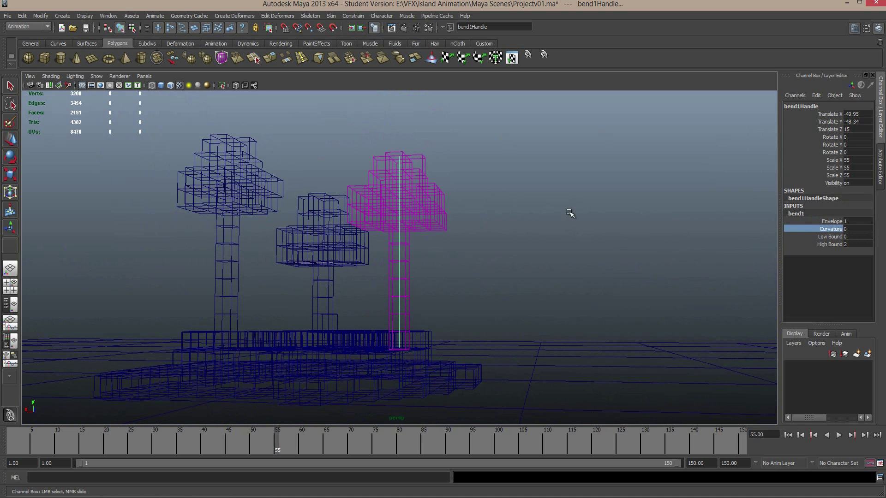
pyautogui.moveTo(610, 166)
pyautogui.mouseDown(button='middle')
pyautogui.moveTo(622, 162)
pyautogui.moveTo(609, 160)
pyautogui.mouseUp(button='middle')
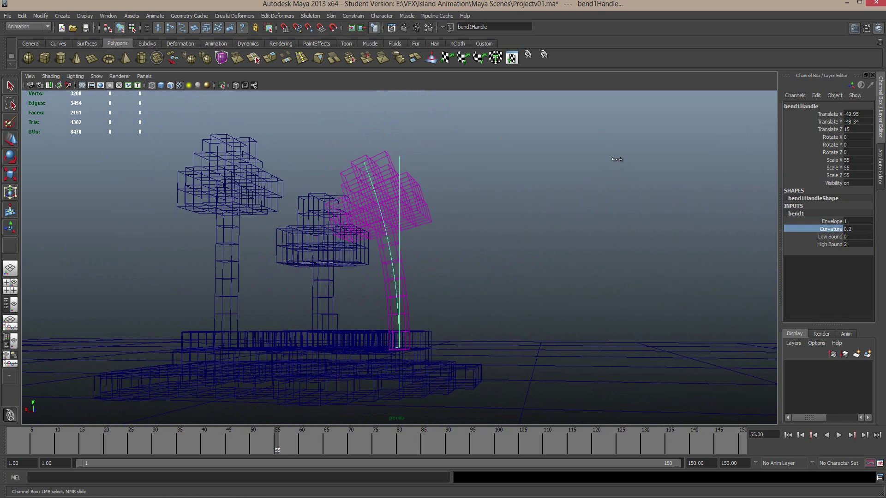
pyautogui.moveTo(617, 159); pyautogui.dragTo(585, 178, button='middle')
pyautogui.keyDown('alt'); pyautogui.moveTo(558, 184); pyautogui.dragTo(539, 192); pyautogui.keyUp('alt')
pyautogui.scroll(6, 498, 267)
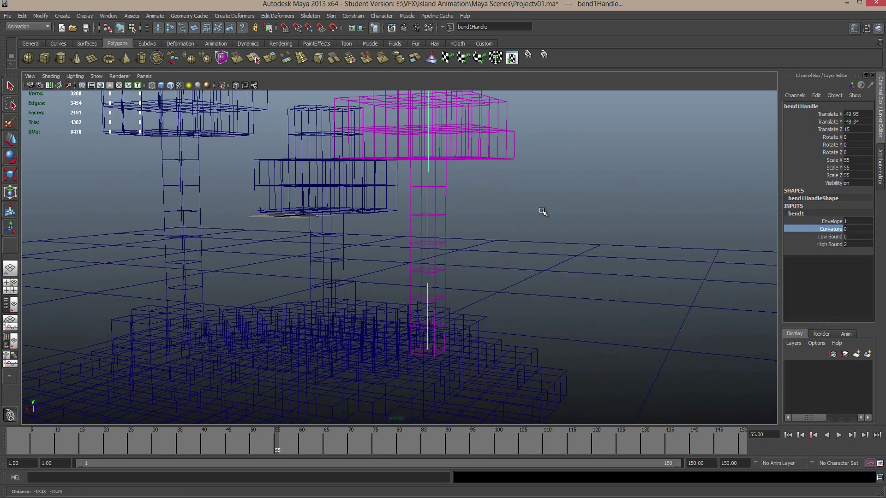
# Step: Set the bend deformer's Curvature to 5 at frame 1 and key that channel
pyautogui.moveTo(272, 441); pyautogui.dragTo(2, 446)
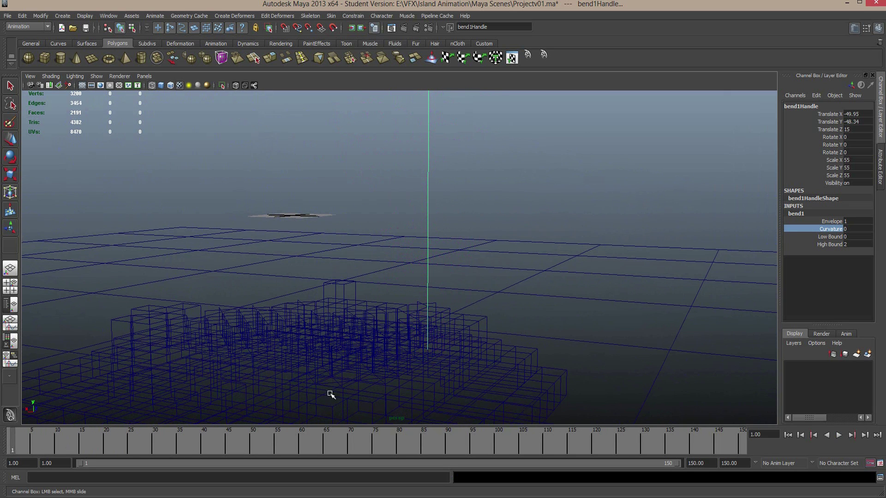
pyautogui.click(849, 229)
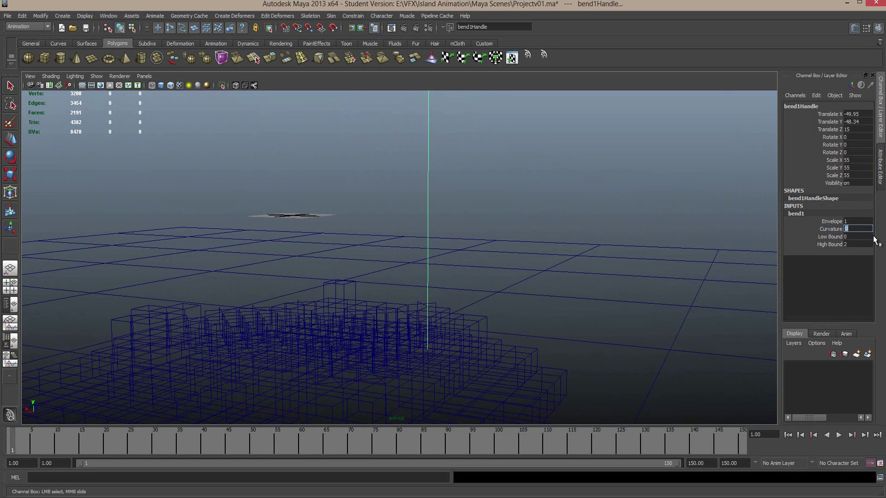
pyautogui.write('5')
pyautogui.press('Return')
pyautogui.click(829, 228)
pyautogui.rightClick(829, 228)
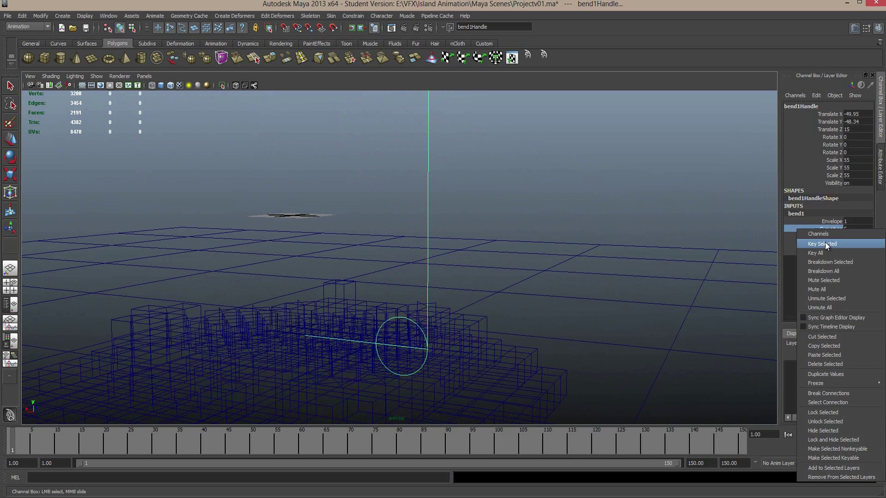
pyautogui.click(824, 242)
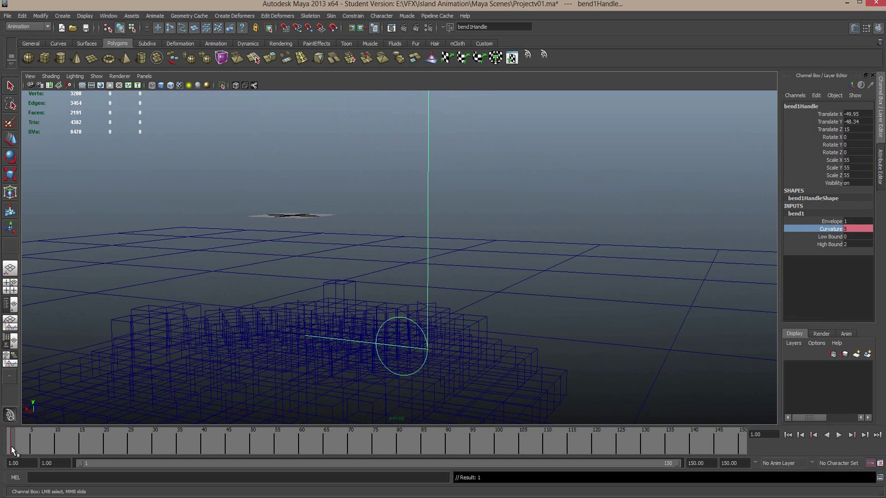
# Step: Key the bend deformer's Curvature at -3 on frame 10
pyautogui.hotkey('alt', 'v')
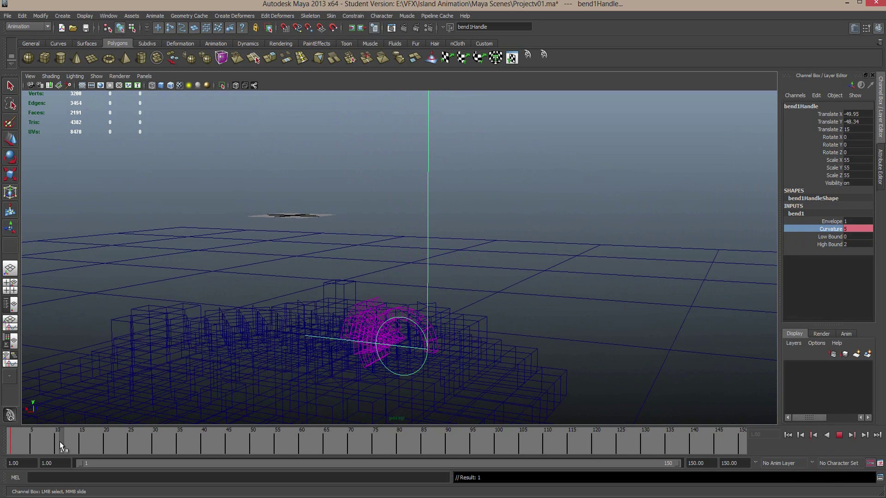
pyautogui.click(59, 441)
pyautogui.doubleClick(856, 229)
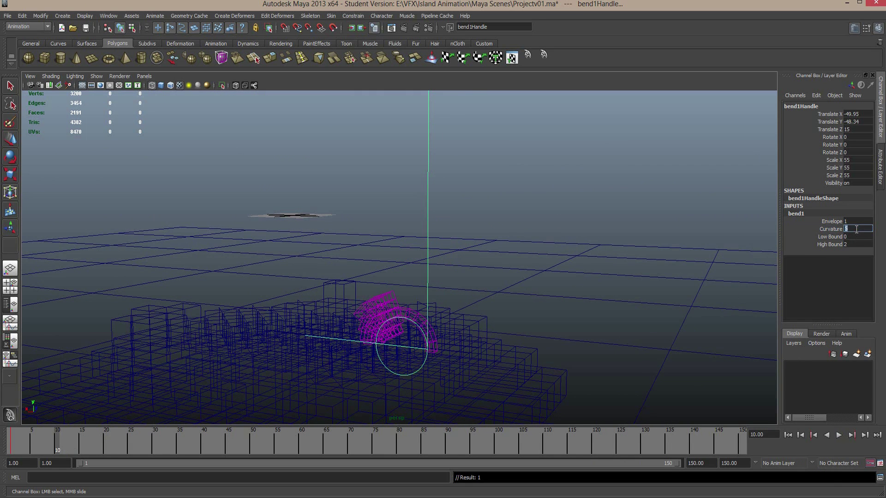
pyautogui.press('Return')
pyautogui.write('-3')
pyautogui.press('Return')
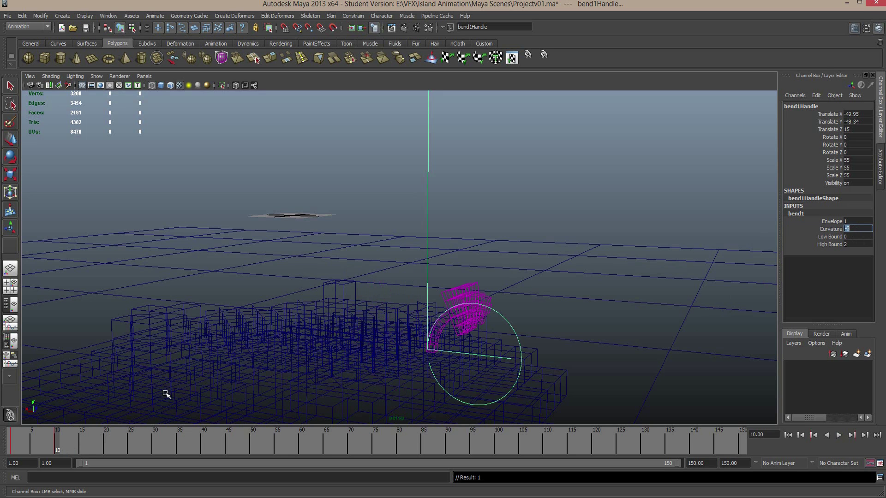
# Step: Key the bend deformer's Curvature on frame 20, trying 1 and settling on 0.1
pyautogui.moveTo(57, 441); pyautogui.dragTo(107, 444)
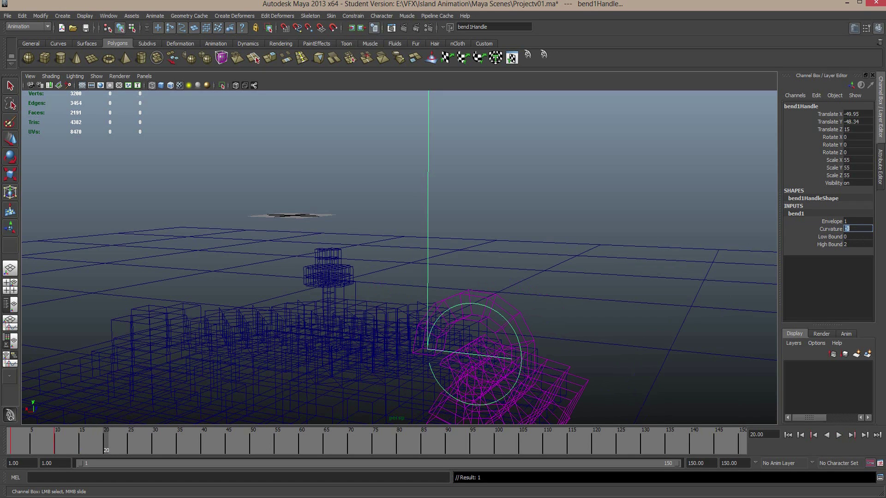
pyautogui.write('1')
pyautogui.press('Return')
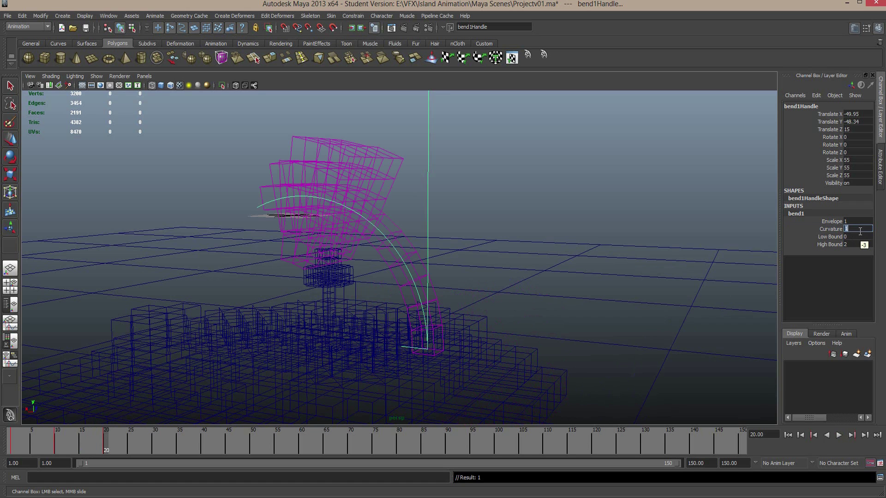
pyautogui.write('0.1')
pyautogui.press('Return')
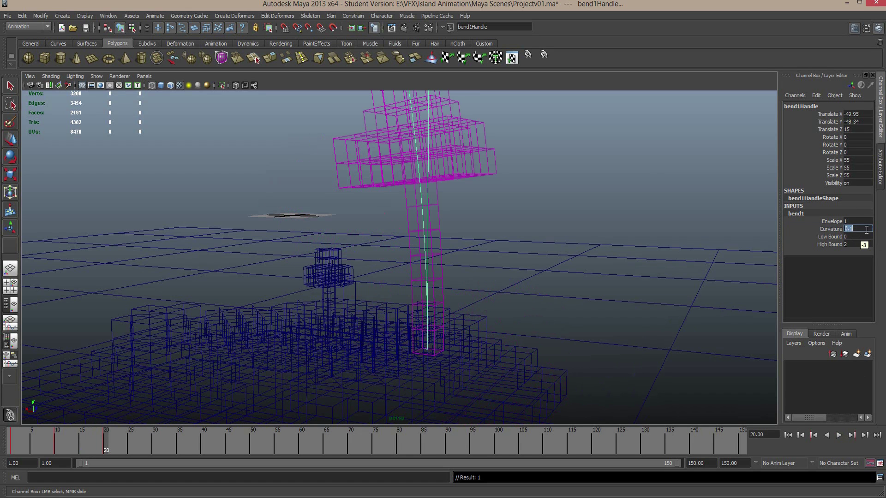
pyautogui.keyDown('alt'); pyautogui.moveTo(599, 194); pyautogui.dragTo(536, 178, button='right'); pyautogui.keyUp('alt')
pyautogui.keyDown('alt'); pyautogui.moveTo(471, 250); pyautogui.dragTo(468, 257, button='middle'); pyautogui.keyUp('alt')
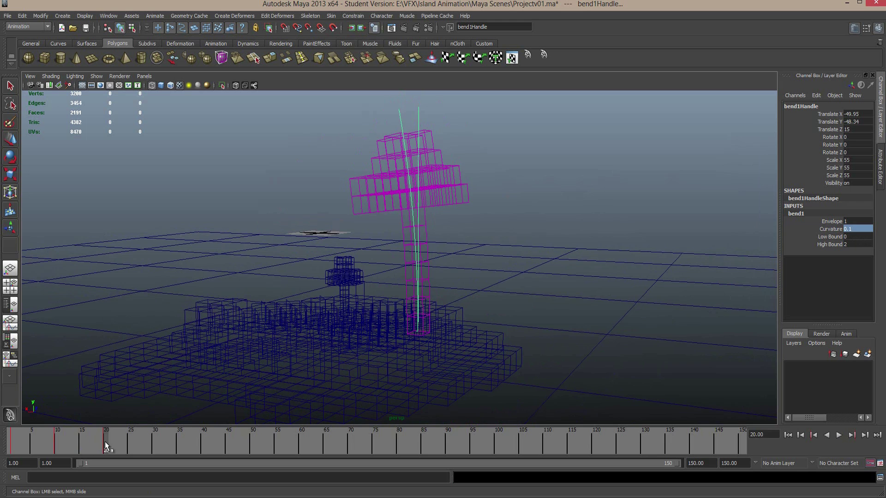
# Step: Key the bend deformer's Curvature at -0.1 on frame 30
pyautogui.moveTo(104, 442); pyautogui.dragTo(155, 440)
pyautogui.doubleClick(862, 229)
pyautogui.write('-0.1')
pyautogui.press('Return')
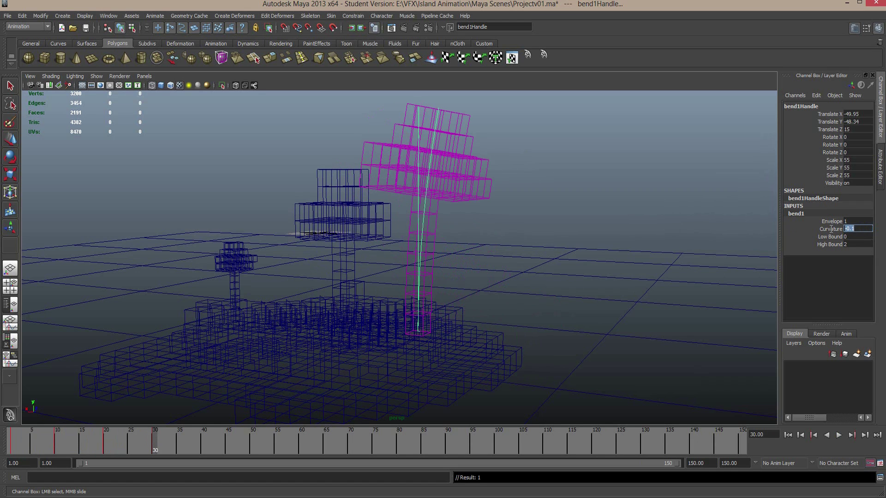
# Step: Key the bend deformer's Curvature at 0 on frame 35 and clear the selection
pyautogui.moveTo(153, 441); pyautogui.dragTo(181, 442)
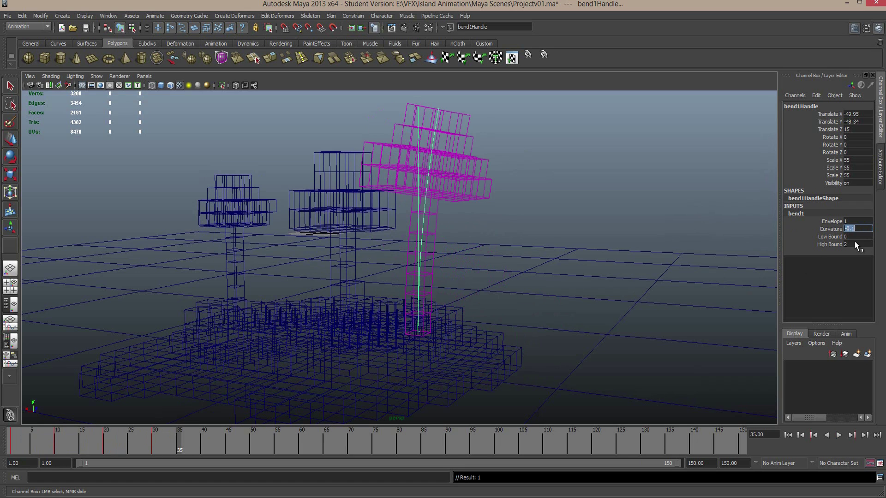
pyautogui.write('0')
pyautogui.press('Return')
pyautogui.click(614, 274)
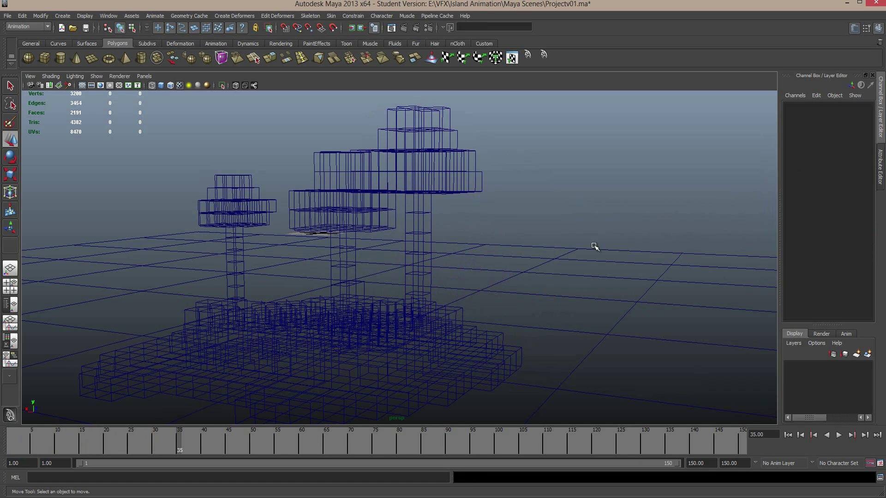
# Step: Scrub through Tree01's bend animation up to frame 40 and display the scene with textures
pyautogui.moveTo(167, 434); pyautogui.dragTo(51, 419)
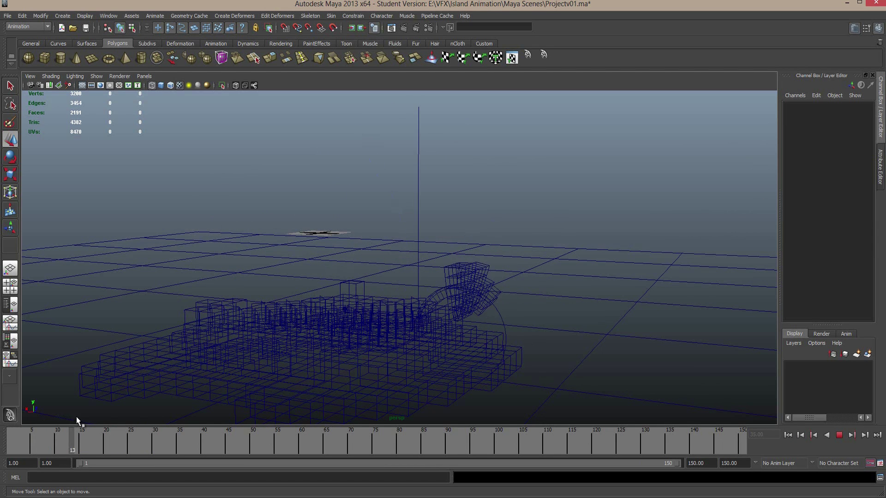
pyautogui.moveTo(189, 425); pyautogui.dragTo(203, 425)
pyautogui.keyDown('alt'); pyautogui.moveTo(494, 196); pyautogui.dragTo(516, 199); pyautogui.keyUp('alt')
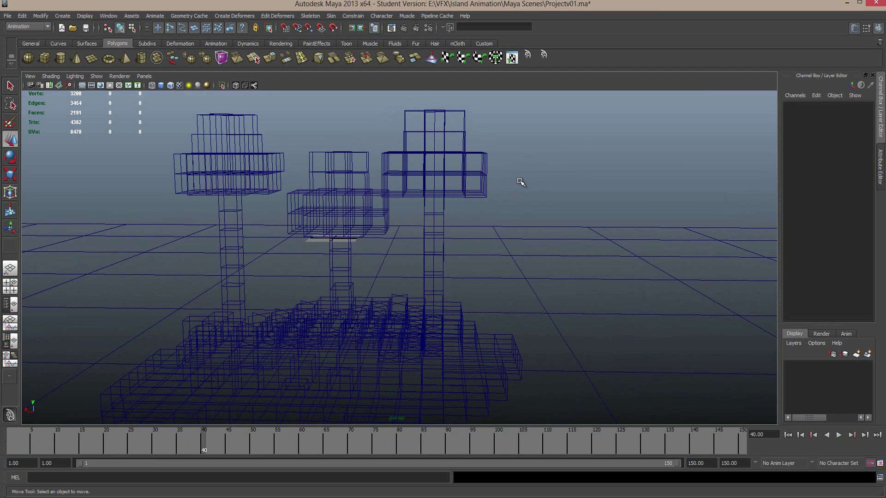
pyautogui.press('6')
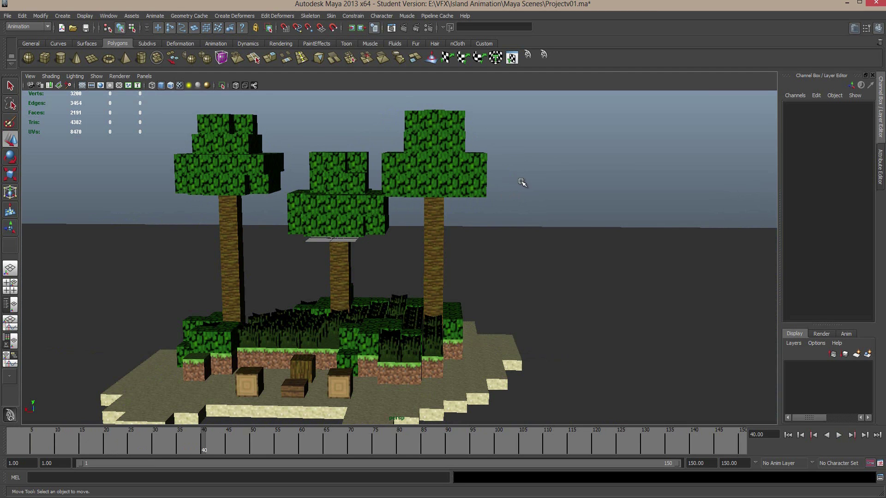
pyautogui.keyDown('alt'); pyautogui.moveTo(489, 202); pyautogui.dragTo(468, 202); pyautogui.keyUp('alt')
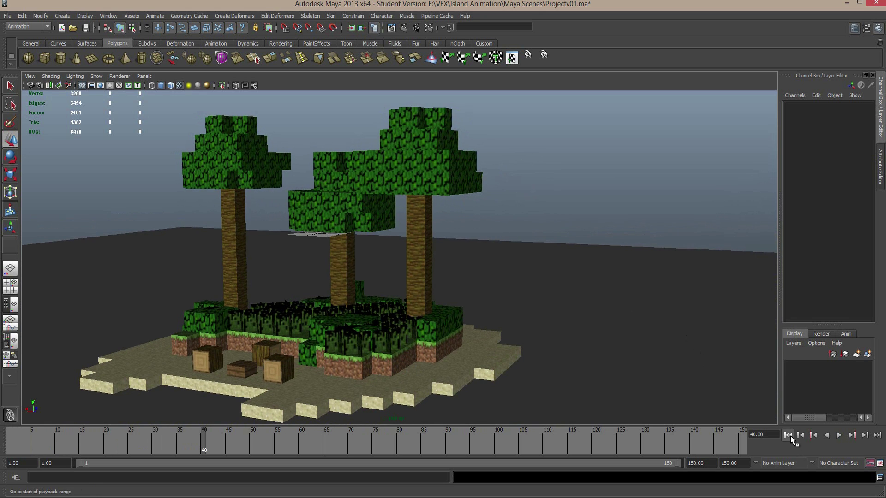
# Step: Play the textured animation from frame 1 to check Tree01's bend, and stop it near frame 43
pyautogui.click(787, 435)
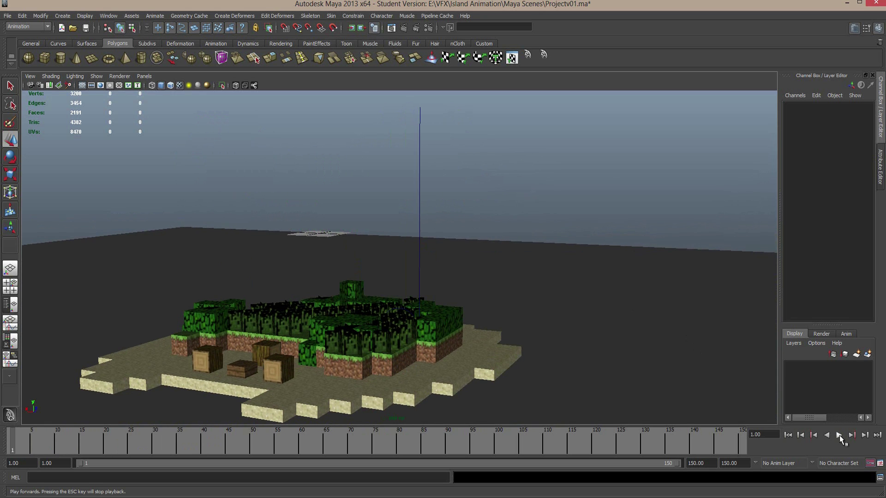
pyautogui.click(839, 435)
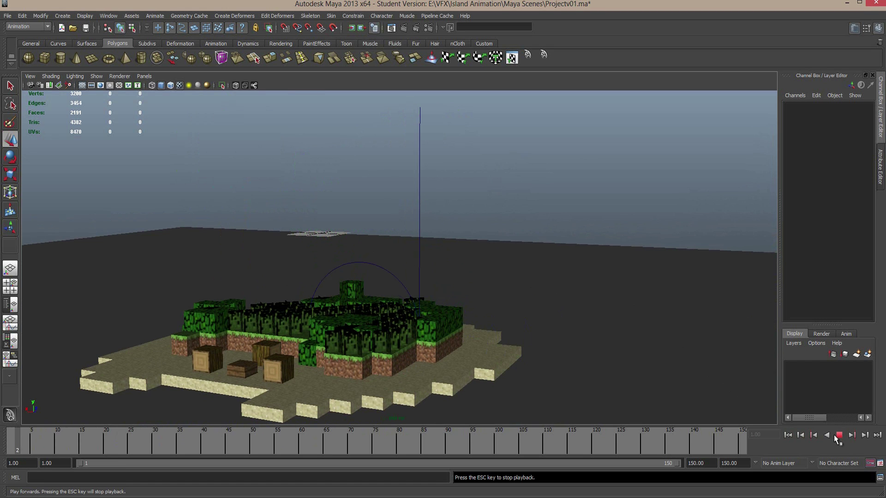
pyautogui.click(834, 436)
pyautogui.keyDown('alt'); pyautogui.moveTo(360, 226); pyautogui.dragTo(322, 206); pyautogui.keyUp('alt')
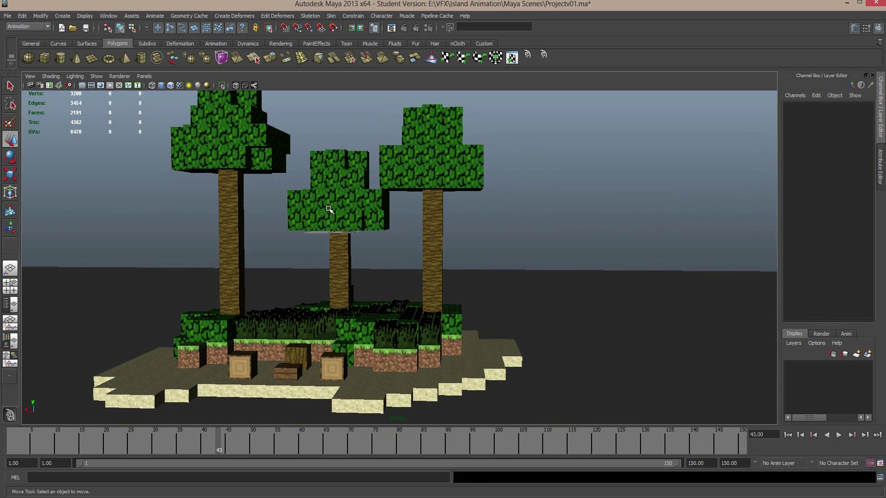
pyautogui.click(296, 217)
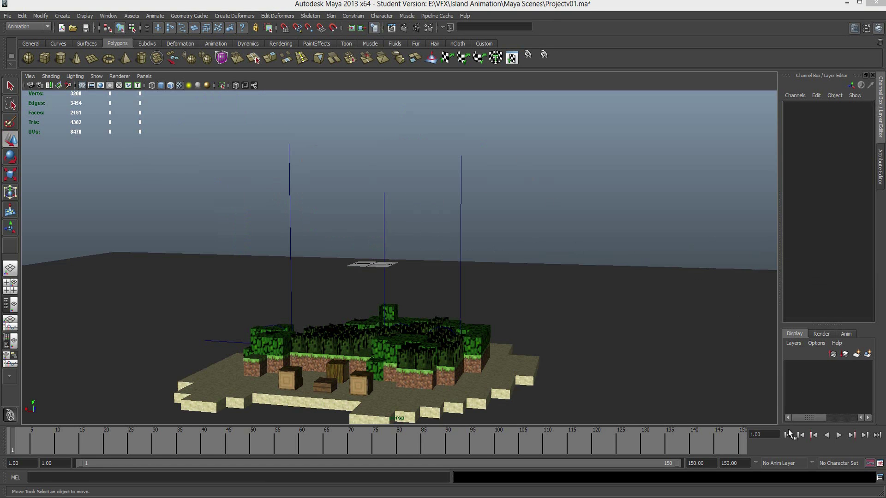
# Step: Play the growth of all three bending trees from the start, stop near frame 72, and inspect the wooden blocks on the sand
pyautogui.click(839, 434)
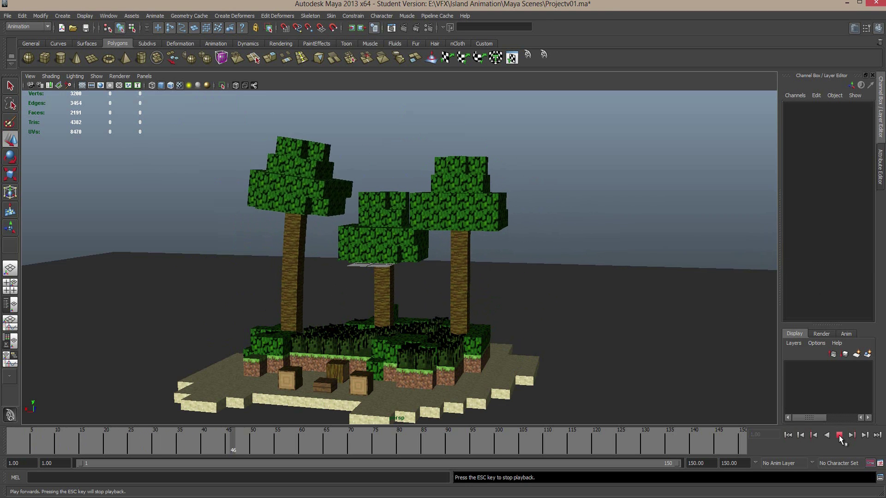
pyautogui.click(839, 435)
pyautogui.keyDown('alt'); pyautogui.moveTo(503, 333); pyautogui.dragTo(531, 348); pyautogui.keyUp('alt')
pyautogui.click(798, 436)
pyautogui.click(836, 438)
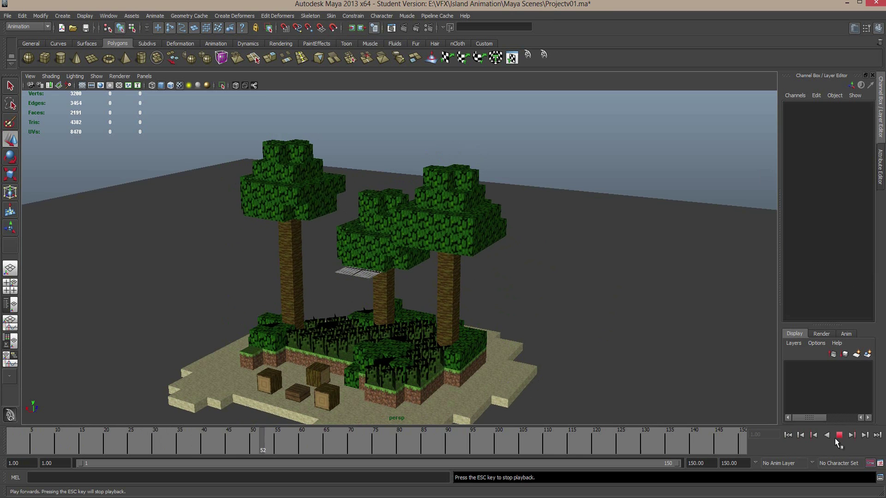
pyautogui.click(836, 437)
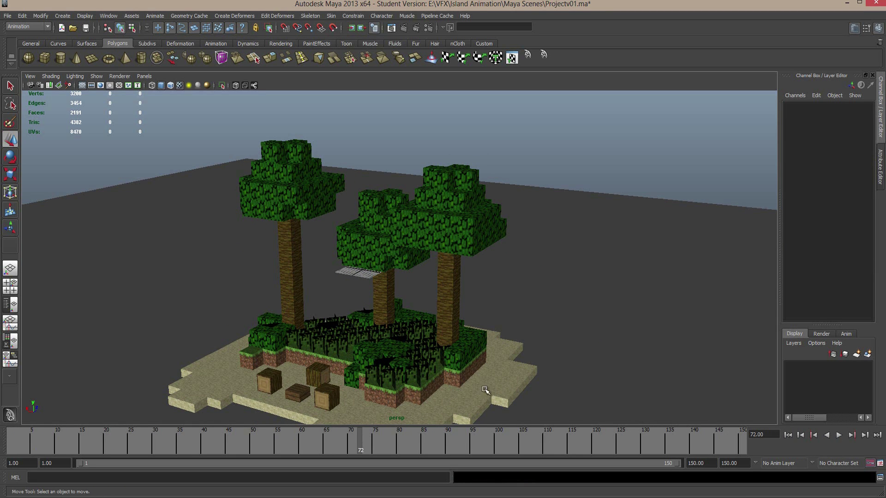
pyautogui.keyDown('alt'); pyautogui.moveTo(449, 368); pyautogui.dragTo(494, 325, button='middle'); pyautogui.keyUp('alt')
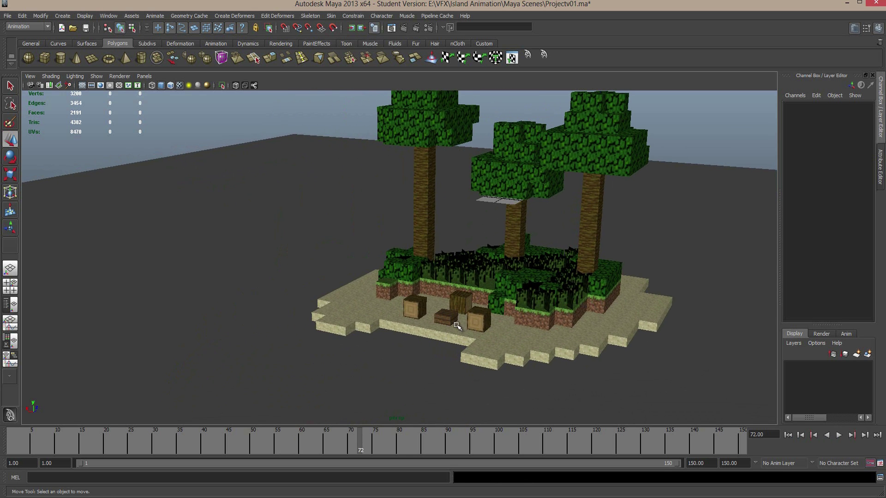
pyautogui.keyDown('alt'); pyautogui.moveTo(477, 343); pyautogui.dragTo(460, 320, button='middle'); pyautogui.keyUp('alt')
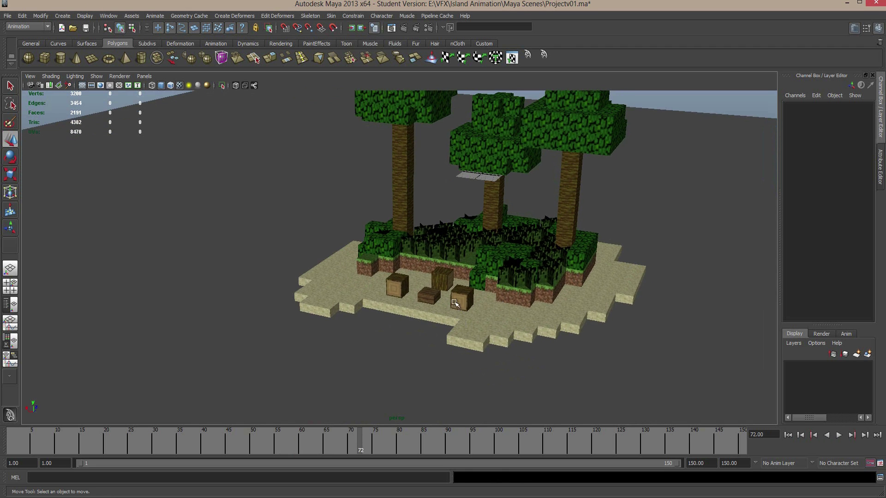
# Step: Select the low wooden slab between the three log blocks on the sand
pyautogui.scroll(2, 466, 323)
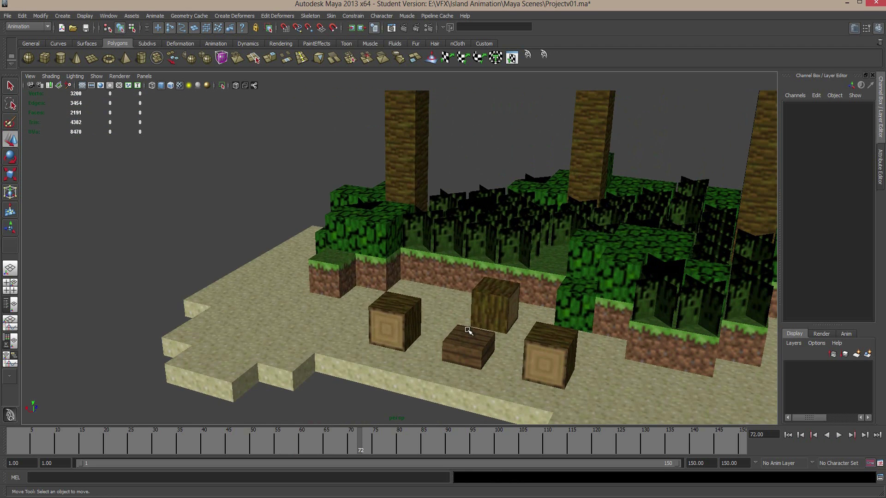
pyautogui.scroll(4, 469, 314)
pyautogui.scroll(3, 471, 282)
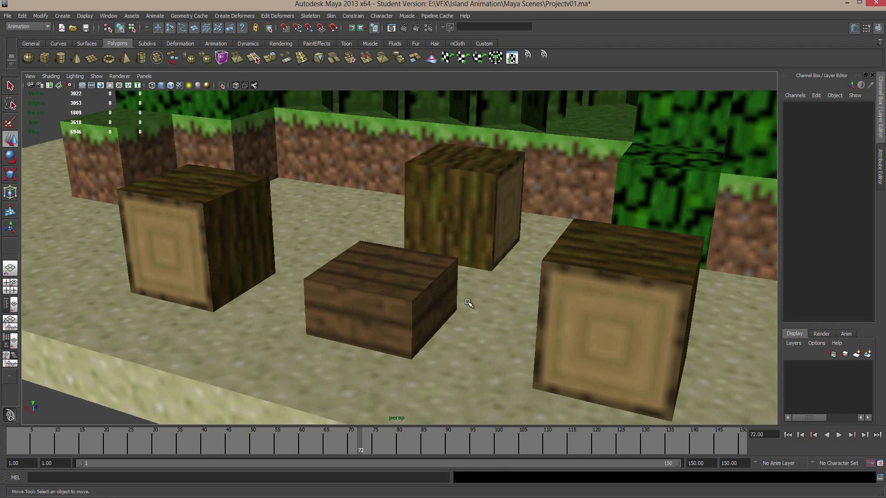
pyautogui.scroll(2, 424, 295)
pyautogui.scroll(-2, 408, 283)
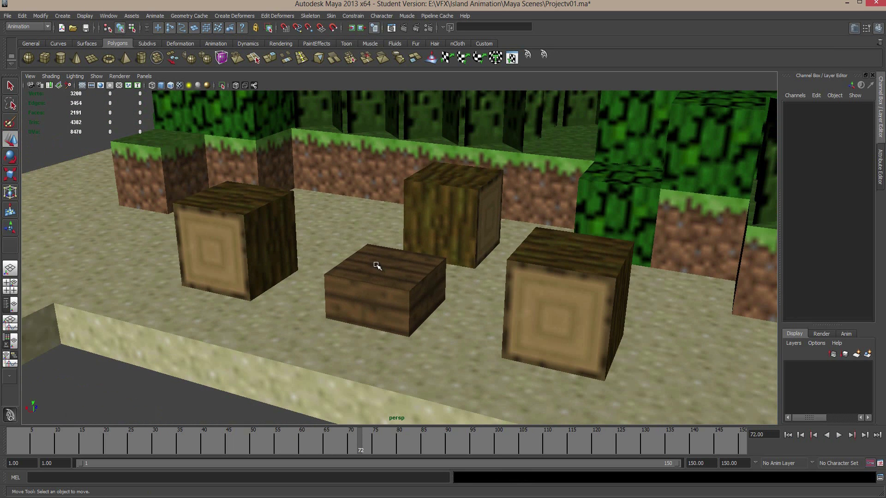
pyautogui.click(376, 259)
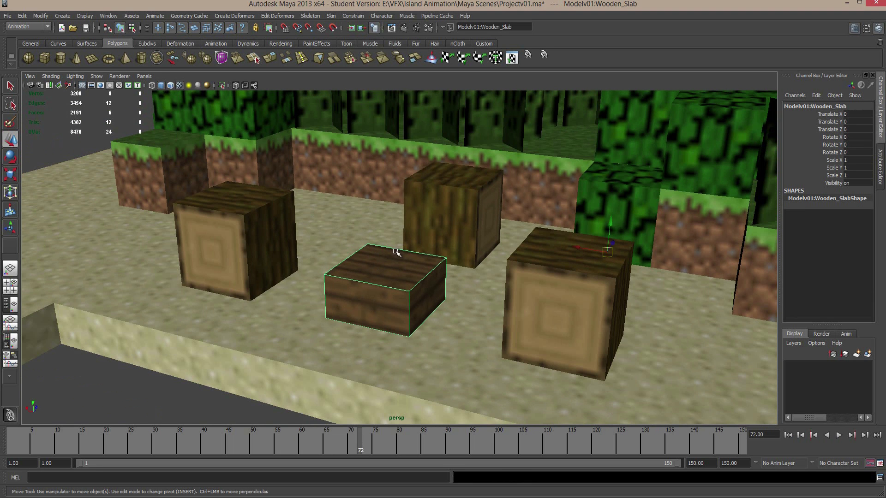
pyautogui.scroll(-5, 378, 219)
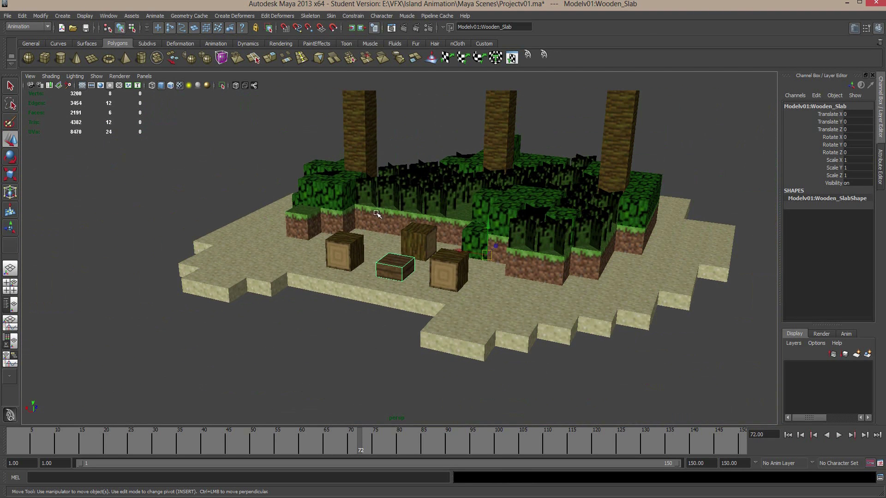
pyautogui.scroll(5, 380, 240)
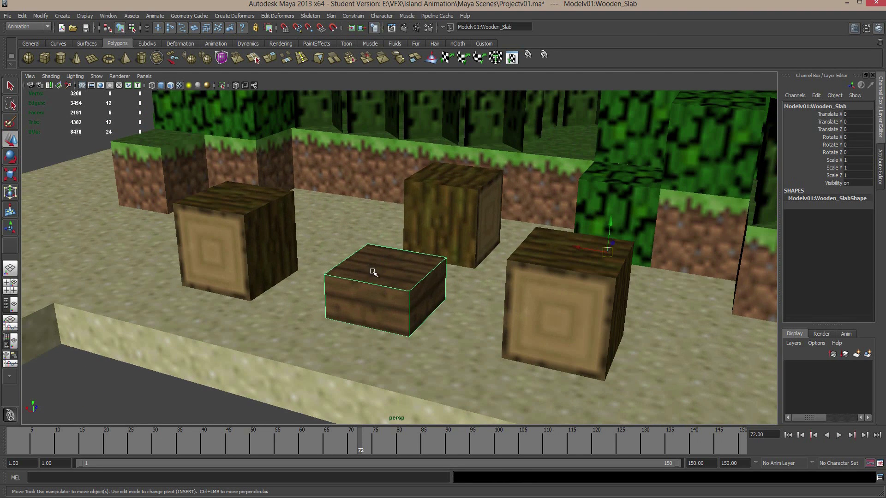
# Step: Extract the wooden slab's top face into a separate mesh piece
pyautogui.moveTo(379, 262); pyautogui.dragTo(385, 282, button='right')
pyautogui.click(383, 264)
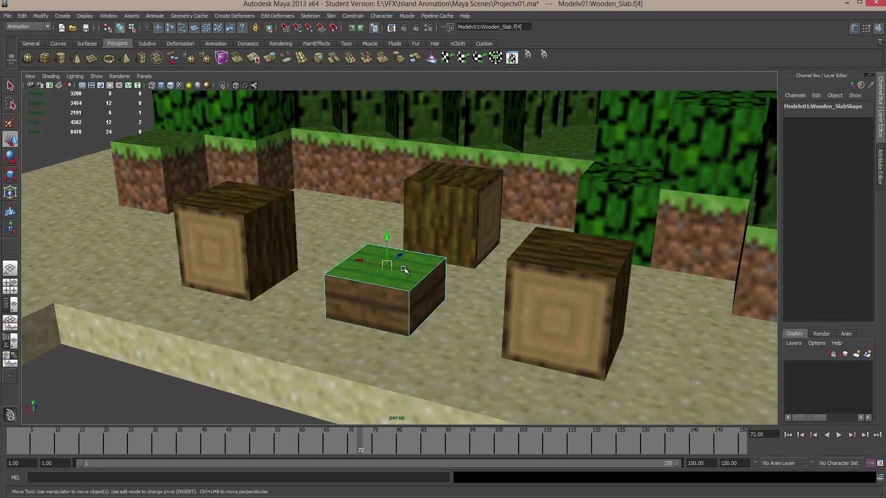
pyautogui.click(39, 26)
pyautogui.click(37, 40)
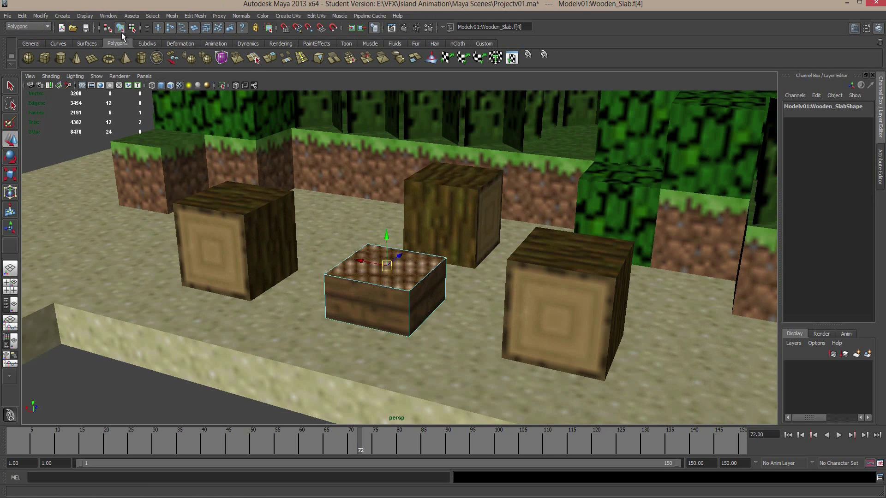
pyautogui.click(171, 15)
pyautogui.click(183, 48)
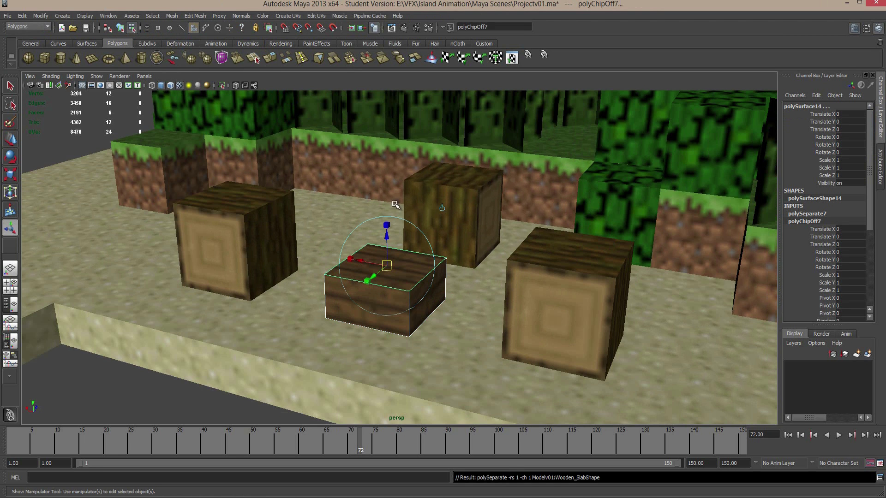
# Step: Return to object mode, select the extracted top face alone, and test its separation with an upward move that is undone
pyautogui.moveTo(433, 307); pyautogui.dragTo(438, 275, button='right')
pyautogui.click(440, 269)
pyautogui.click(415, 264)
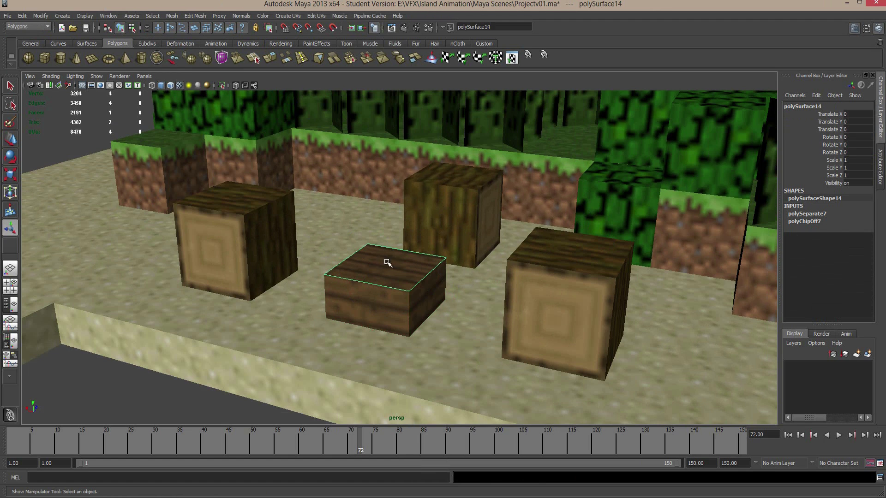
pyautogui.press('w')
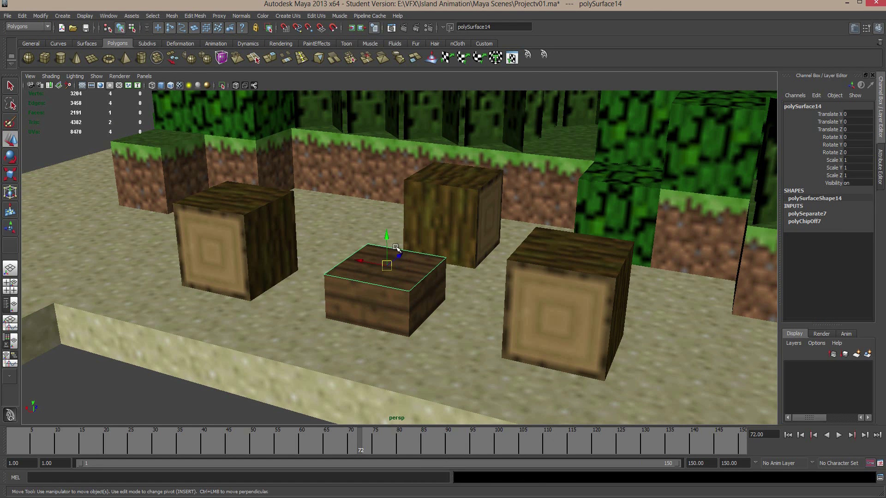
pyautogui.moveTo(389, 238); pyautogui.dragTo(375, 146)
pyautogui.hotkey('ctrl', 'z')
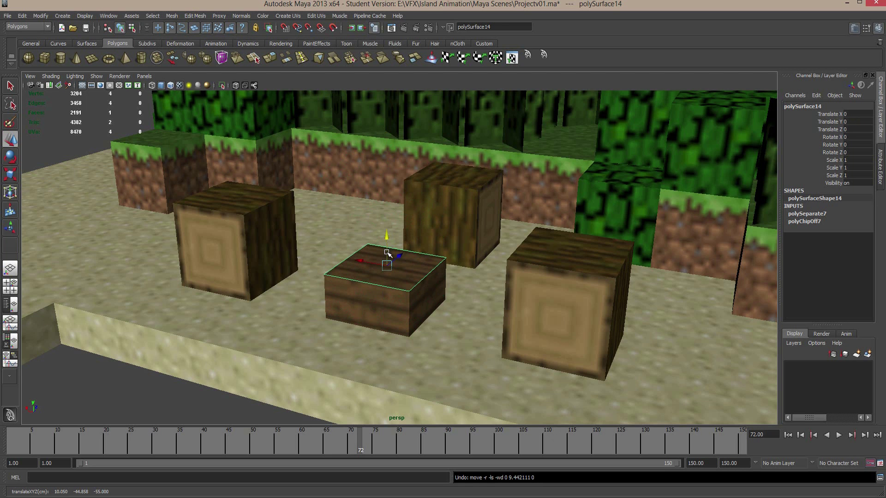
# Step: Create a Dynamics fire effect with default settings on the slab's extracted top face
pyautogui.scroll(-2, 391, 261)
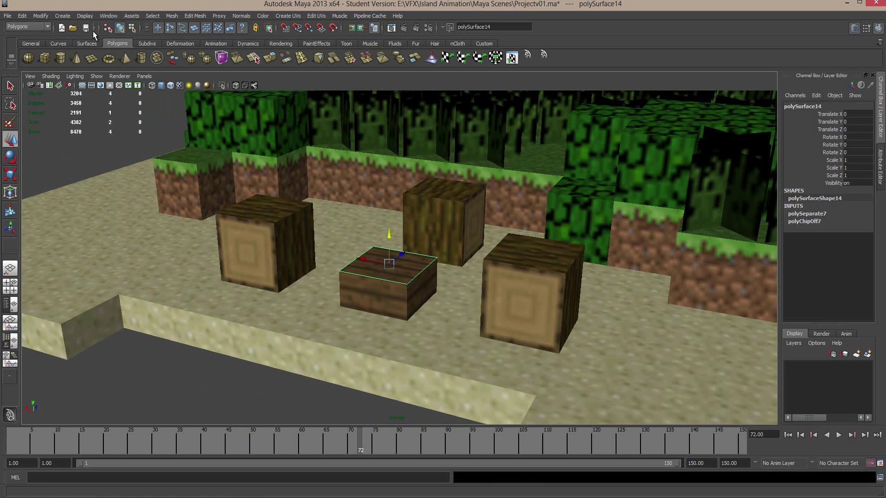
pyautogui.click(32, 27)
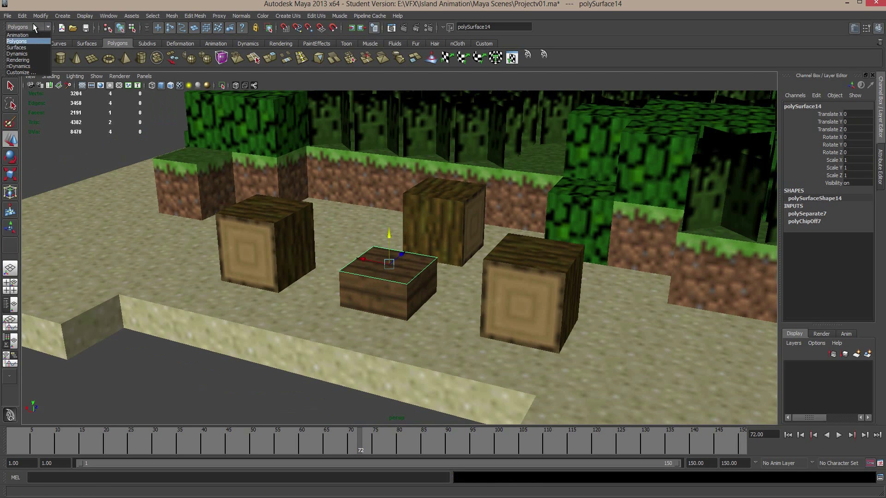
pyautogui.click(34, 52)
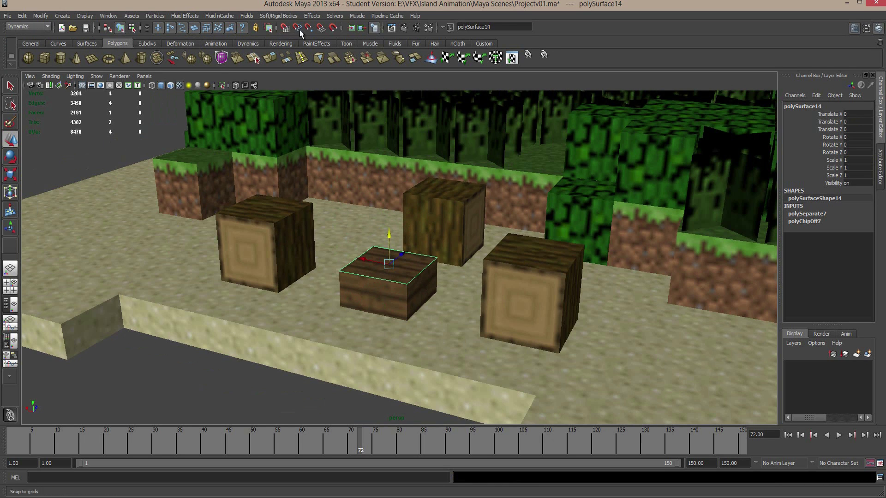
pyautogui.click(313, 17)
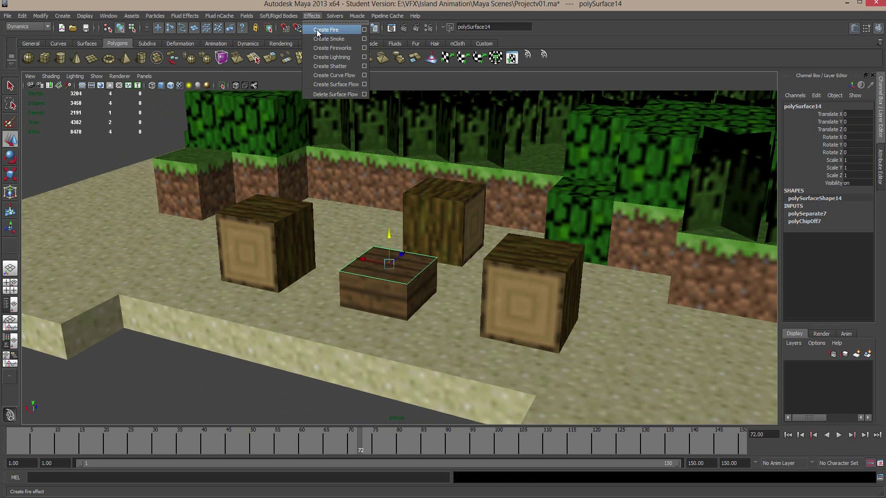
pyautogui.click(317, 30)
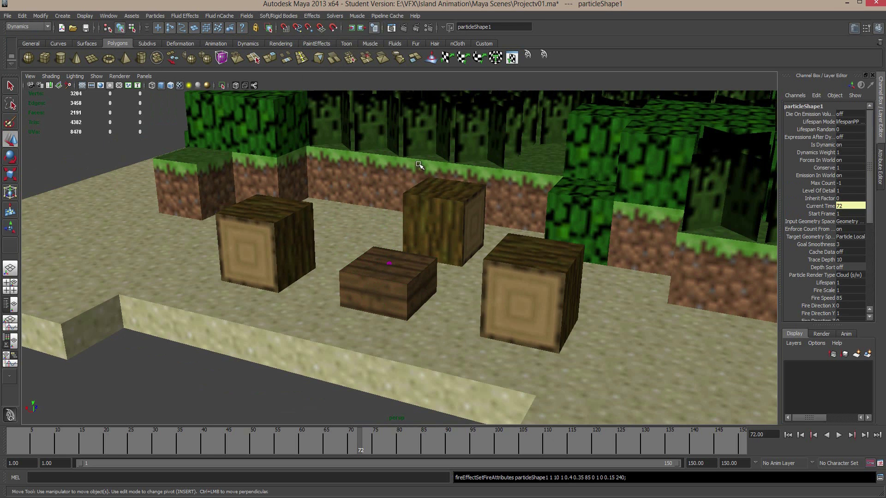
# Step: Play the fire particle simulation from frame 1, check it close up and across the whole island, and stop at frame 83
pyautogui.scroll(-3, 457, 219)
pyautogui.scroll(2, 457, 217)
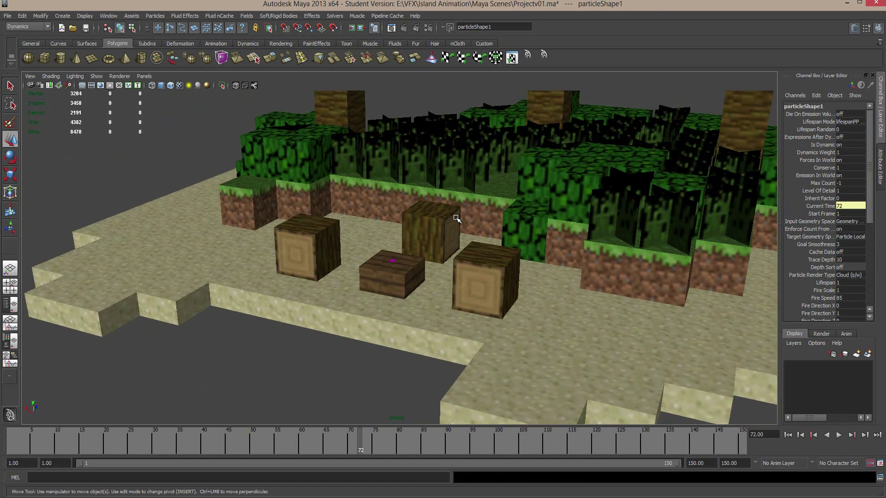
pyautogui.click(787, 435)
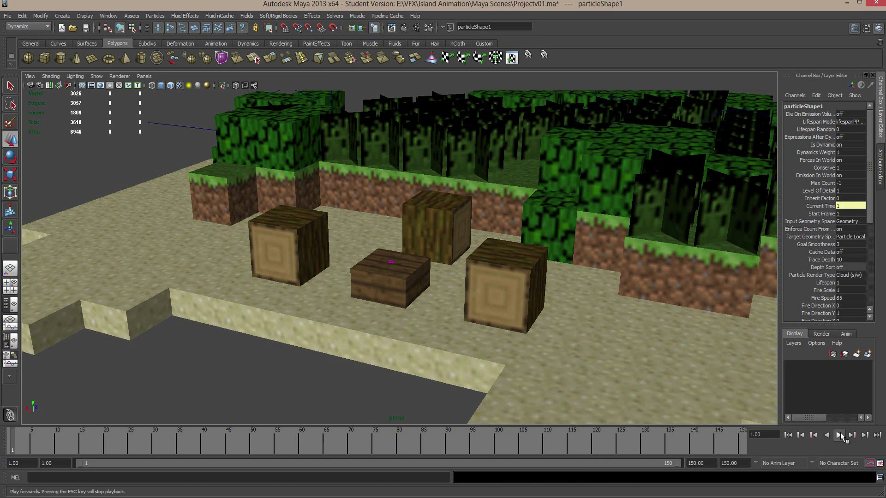
pyautogui.click(839, 436)
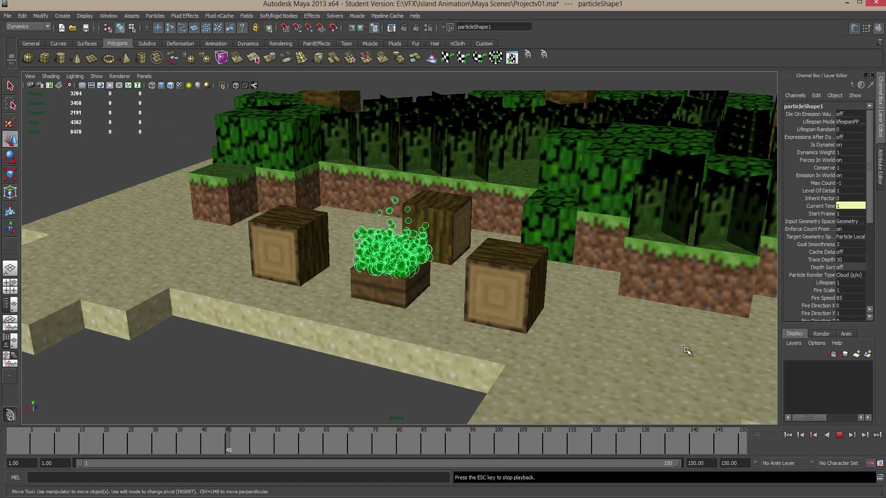
pyautogui.scroll(-8, 630, 322)
pyautogui.keyDown('alt'); pyautogui.moveTo(583, 229); pyautogui.dragTo(575, 308, button='middle'); pyautogui.keyUp('alt')
pyautogui.scroll(3, 575, 308)
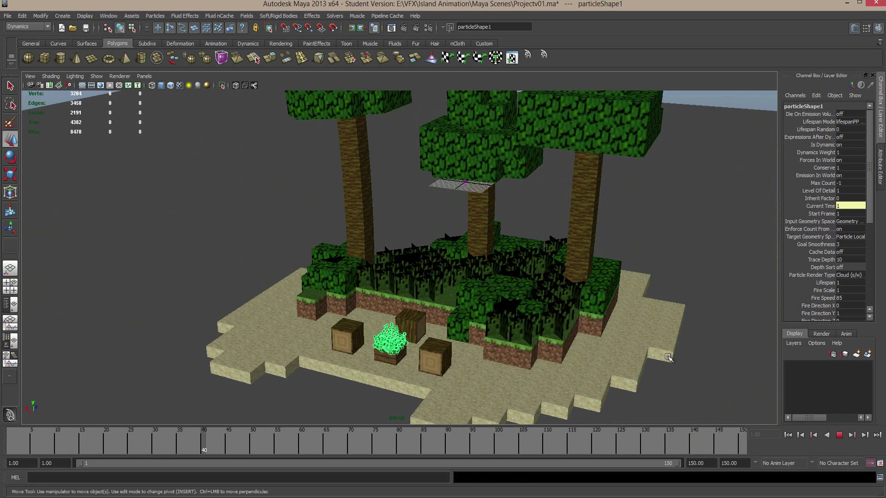
pyautogui.click(839, 434)
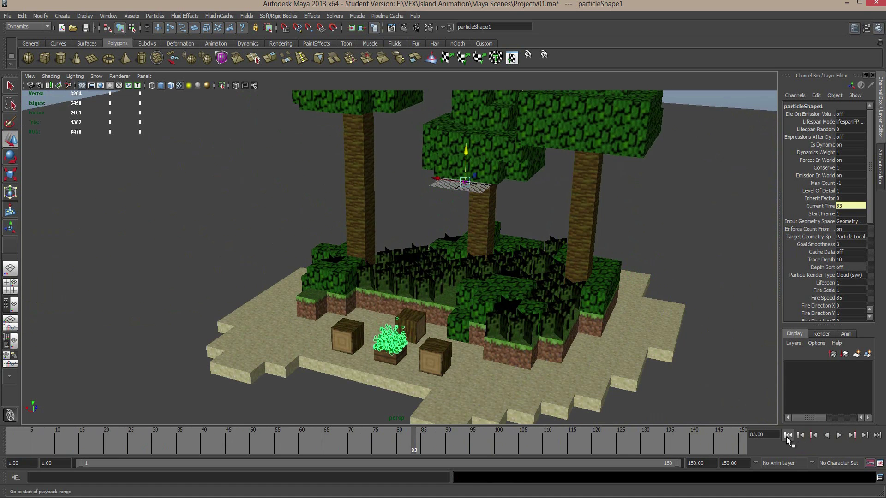
# Step: Replay the fire together with the tree growth from frame 1 in a wider island view, stopping at frame 48
pyautogui.click(786, 435)
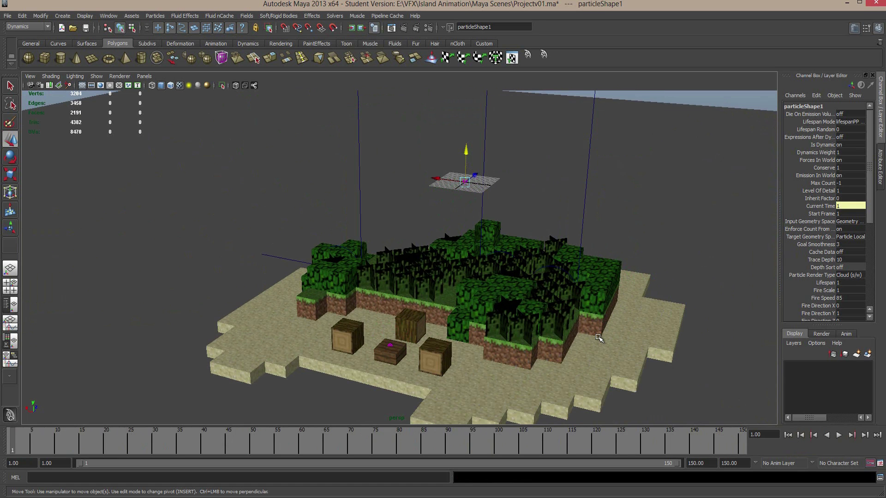
pyautogui.scroll(-5, 584, 255)
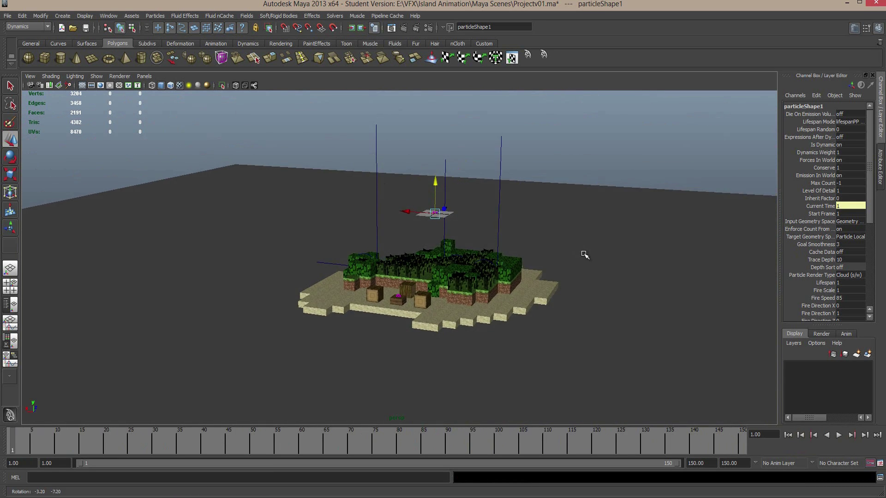
pyautogui.scroll(5, 586, 255)
pyautogui.scroll(-3, 586, 255)
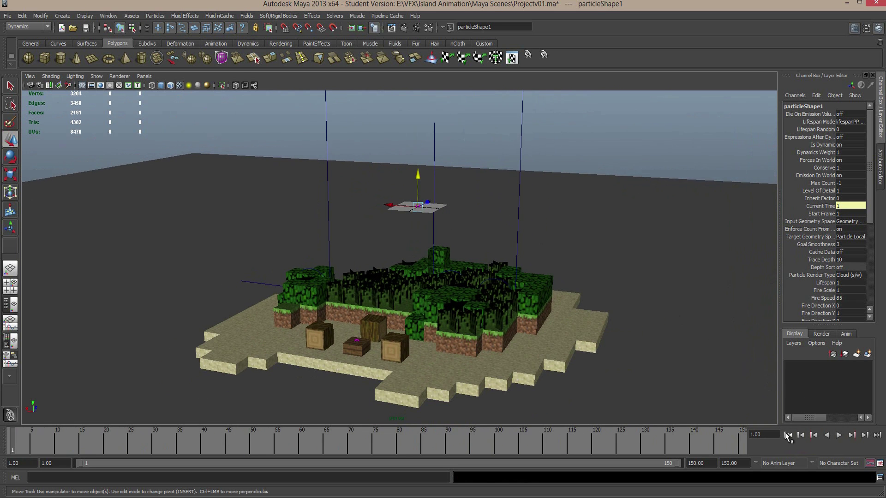
pyautogui.click(838, 434)
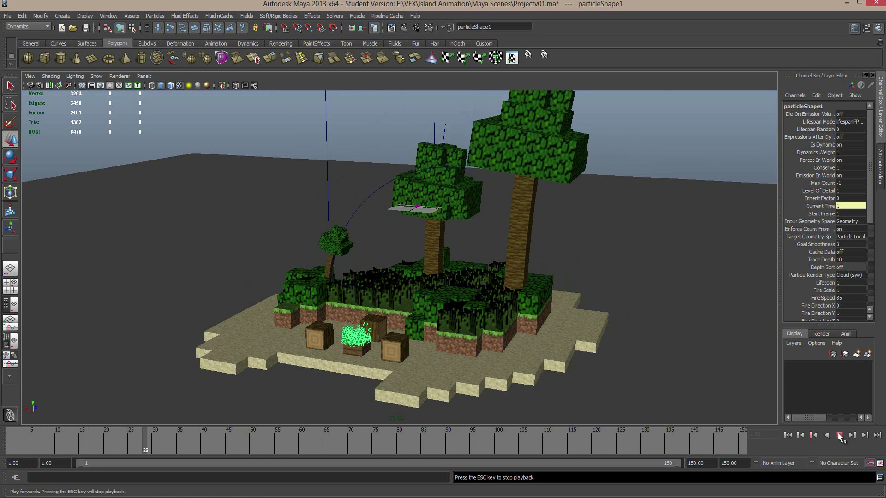
pyautogui.click(839, 435)
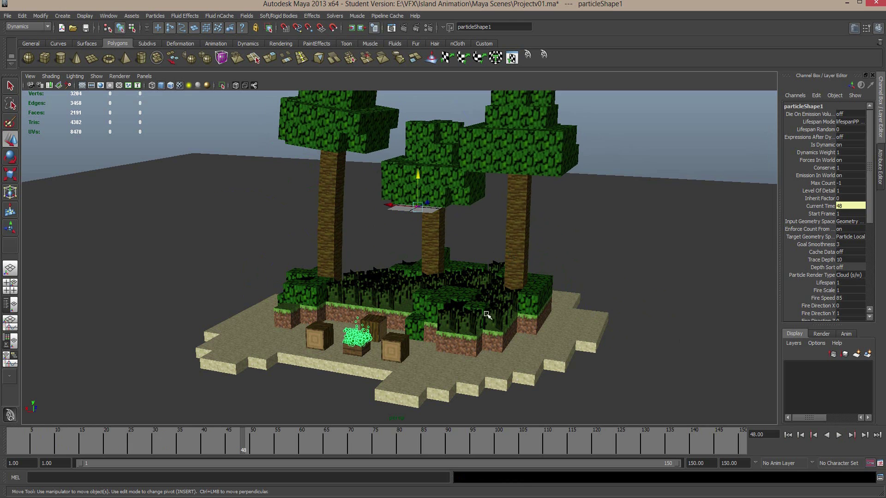